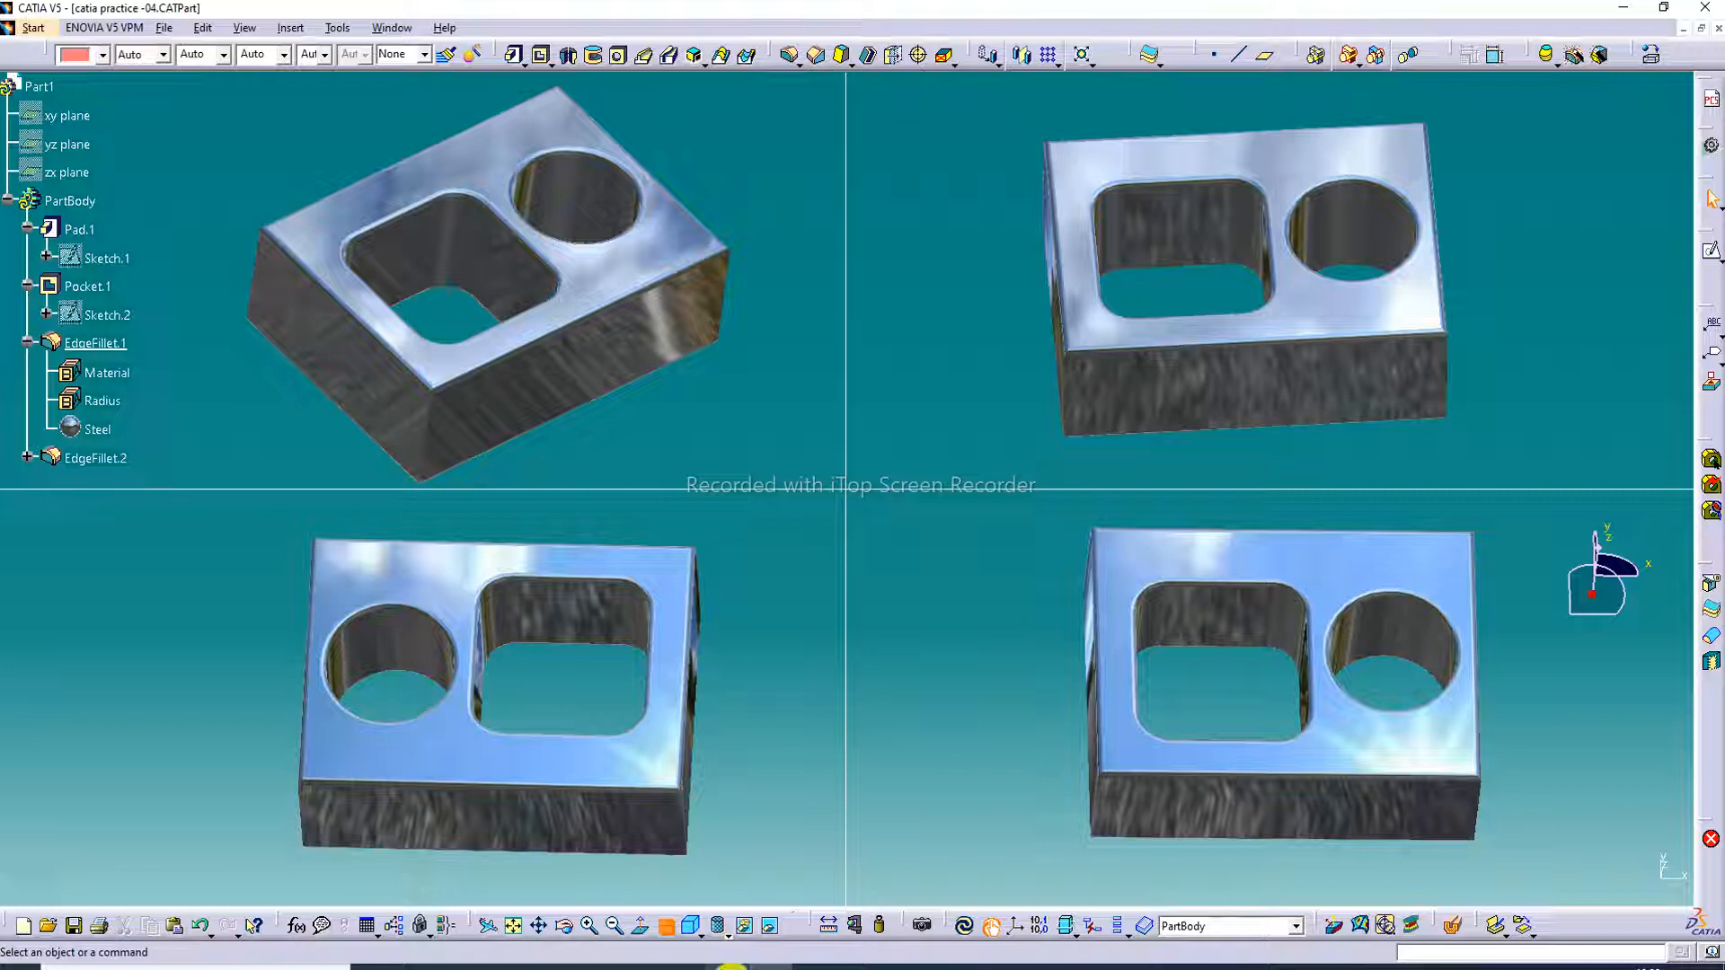
Examine the finished block, with its rounded rectangular pocket and round hole, in a single view from several sides
click(665, 926)
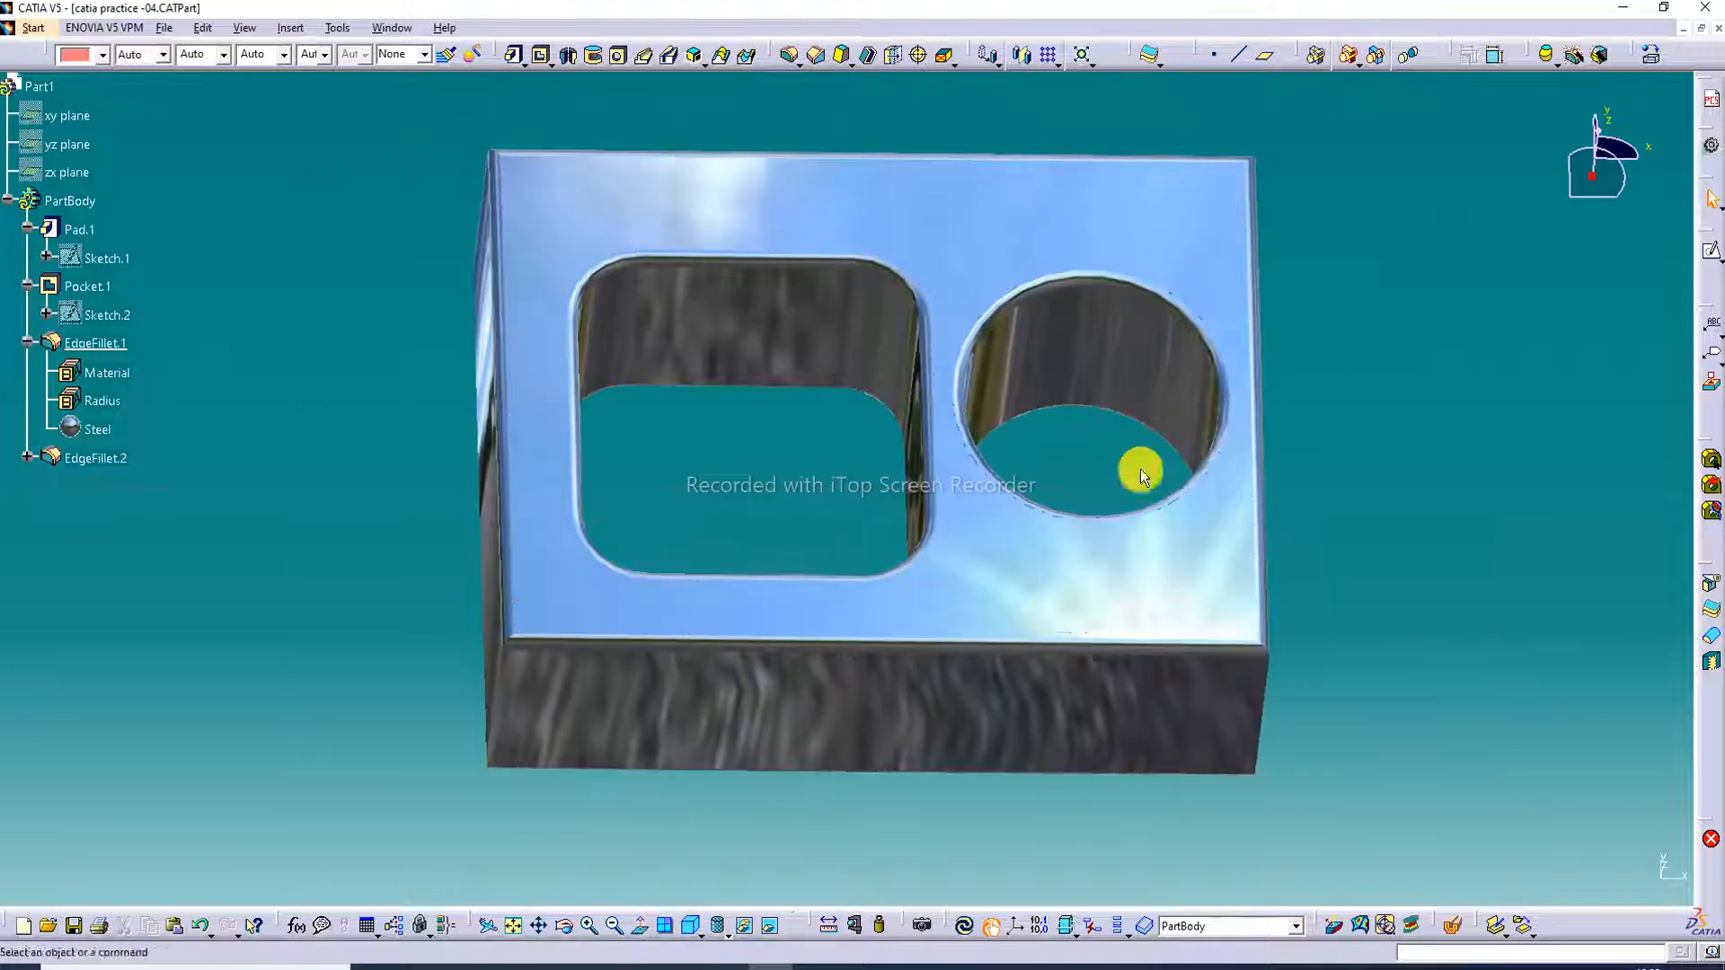
middle_drag(925, 212, 692, 327)
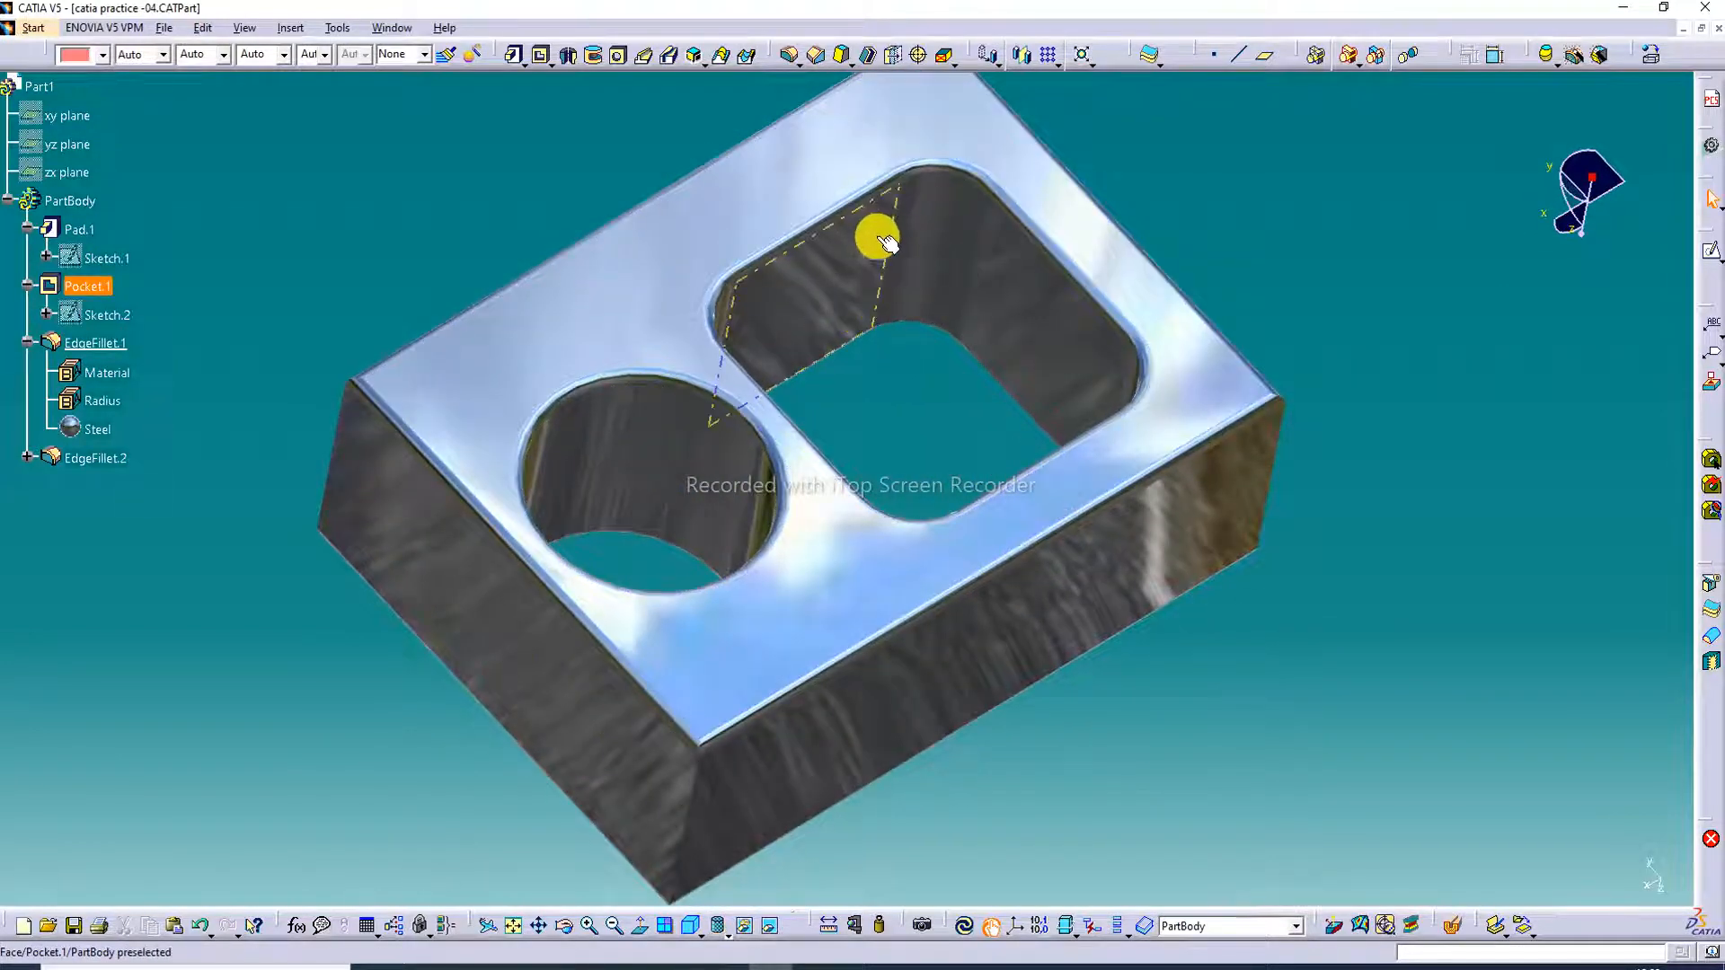
middle_drag(909, 243, 1400, 321)
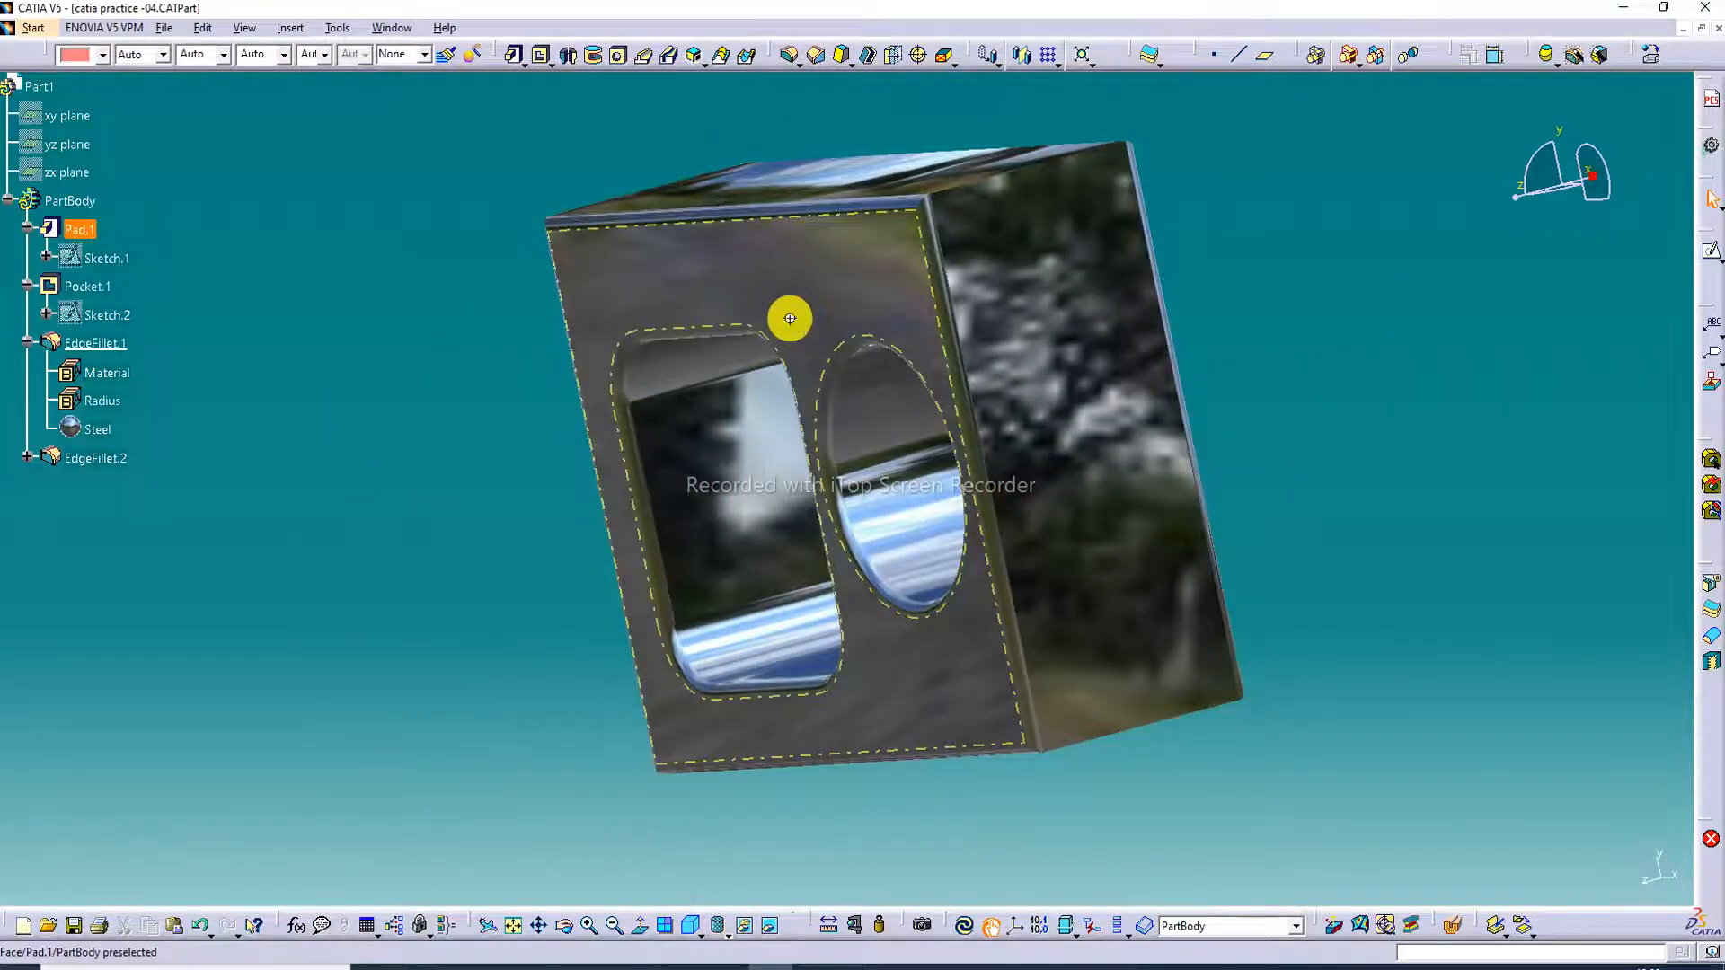
middle_drag(790, 318, 981, 481)
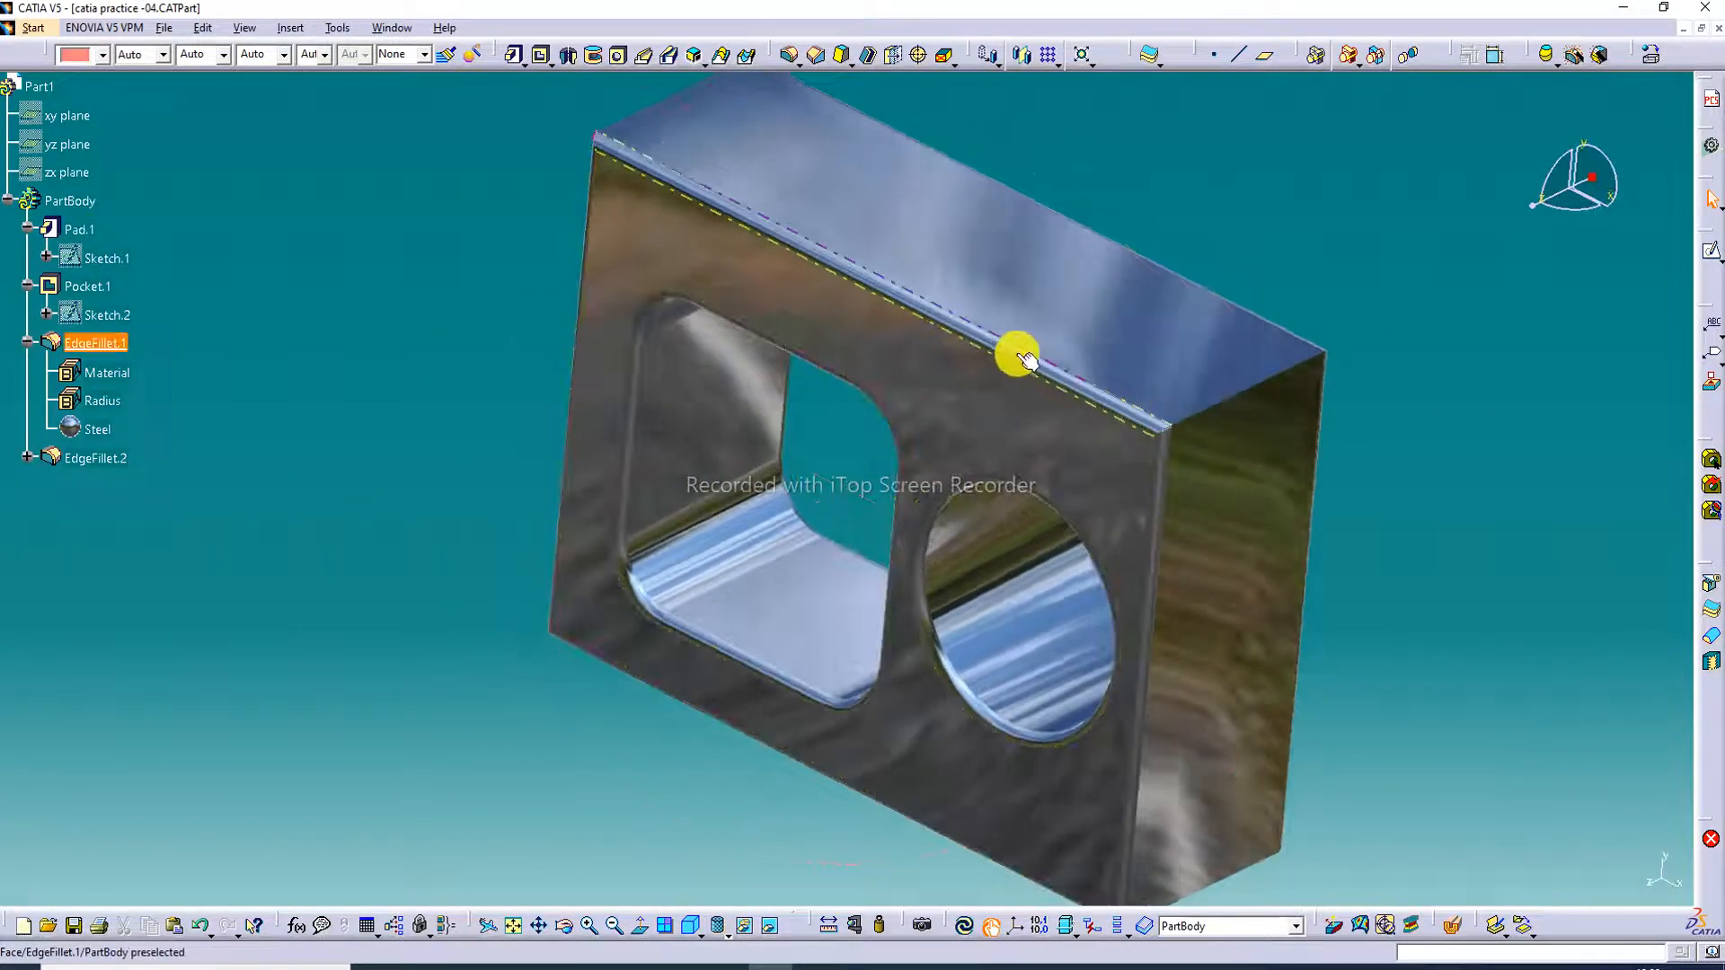
middle_drag(1082, 401, 1069, 286)
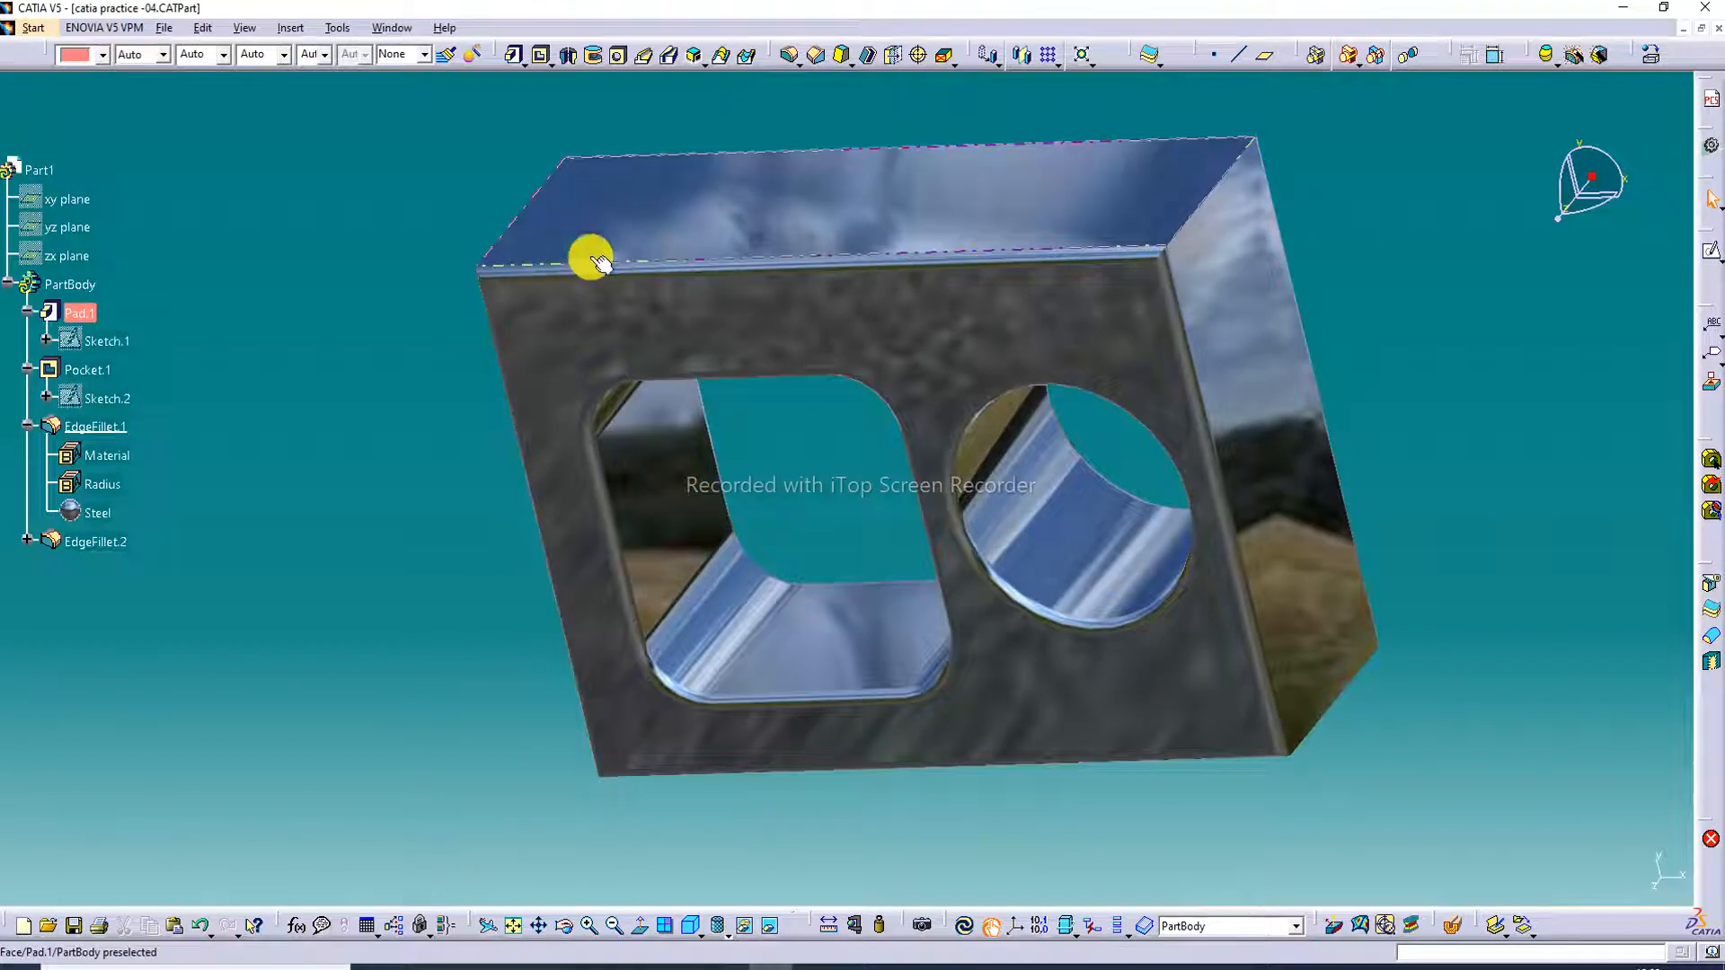
middle_drag(589, 255, 857, 8)
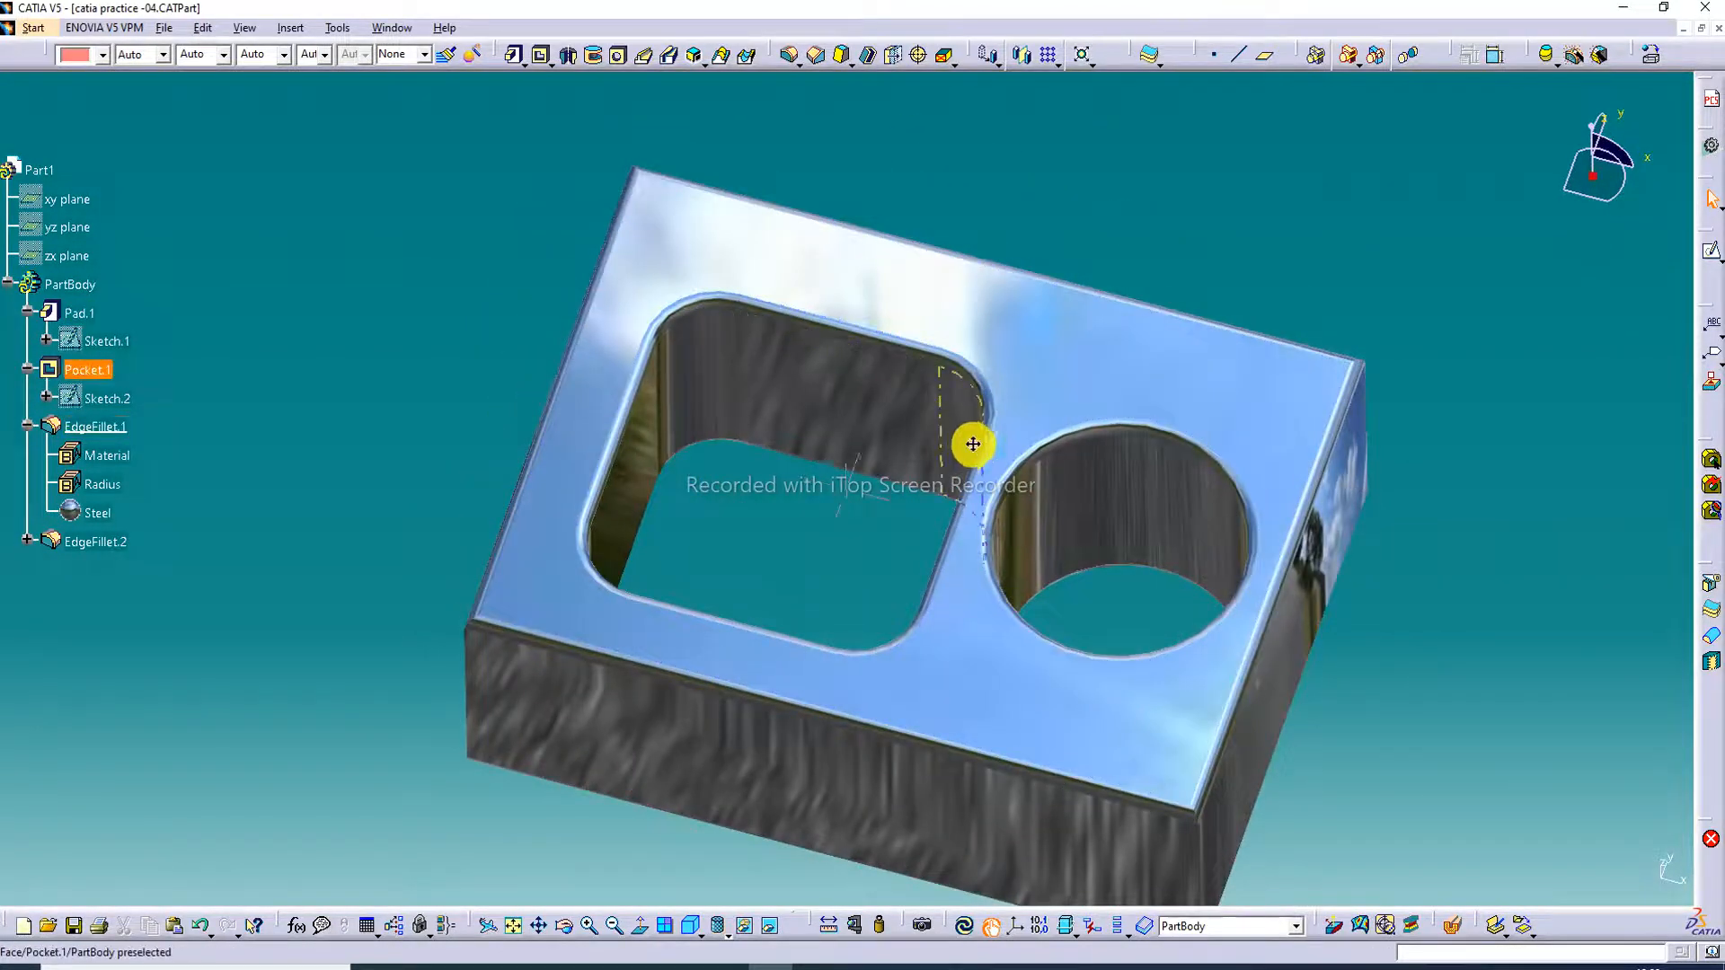
middle_drag(970, 446, 1013, 346)
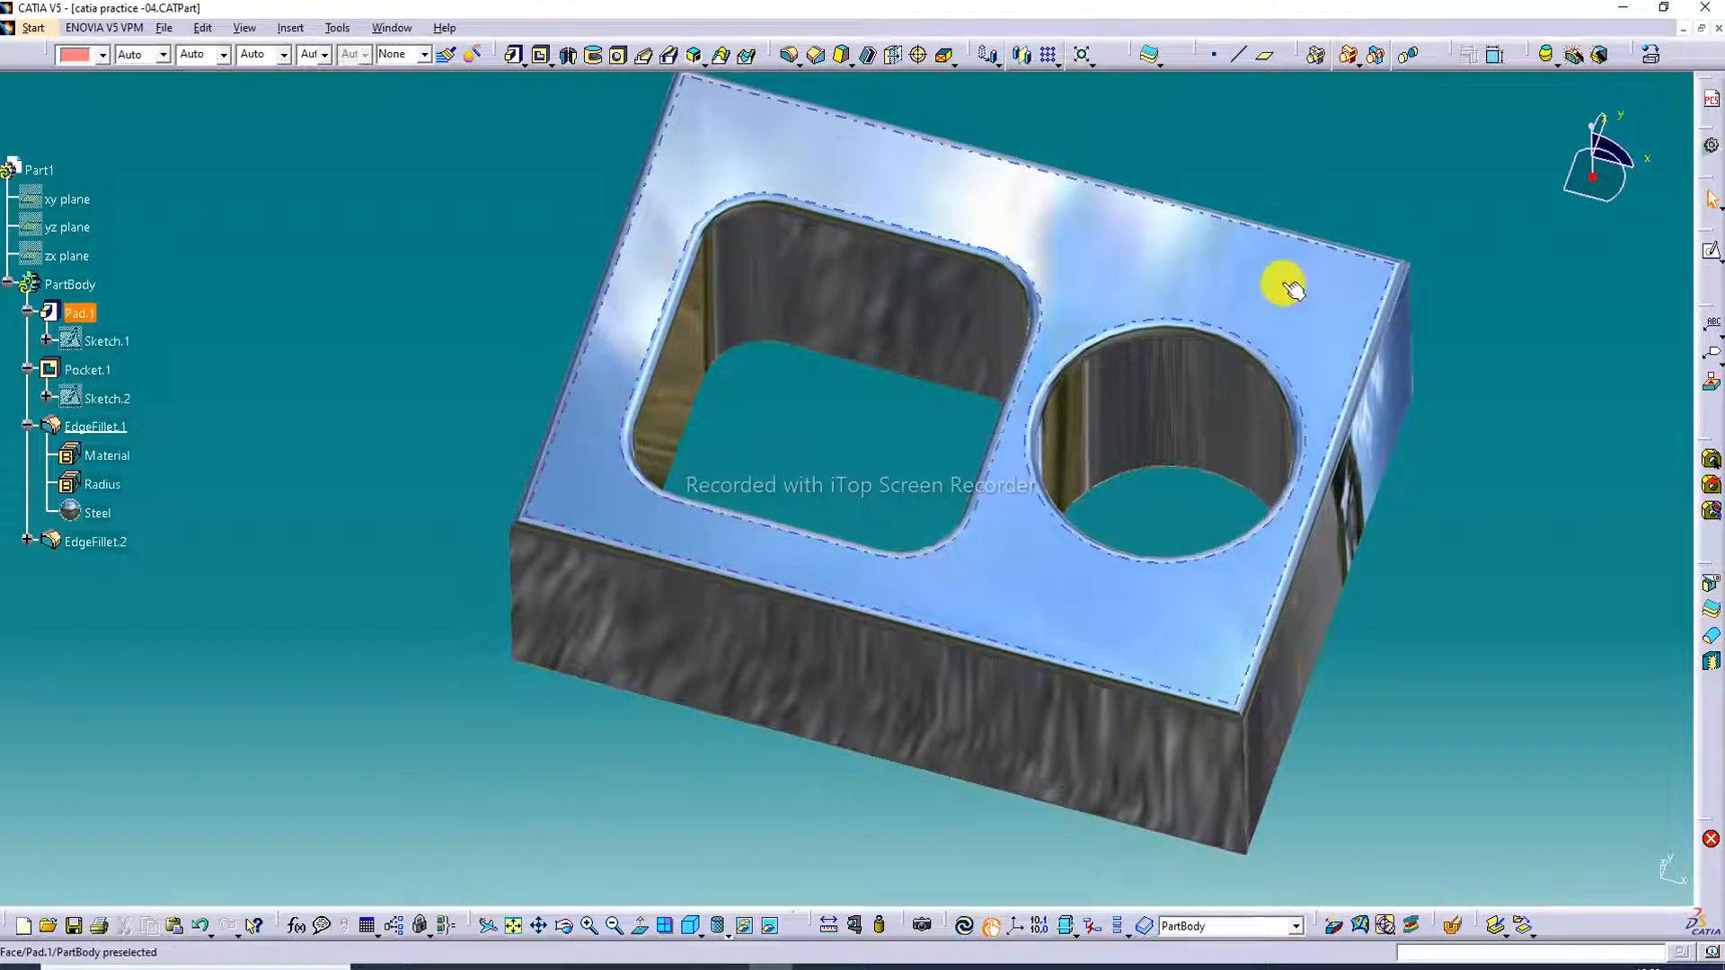
middle_drag(1113, 281, 1117, 335)
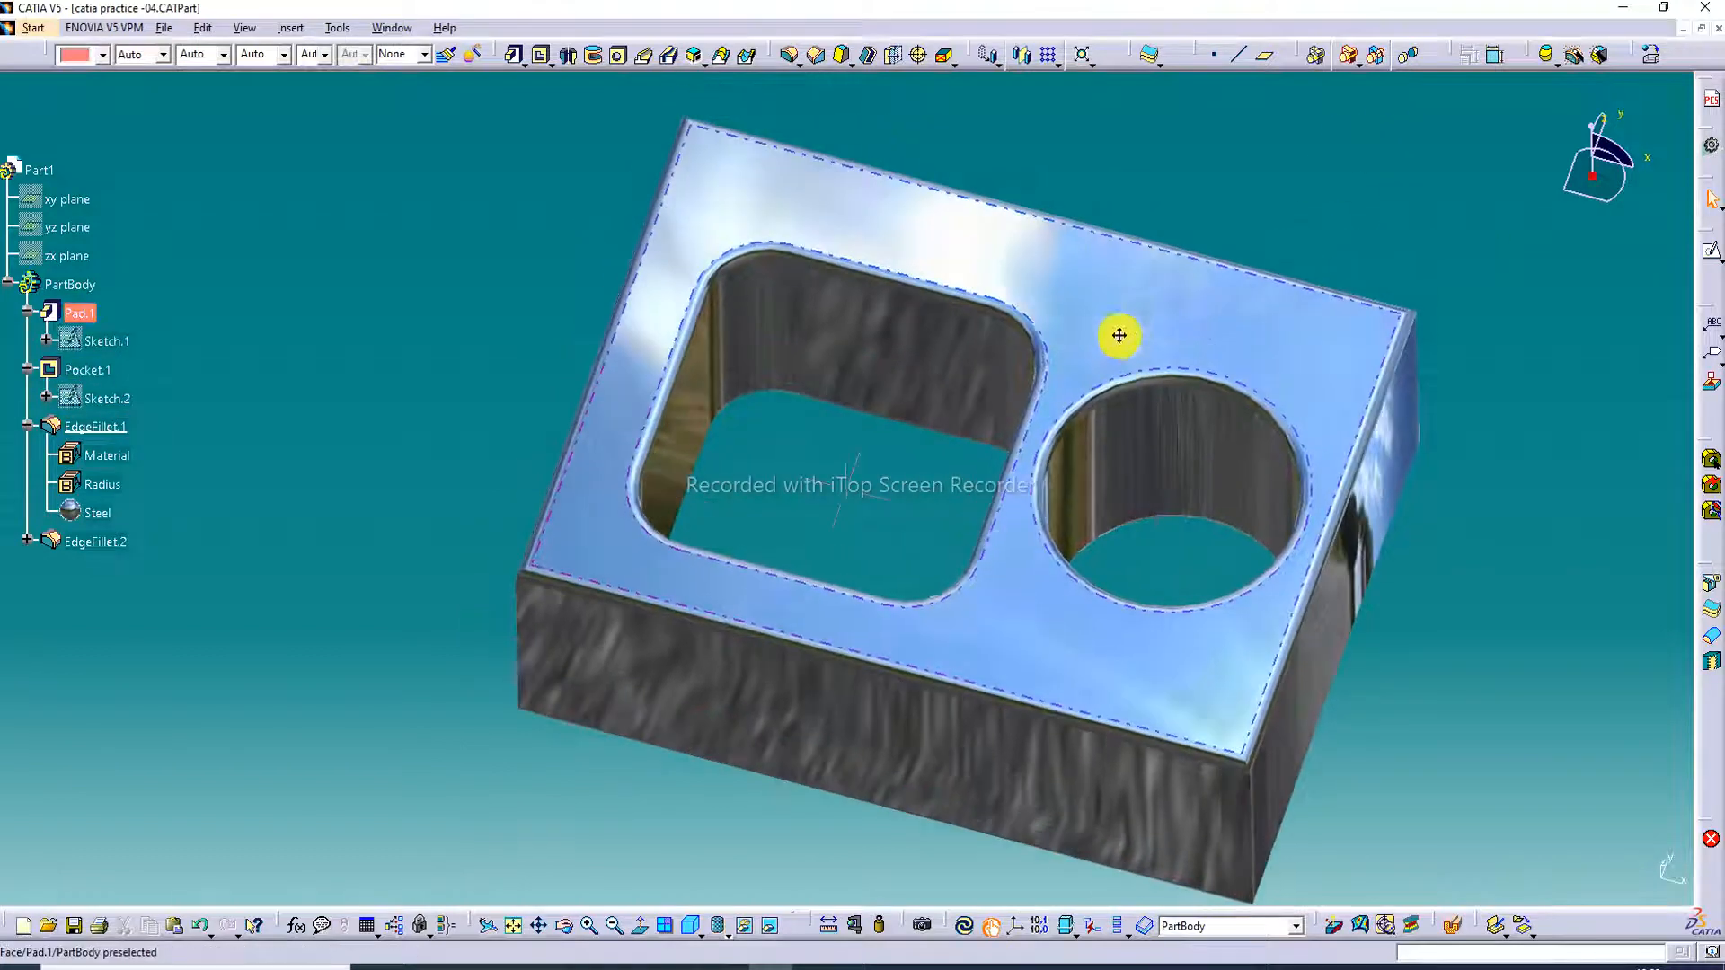
Close the finished example part and consult the PDF drawing of CATIA practice tutorial 04 for the block's dimensions
click(1716, 29)
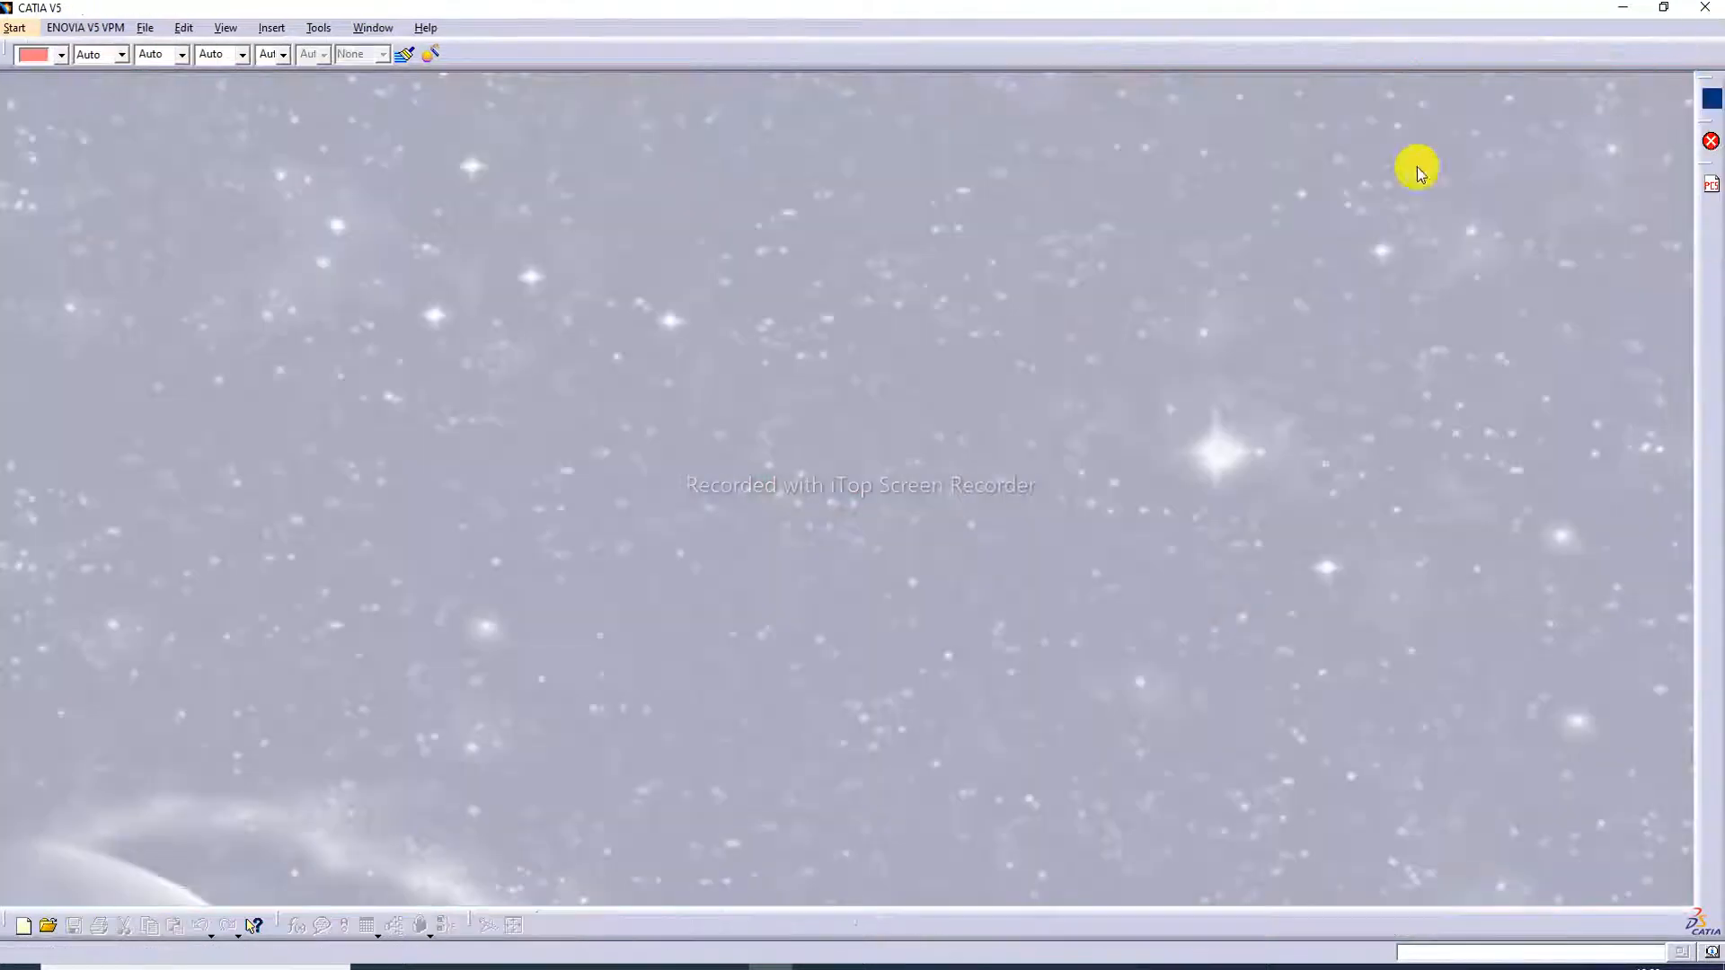
click(519, 968)
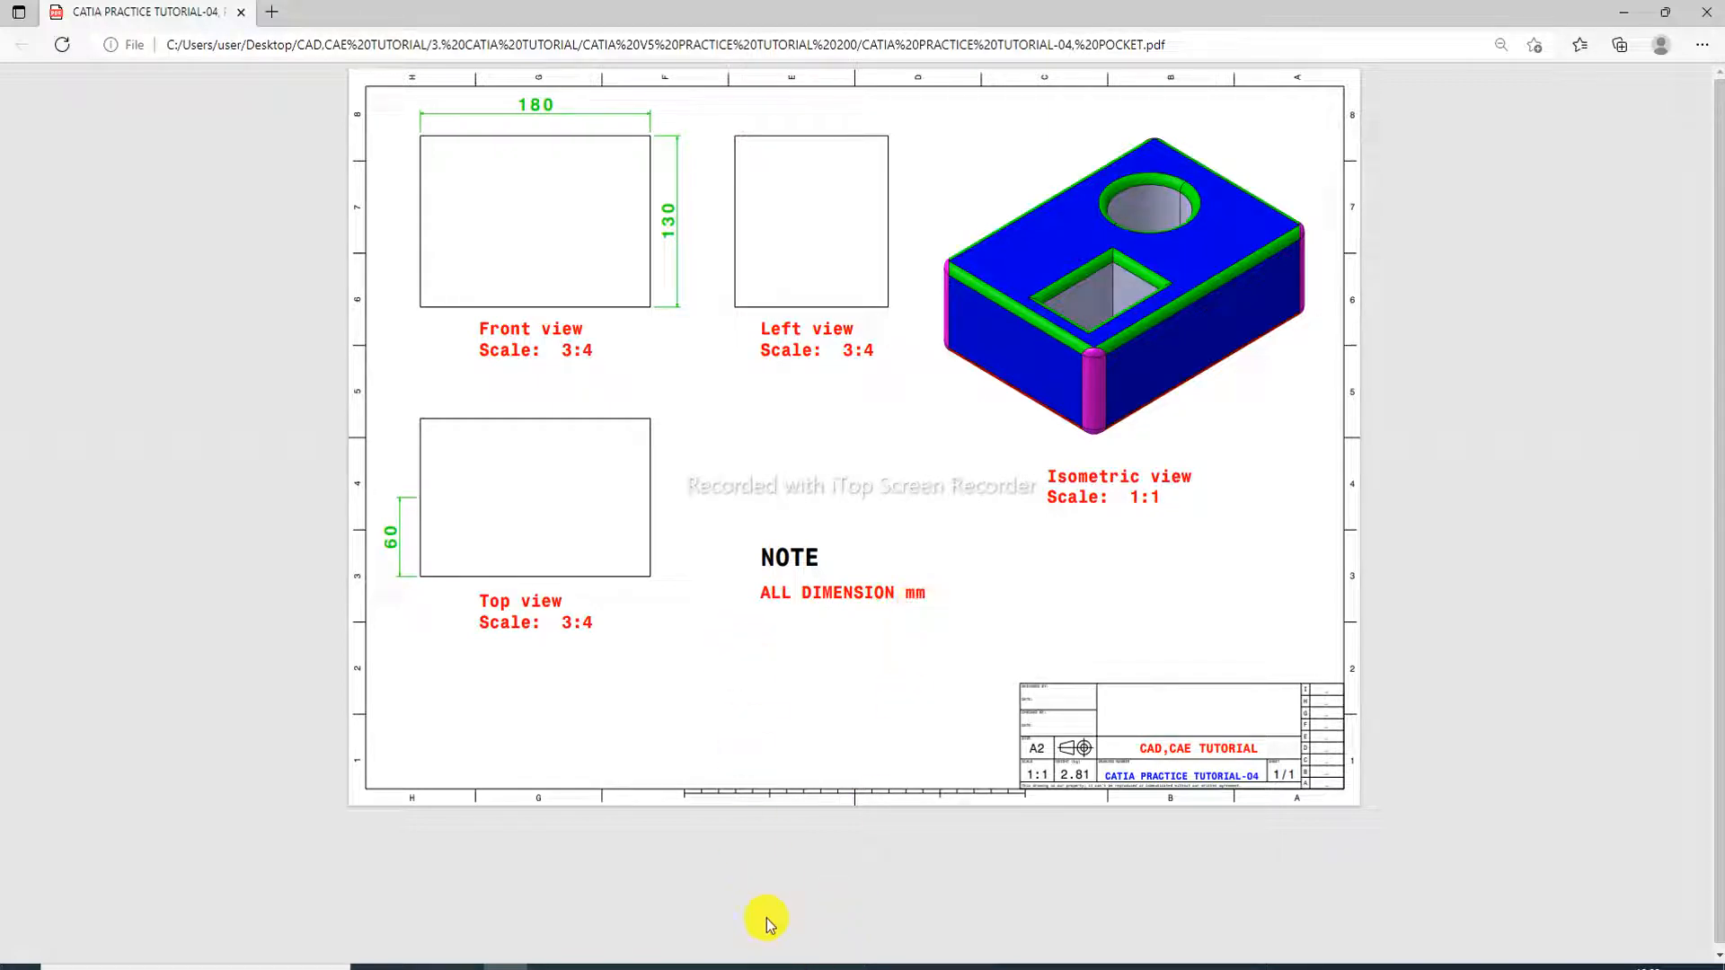
click(770, 965)
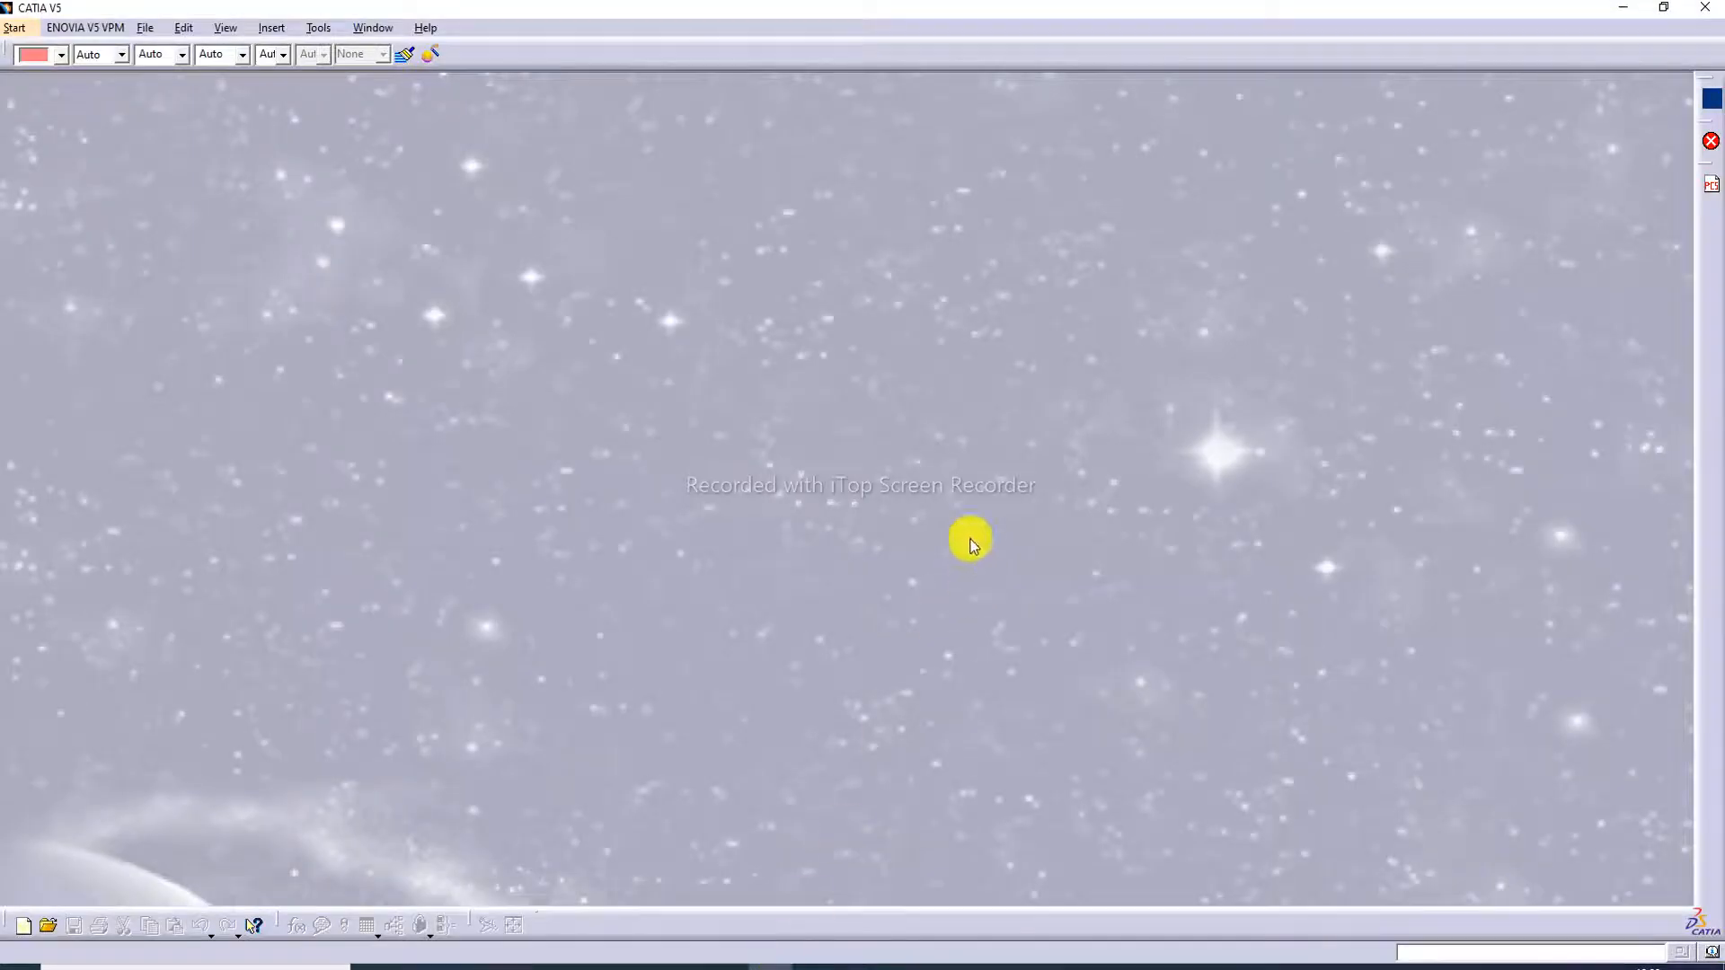
Create a new part in Part Design and start a sketch on the xy plane
click(16, 27)
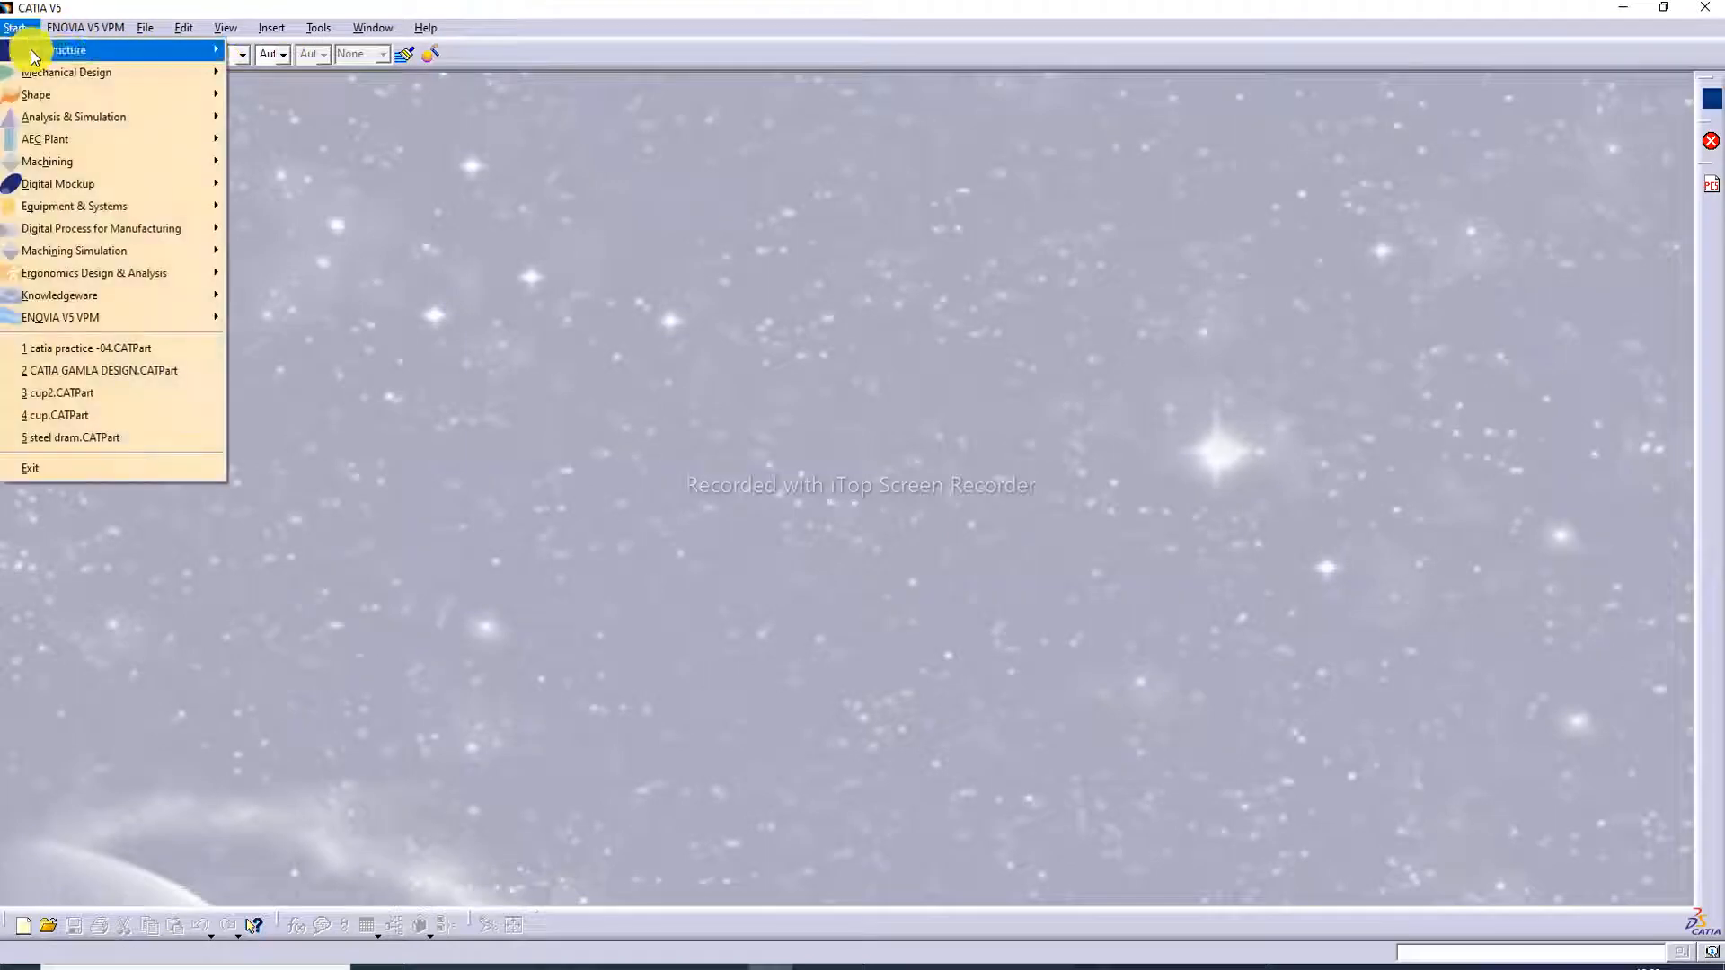
mouse_move(101, 85)
click(279, 74)
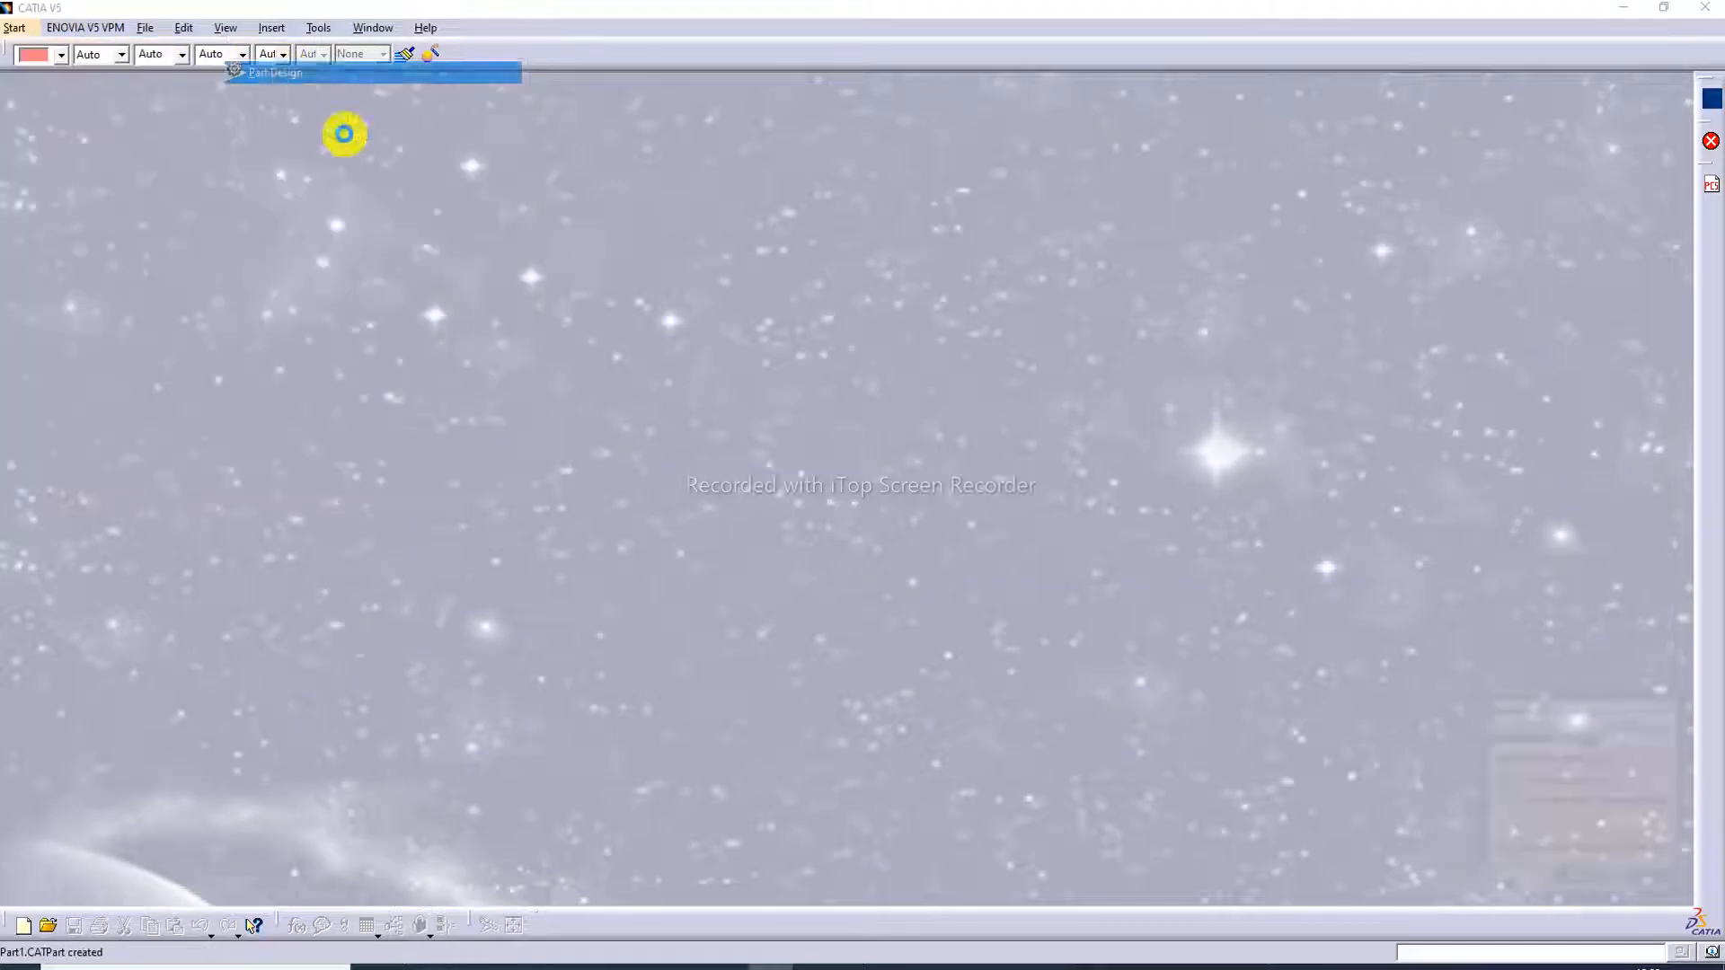
click(1594, 878)
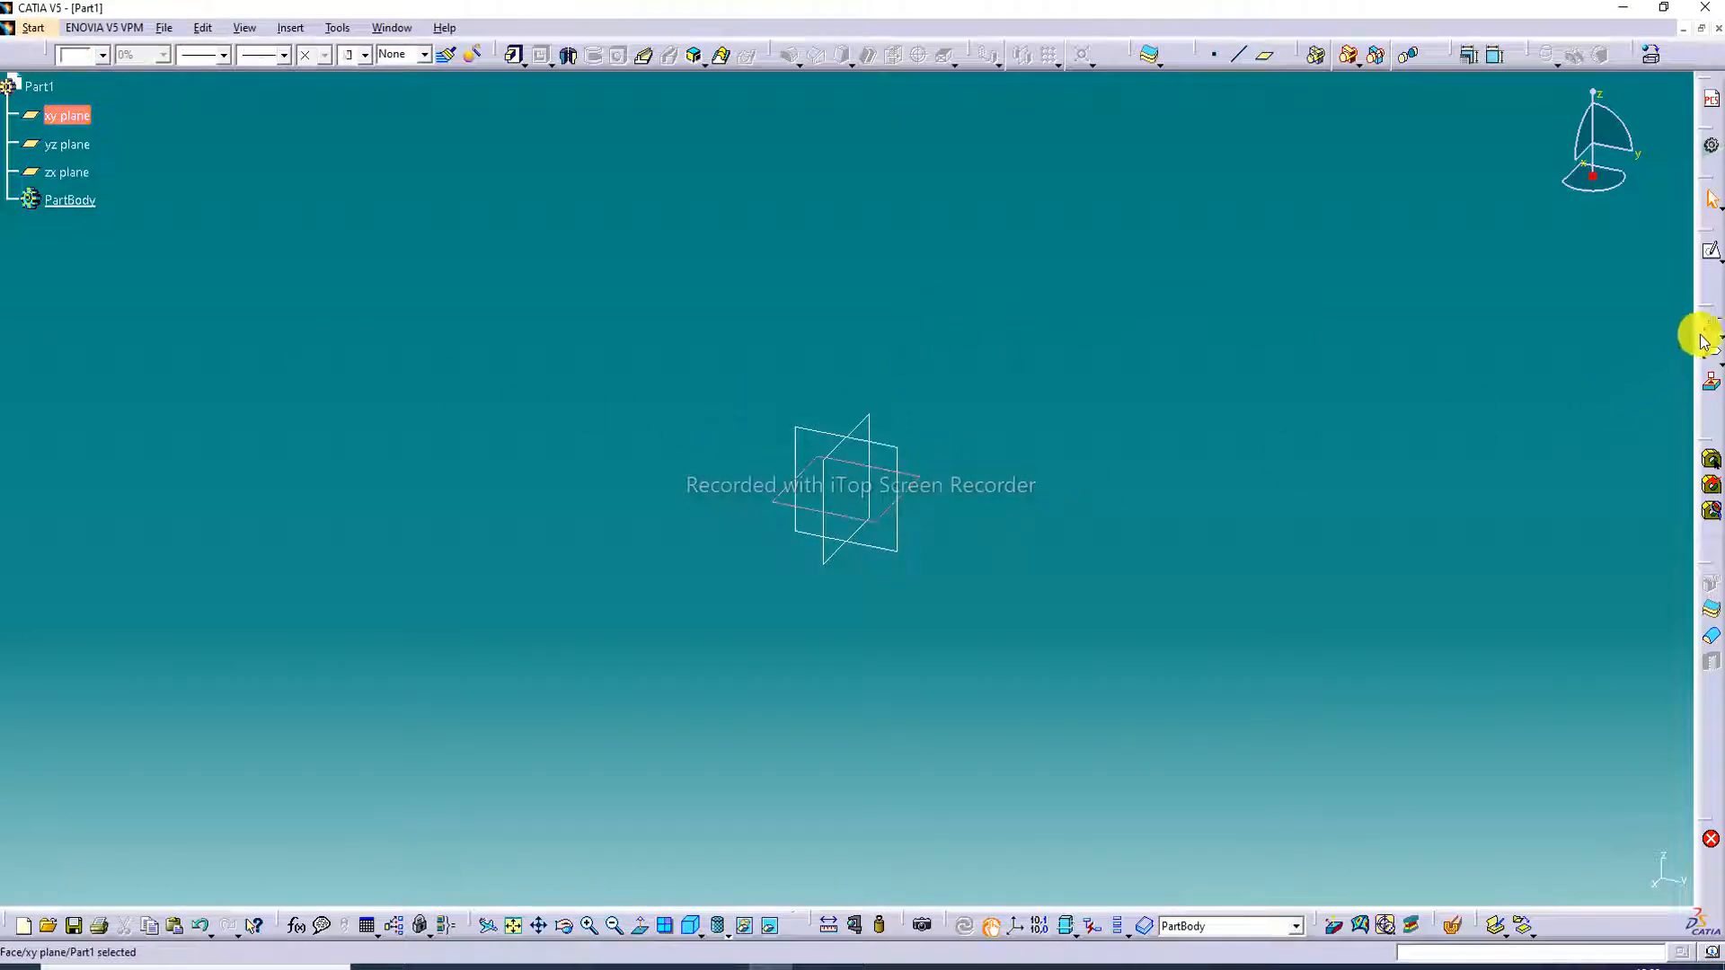
click(1711, 252)
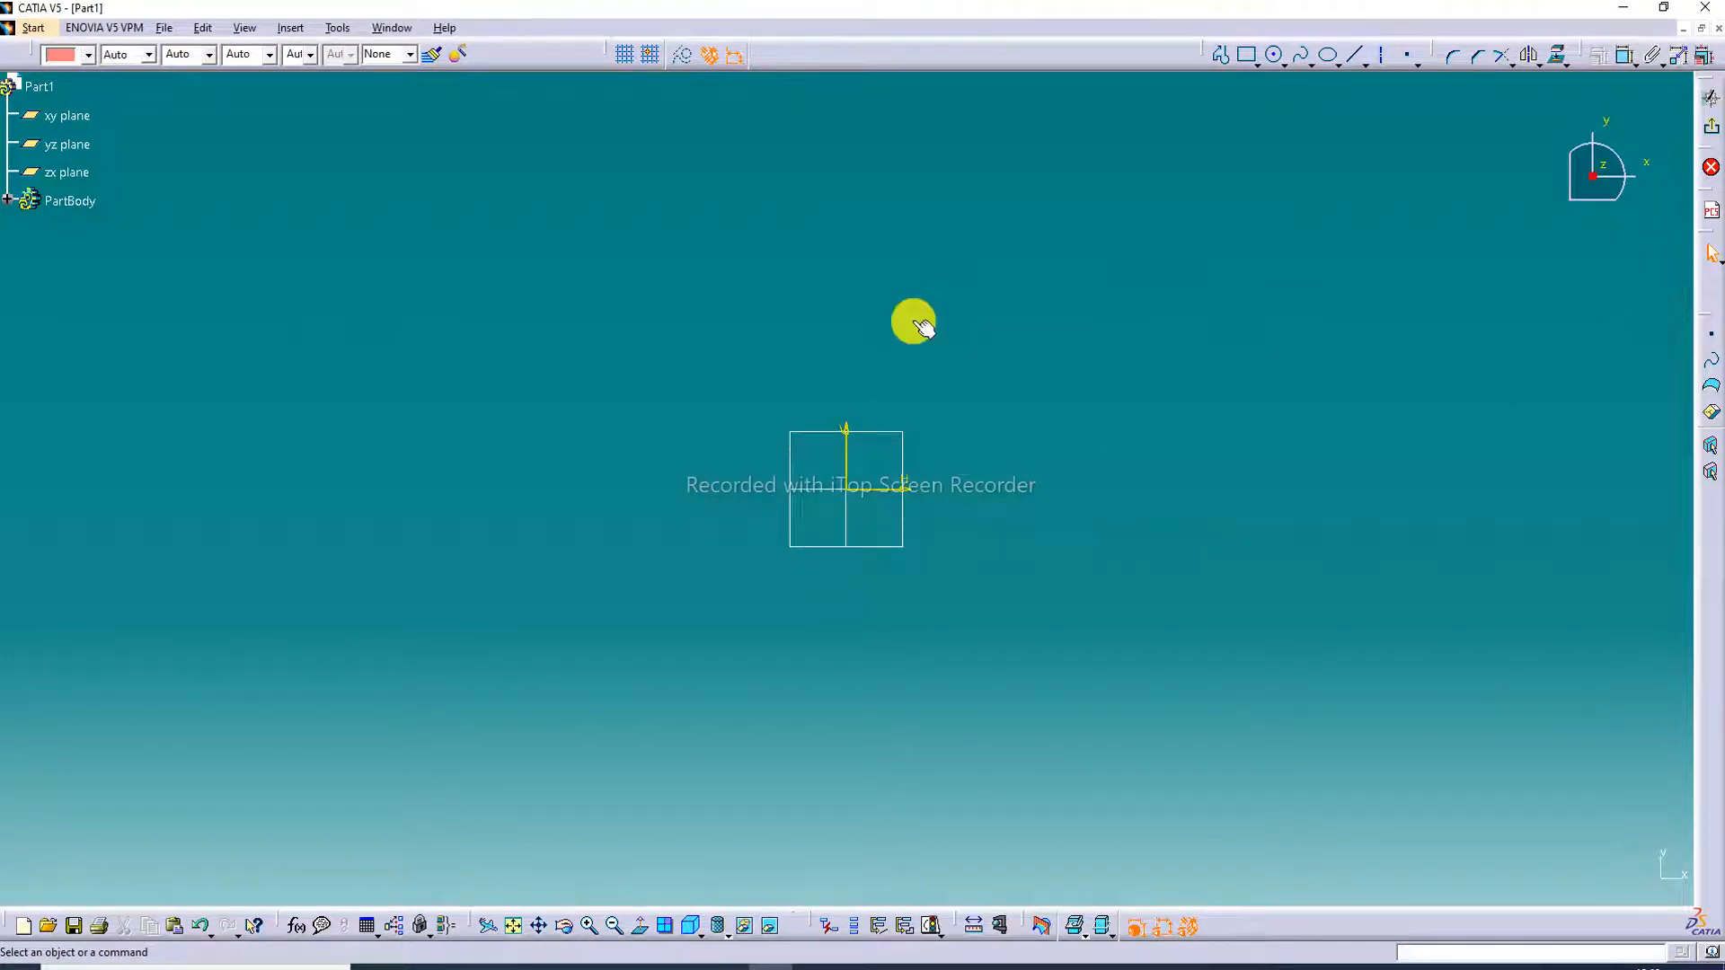
Sketch a centered rectangle with its center on the sketch origin
click(1257, 65)
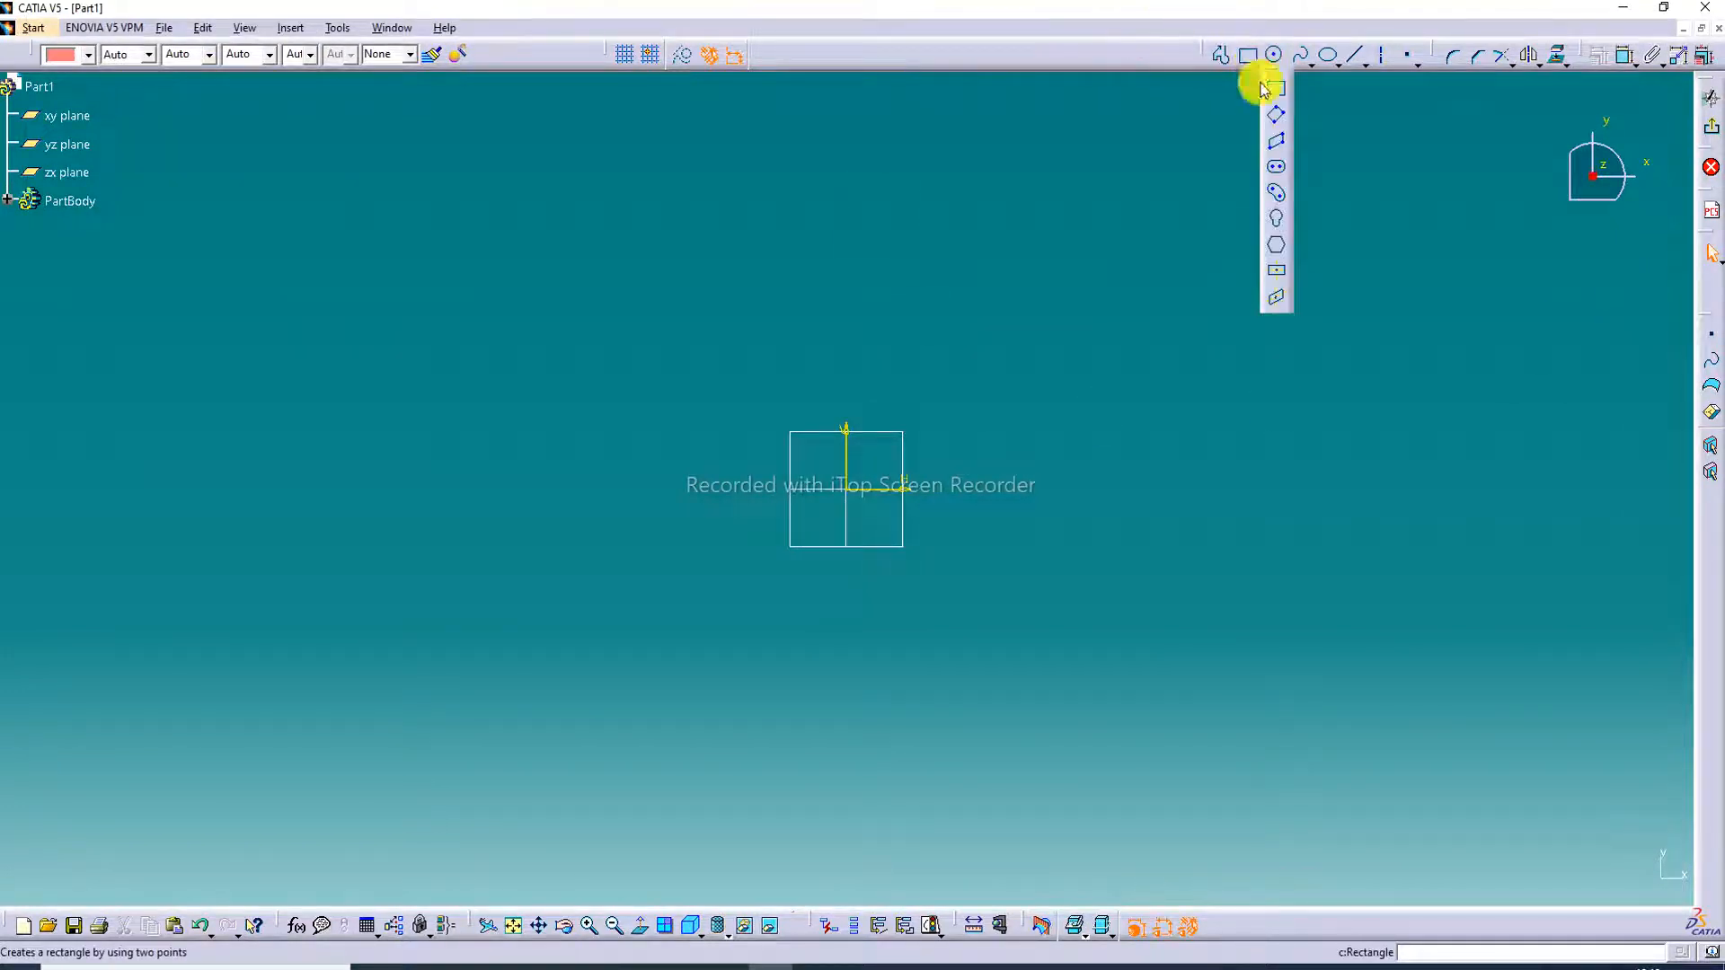
click(1278, 274)
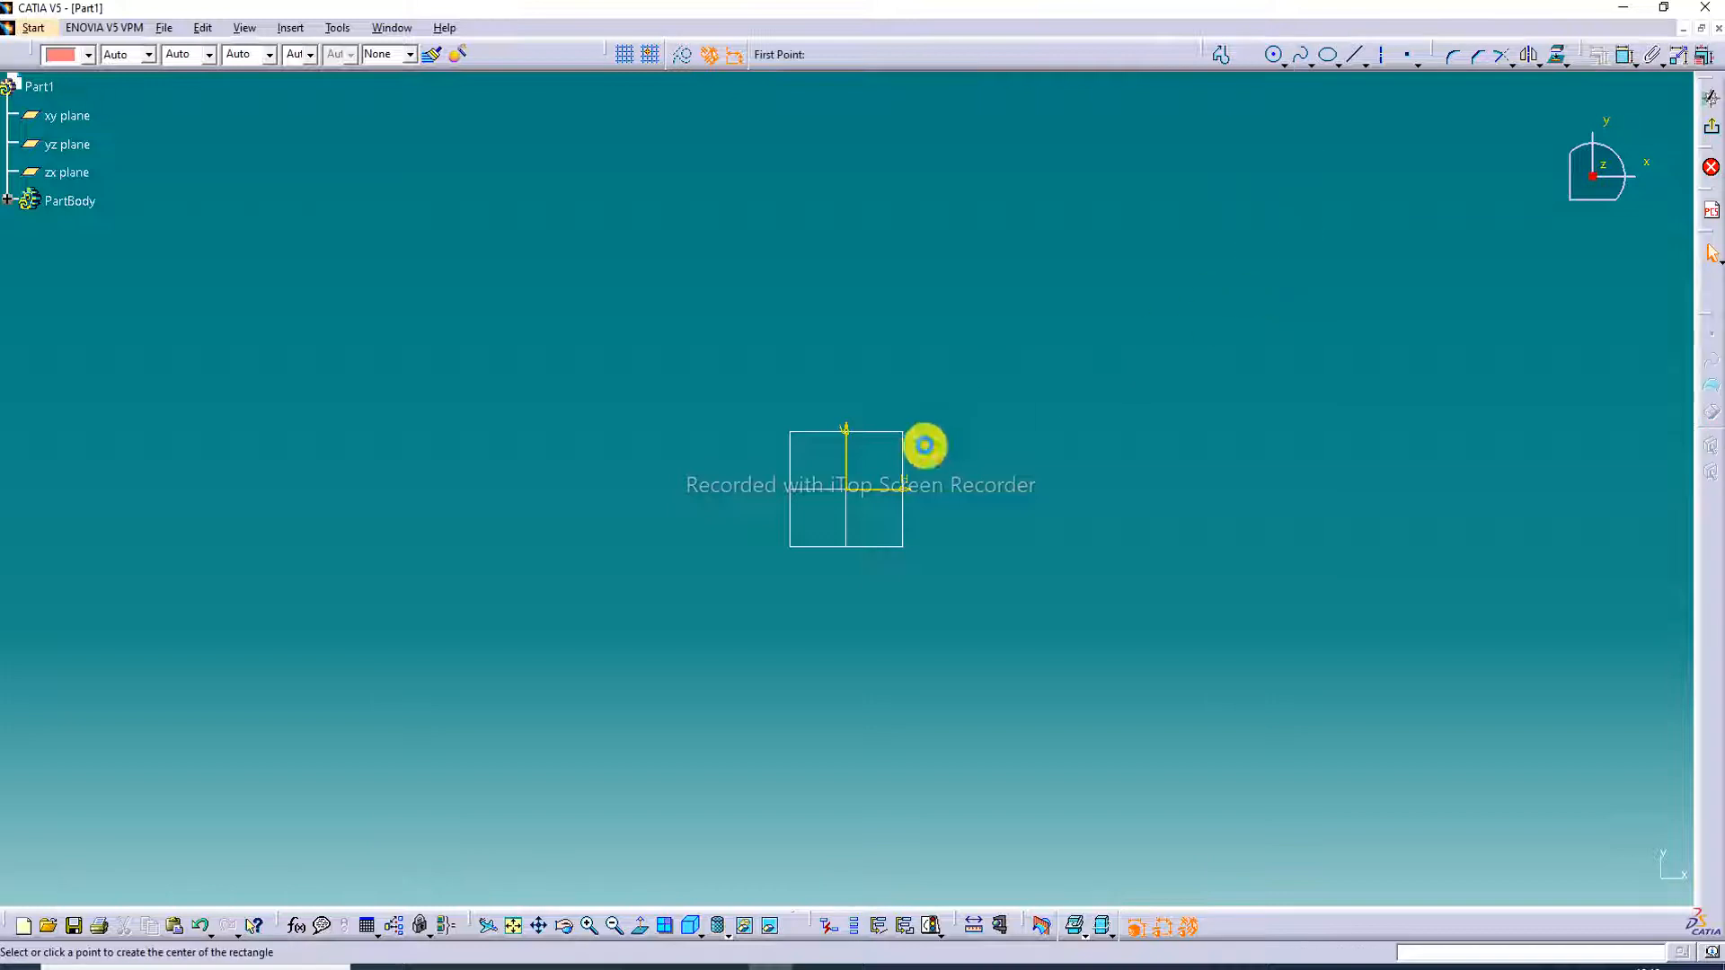
click(846, 488)
click(1164, 283)
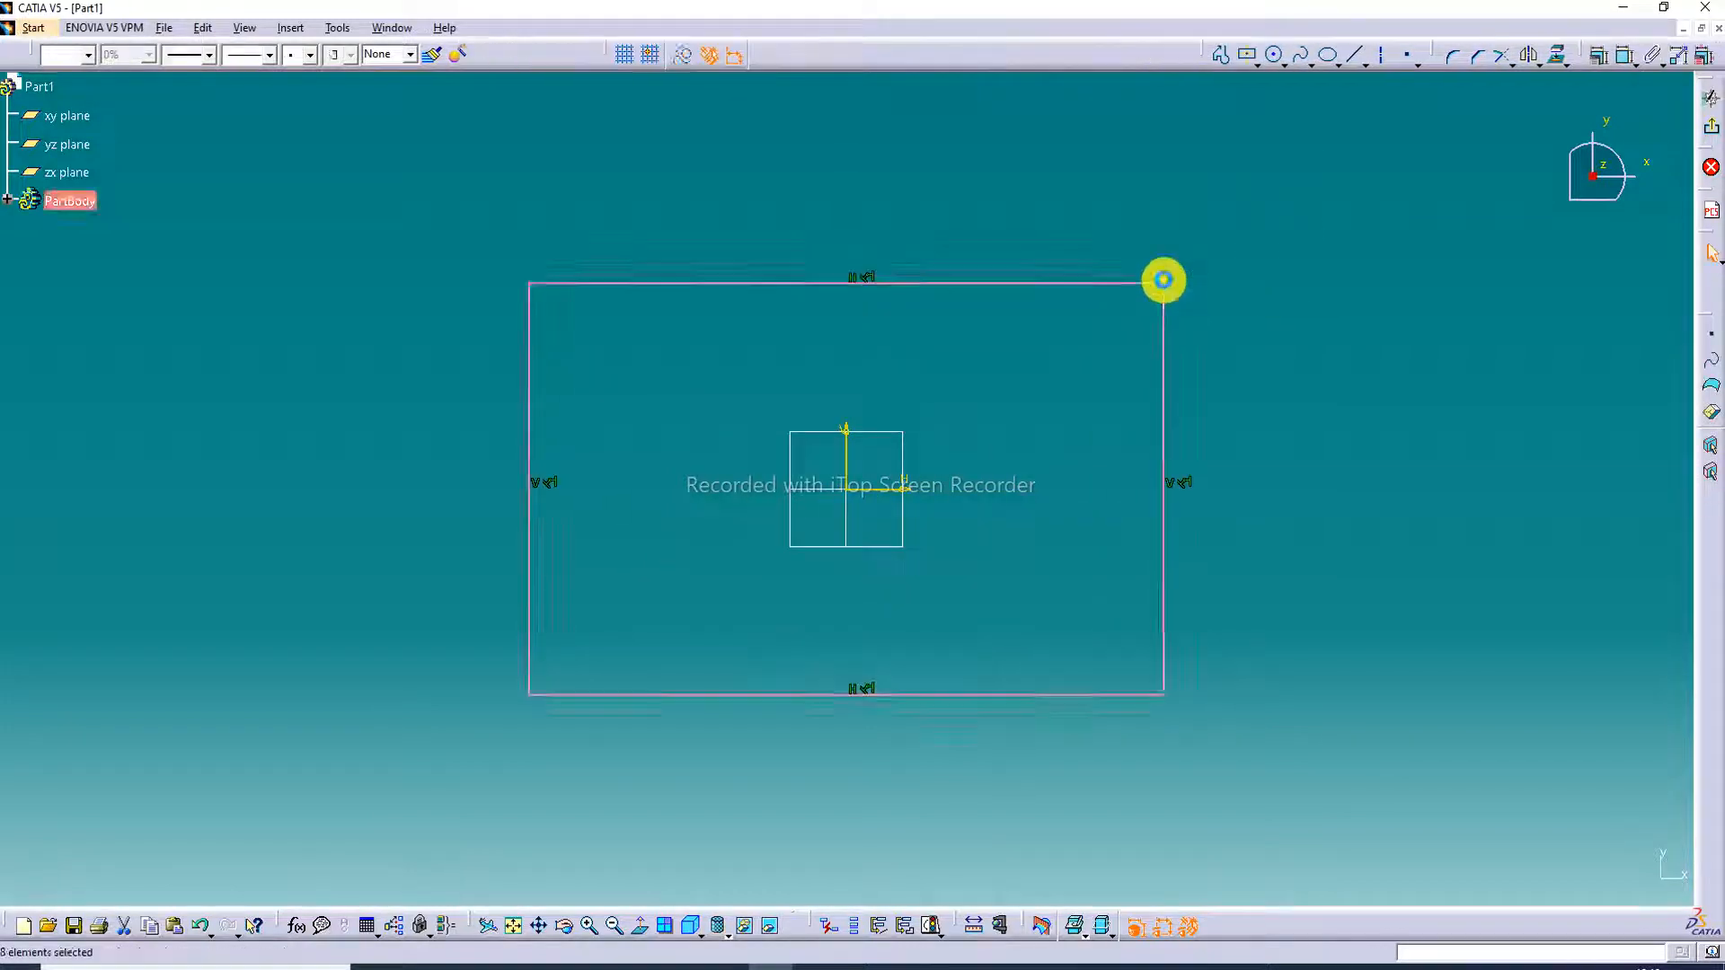
Add dimension constraints to the rectangle's width and height
click(1621, 59)
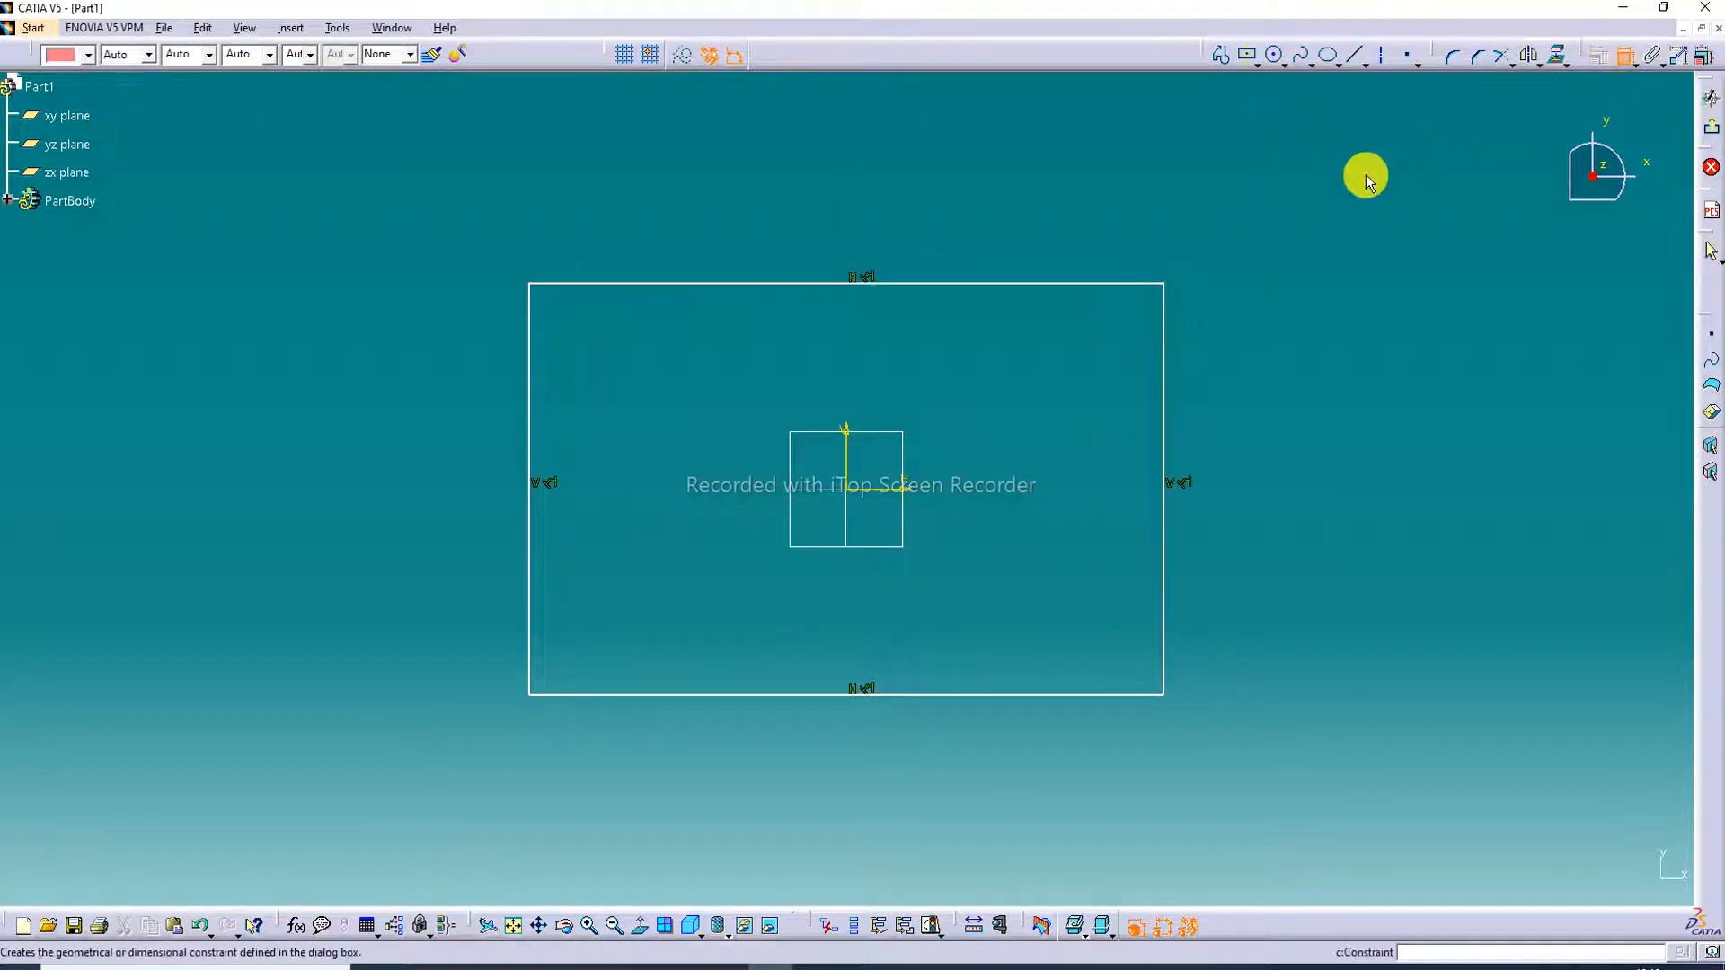
click(1021, 282)
click(1009, 234)
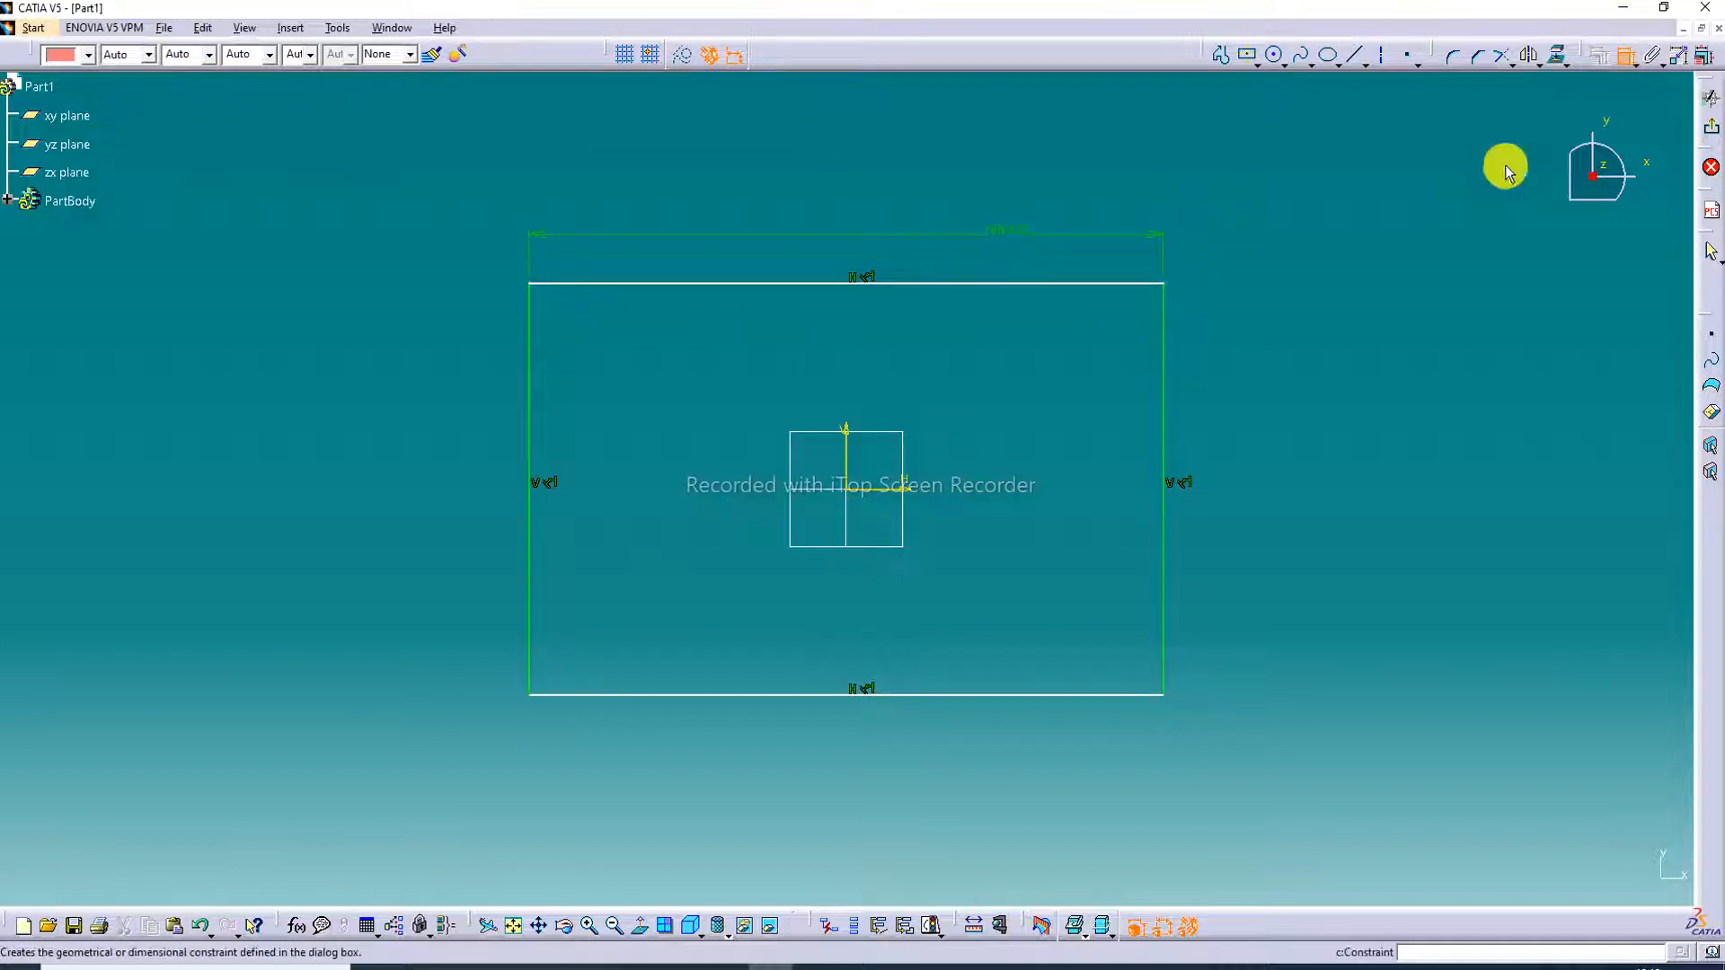
click(1170, 406)
click(1236, 431)
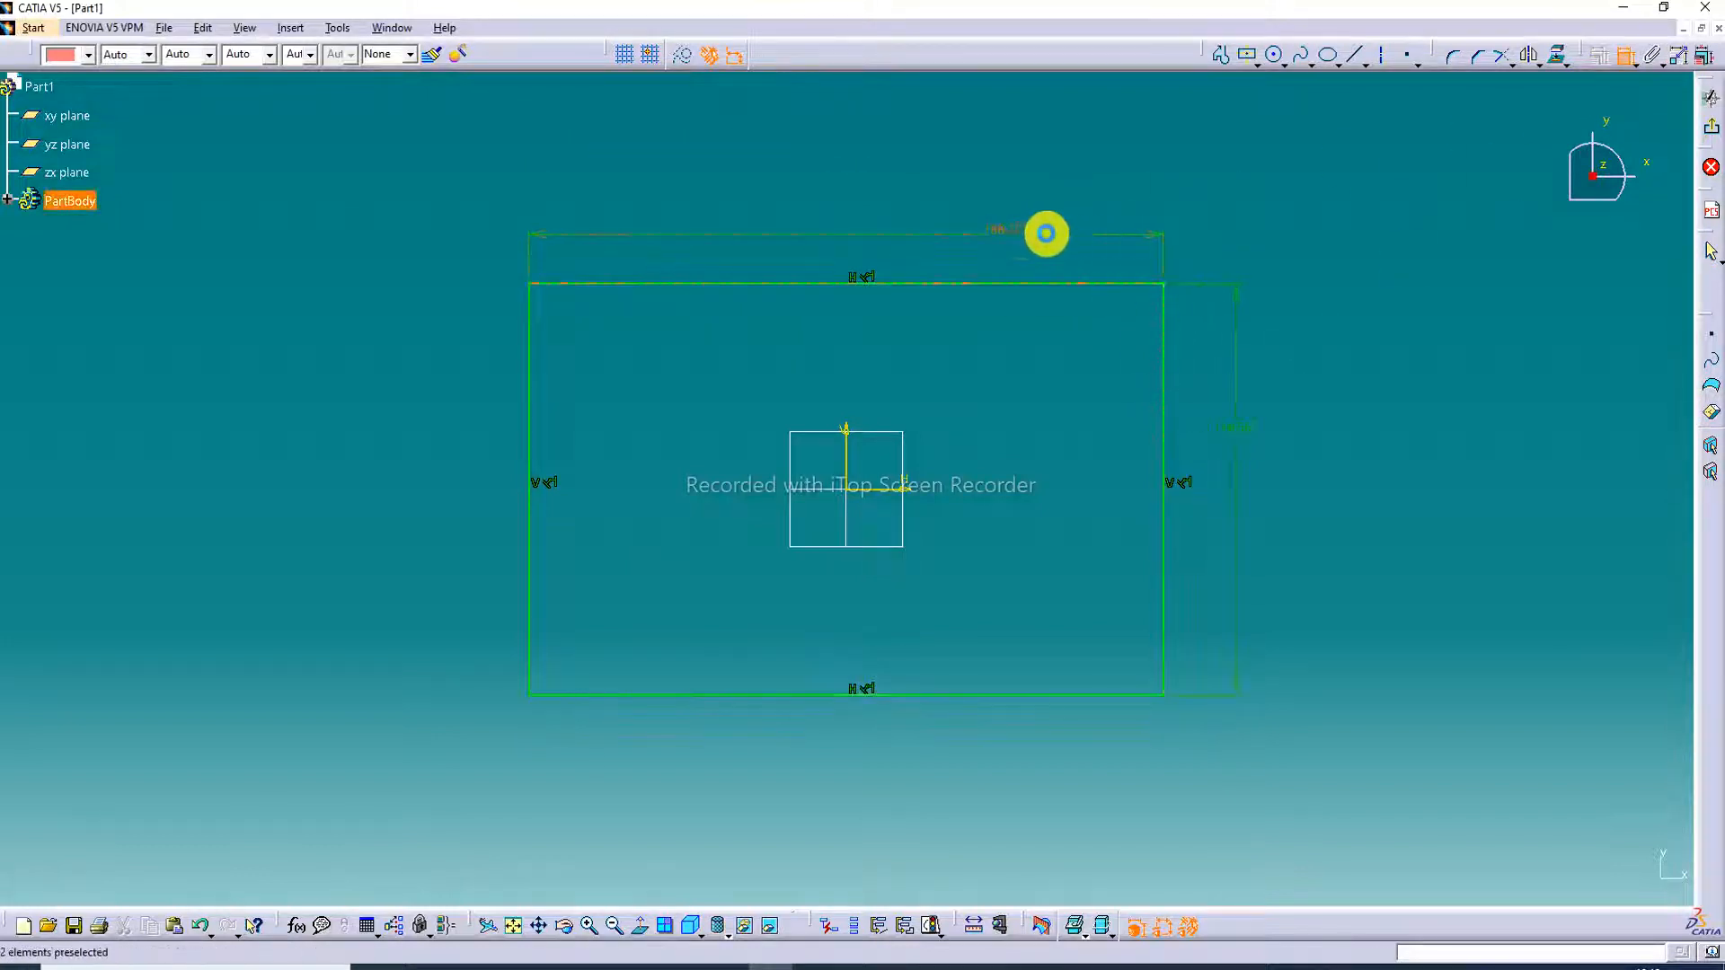
Set the rectangle's width to 180 mm and its height to 130 mm, tidy the dimension placement and exit the sketch
double_click(1001, 236)
text(180)
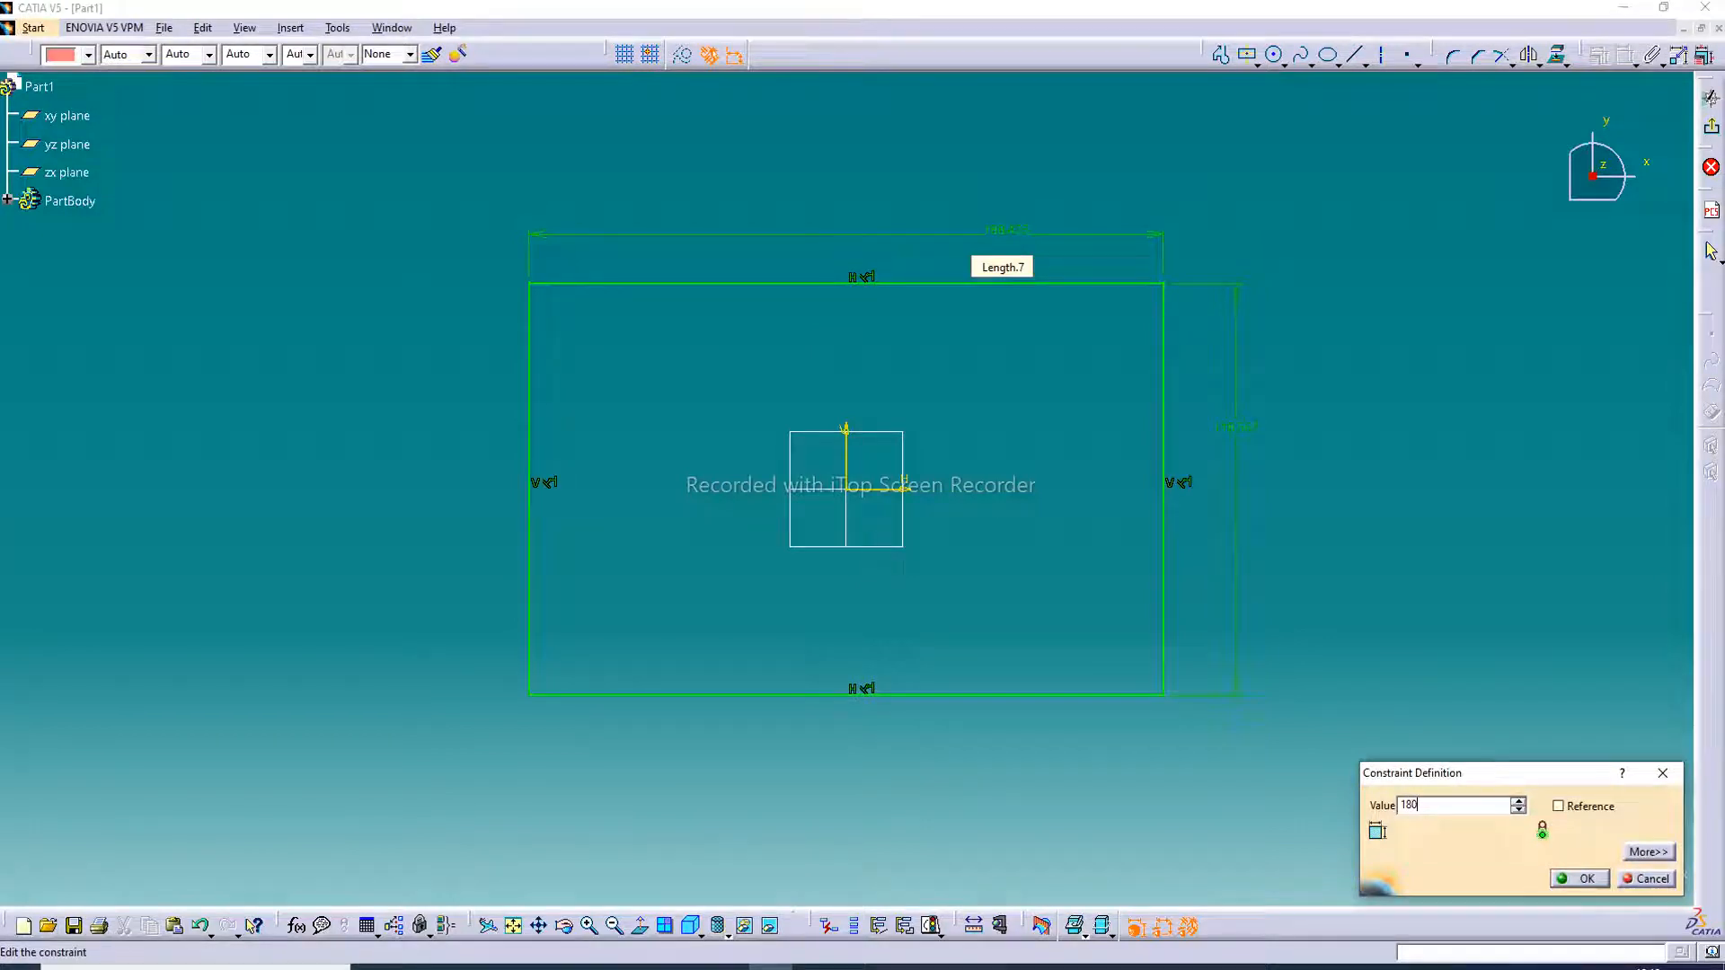
key(Return)
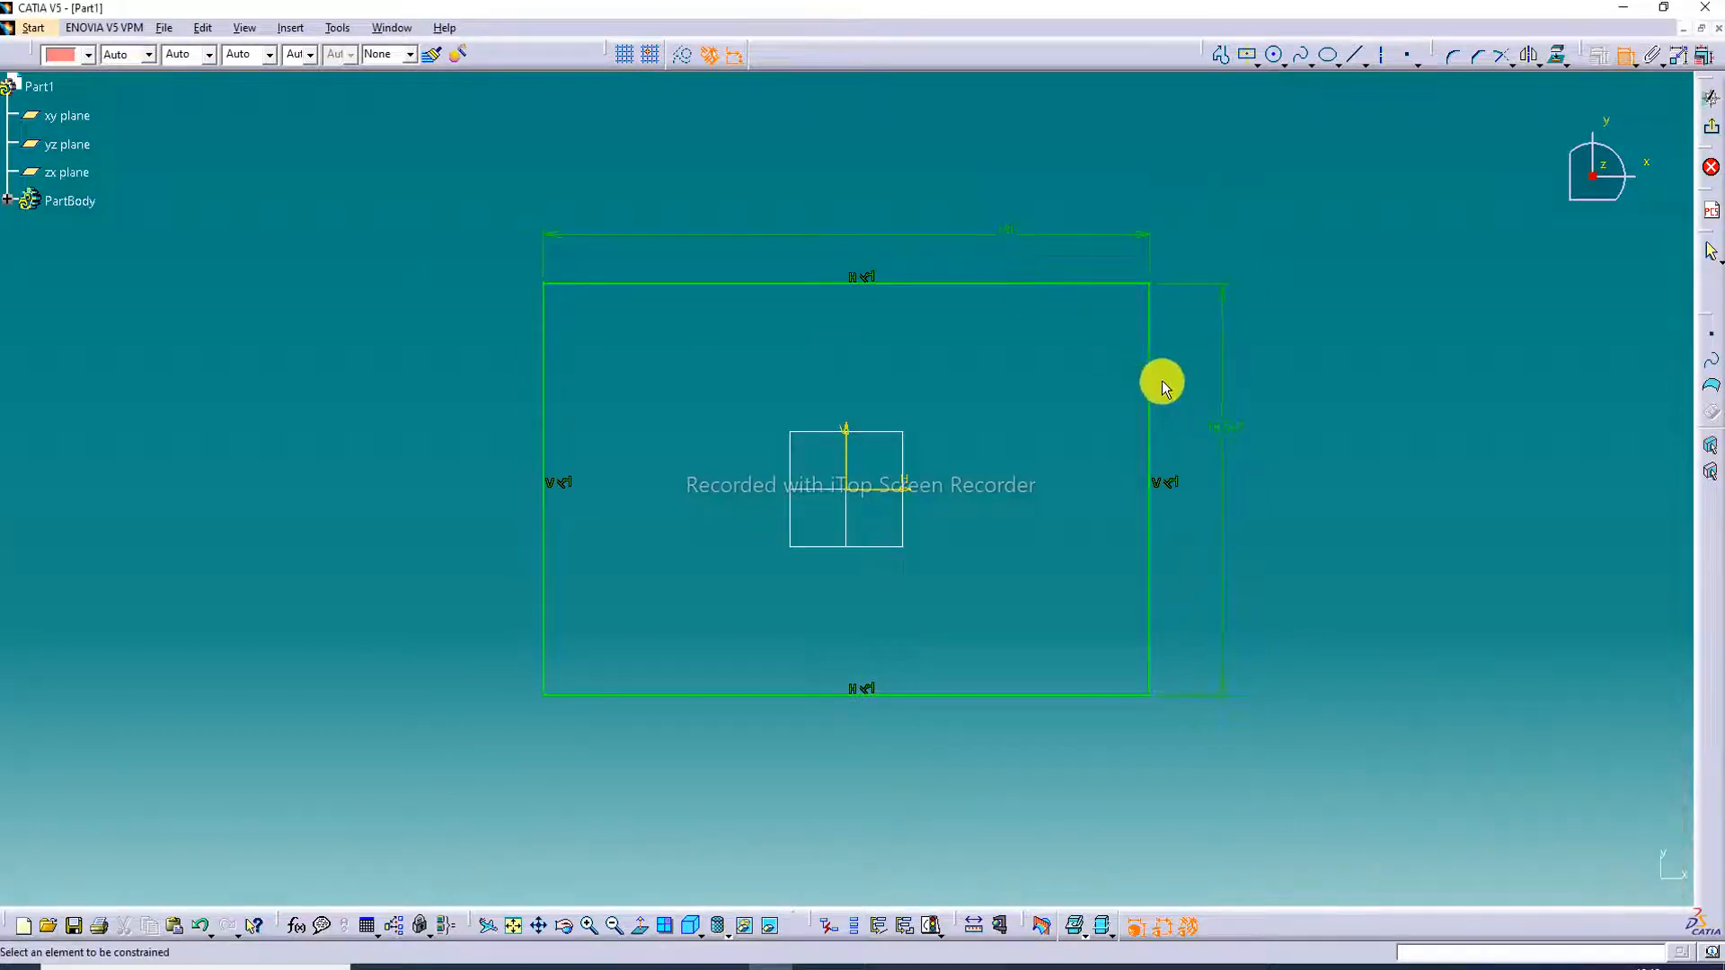
double_click(1220, 431)
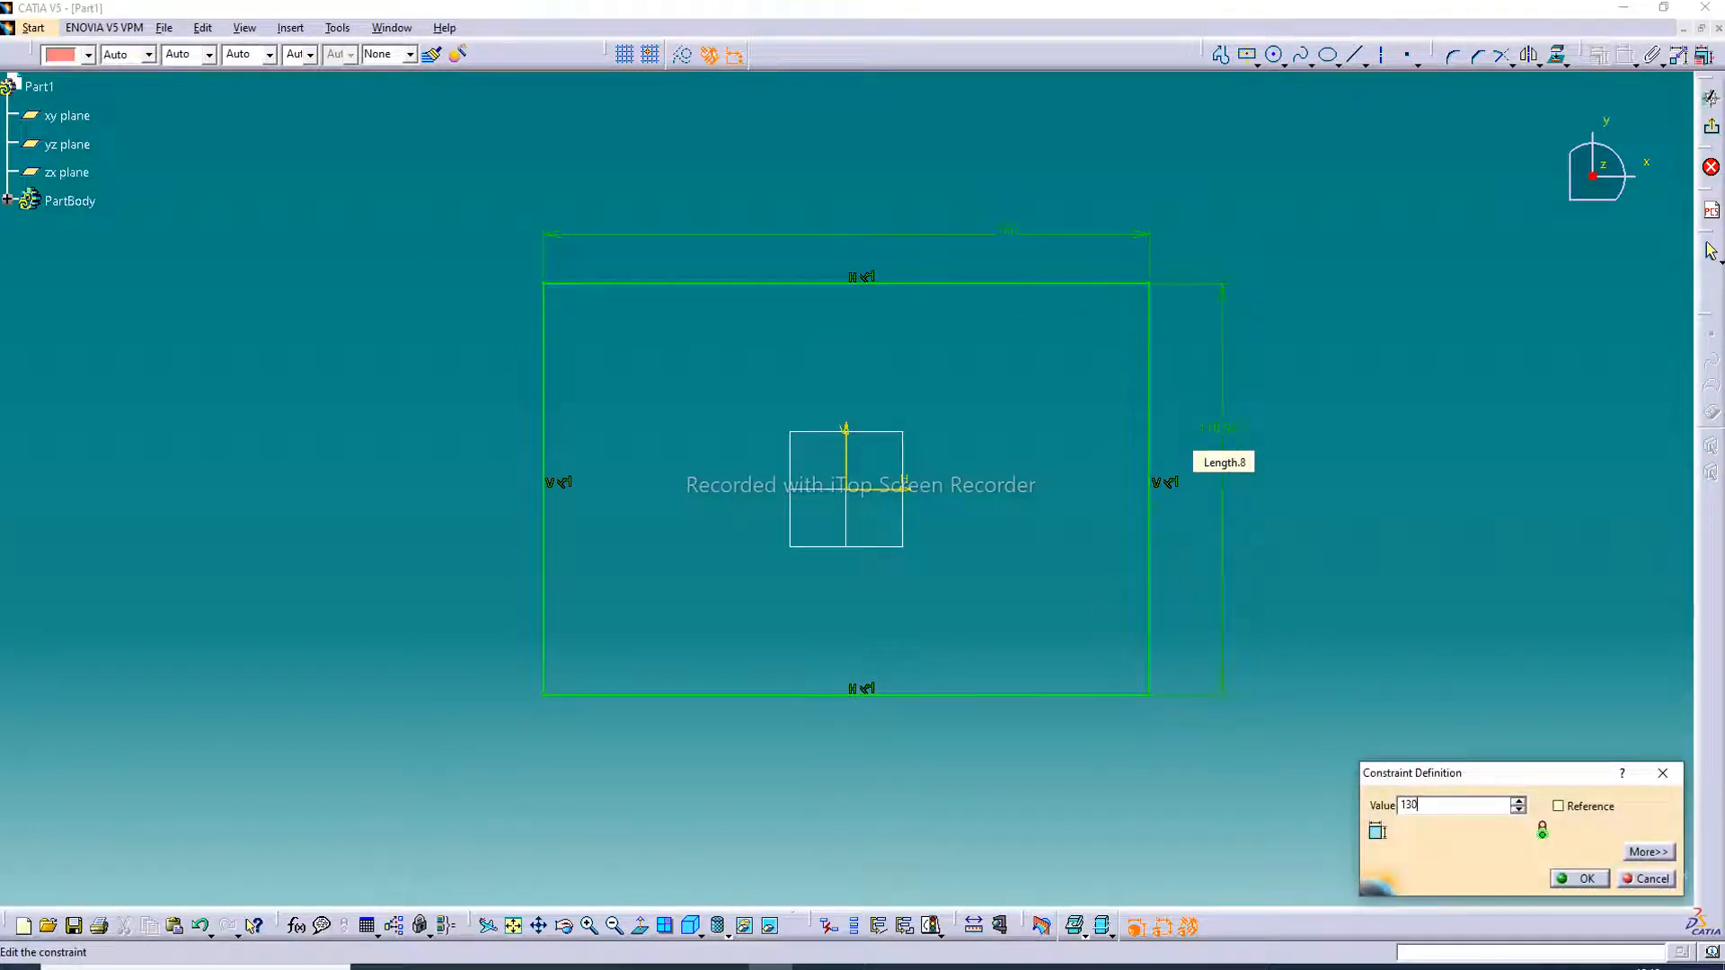
key(Return)
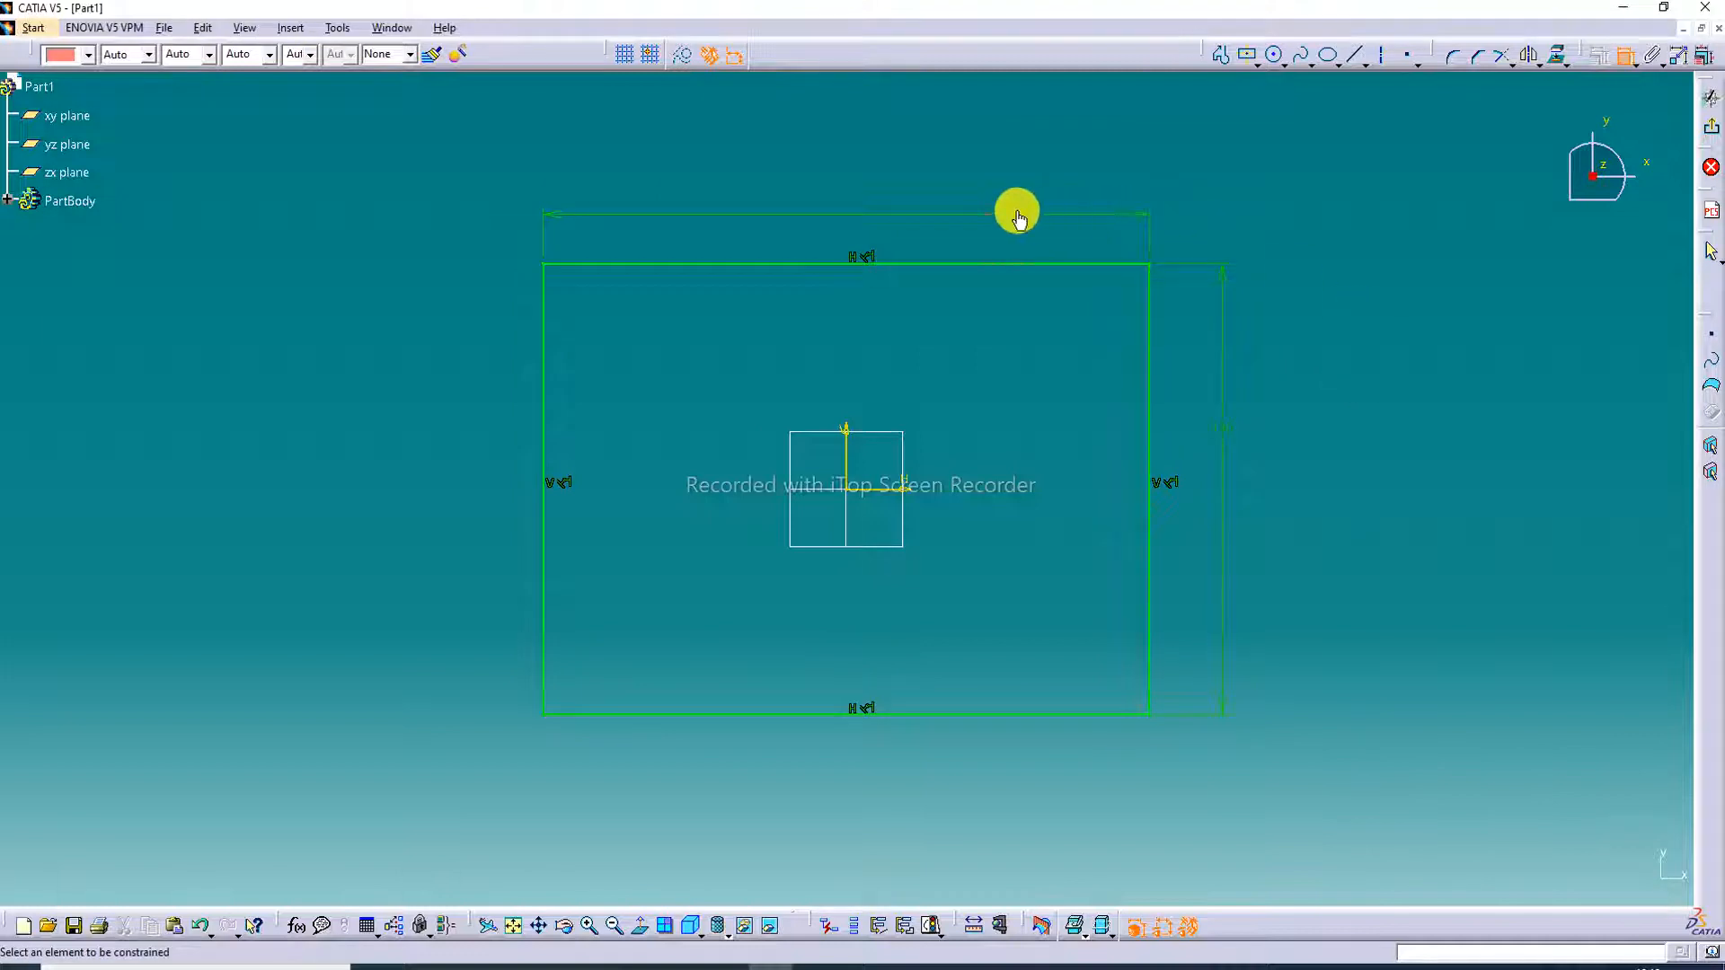
drag(1013, 217, 871, 250)
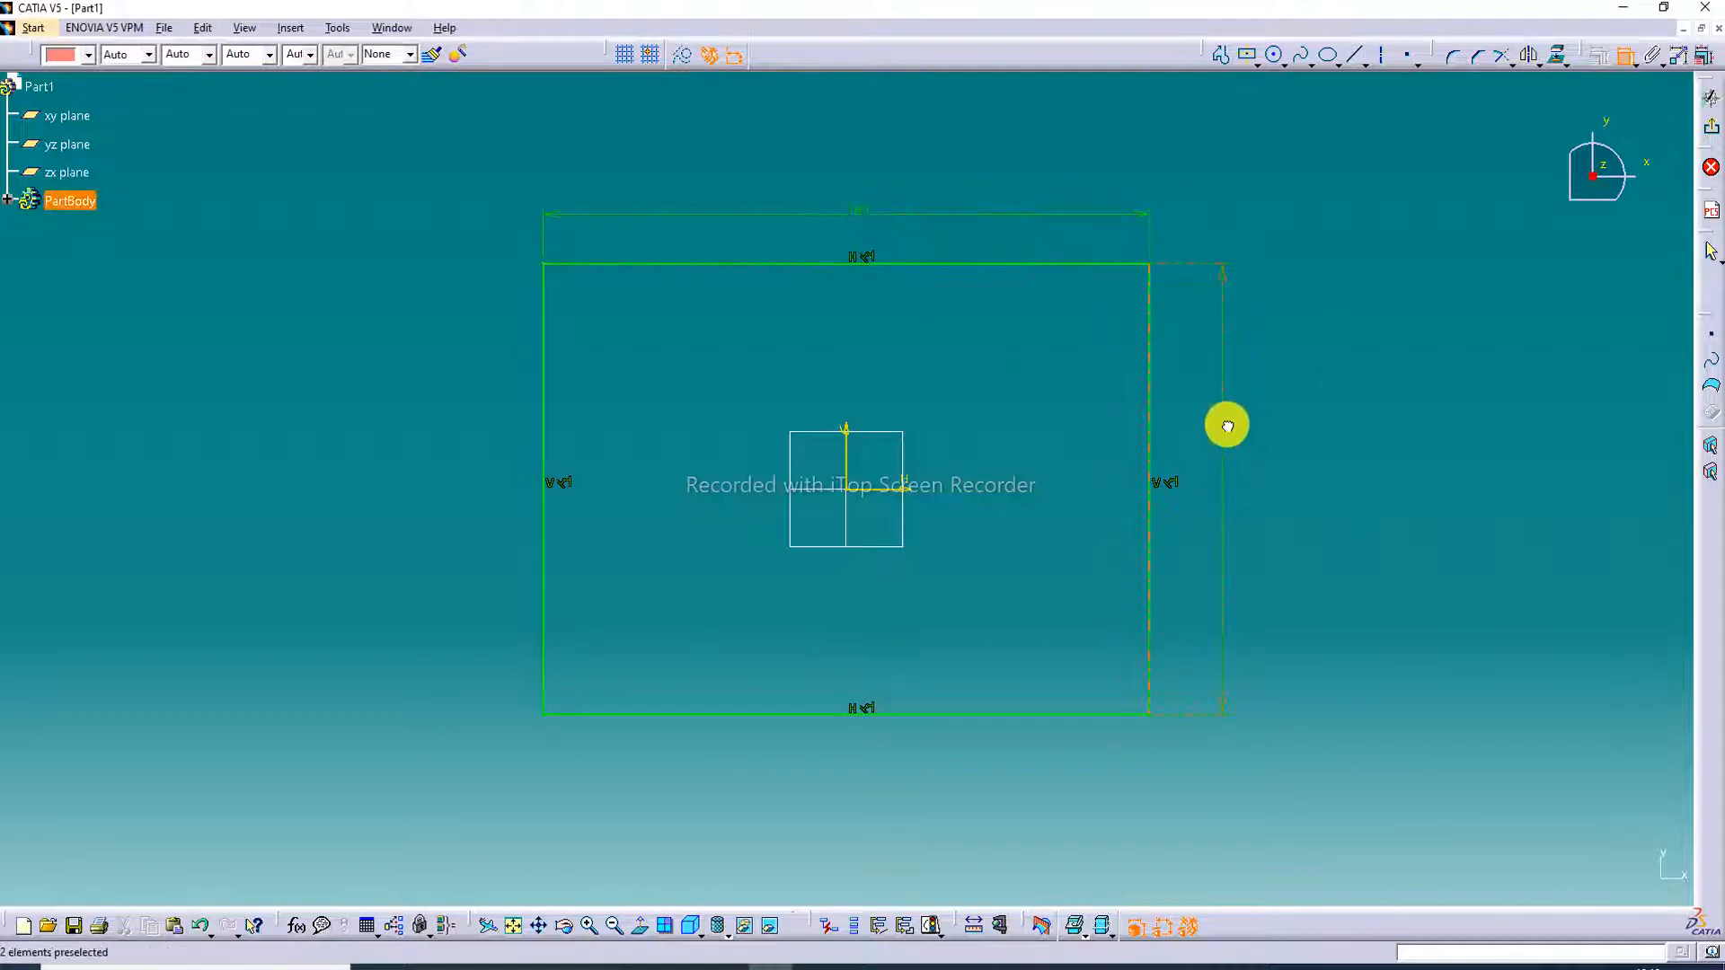
click(1714, 142)
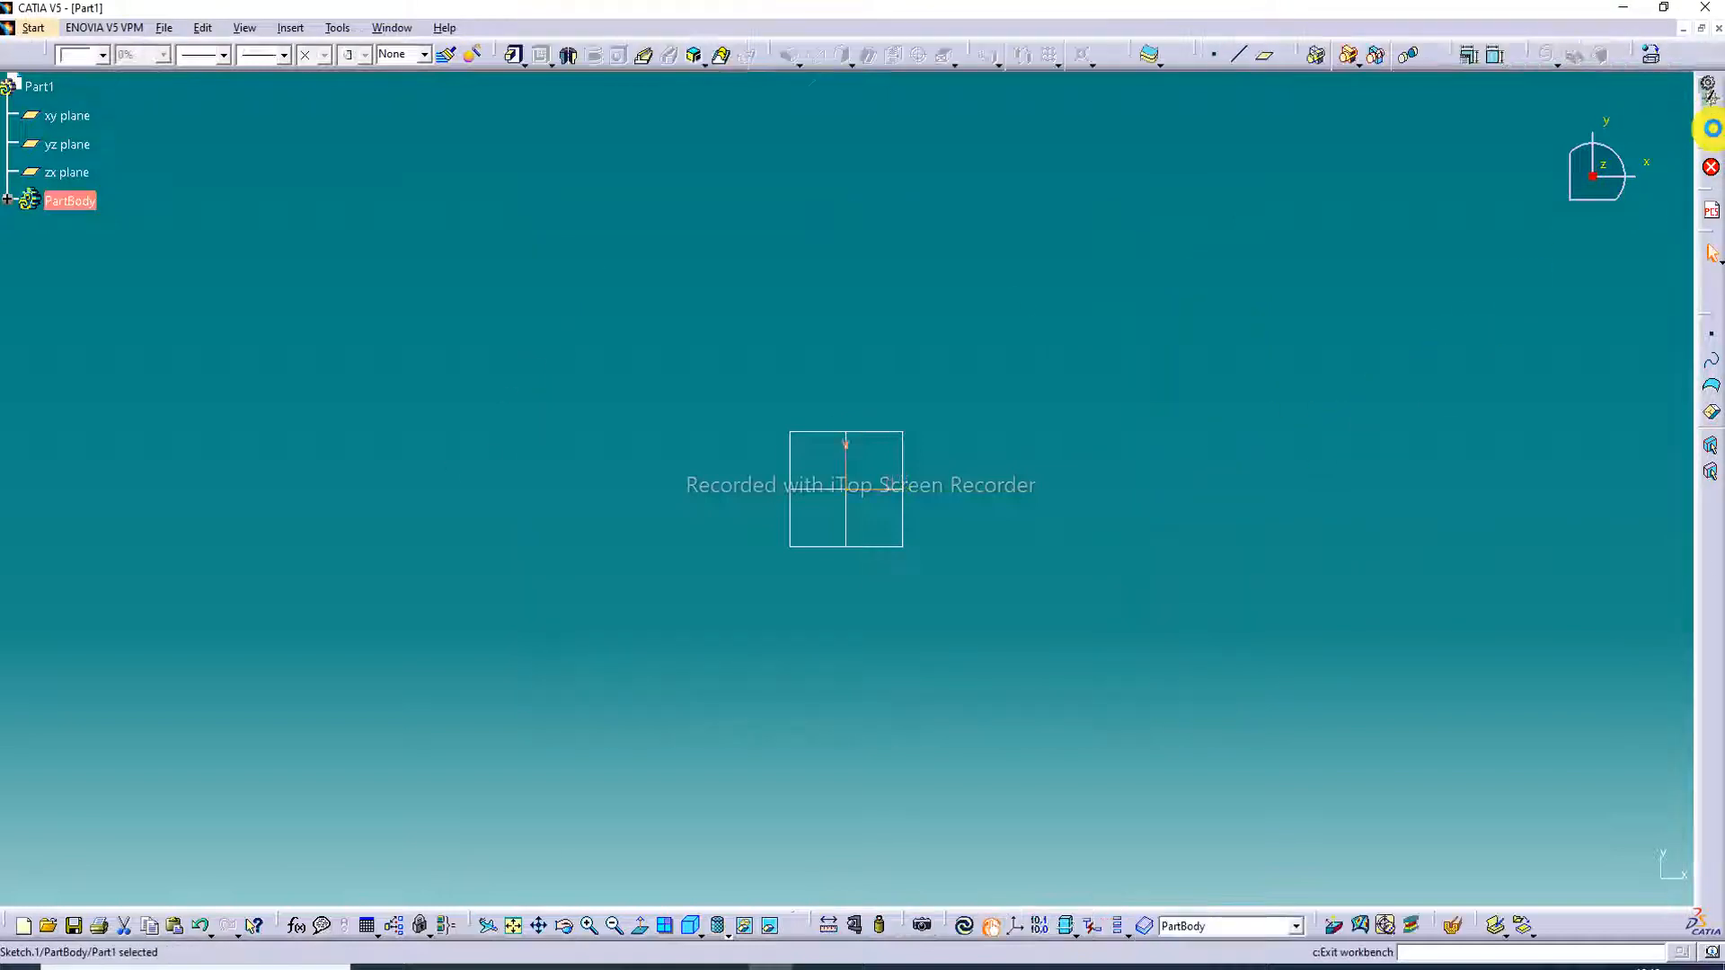
Extrude the rectangle sketch into a 60 mm pad
click(512, 56)
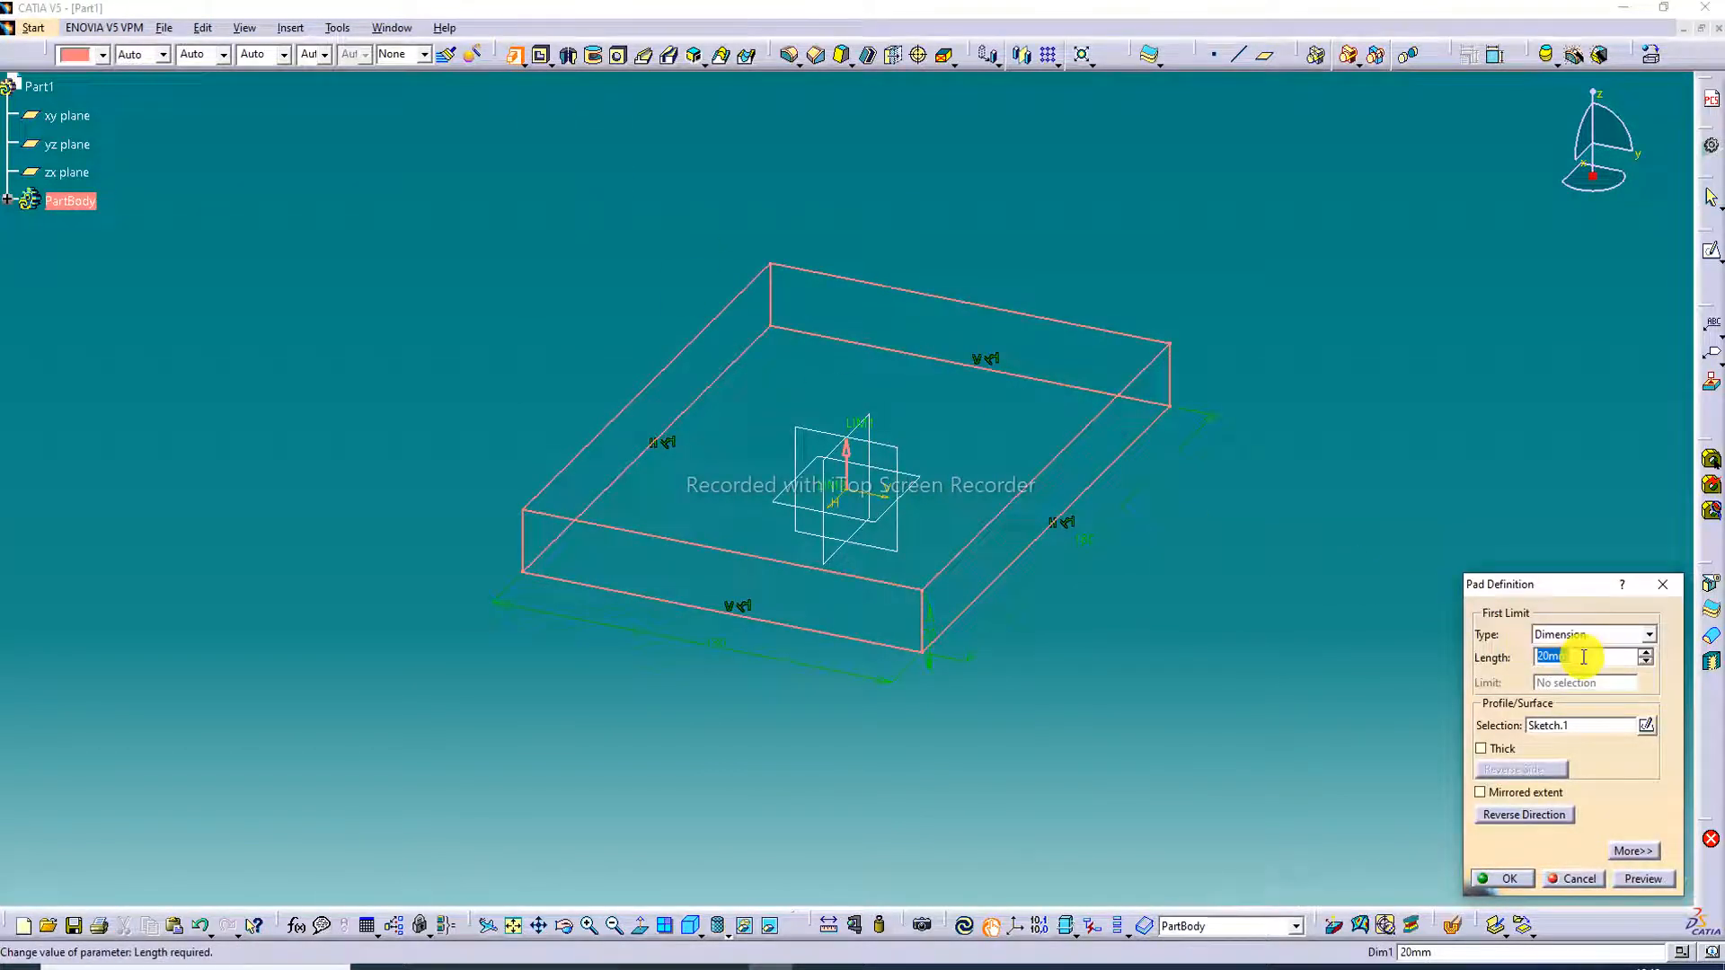
text(60)
key(Return)
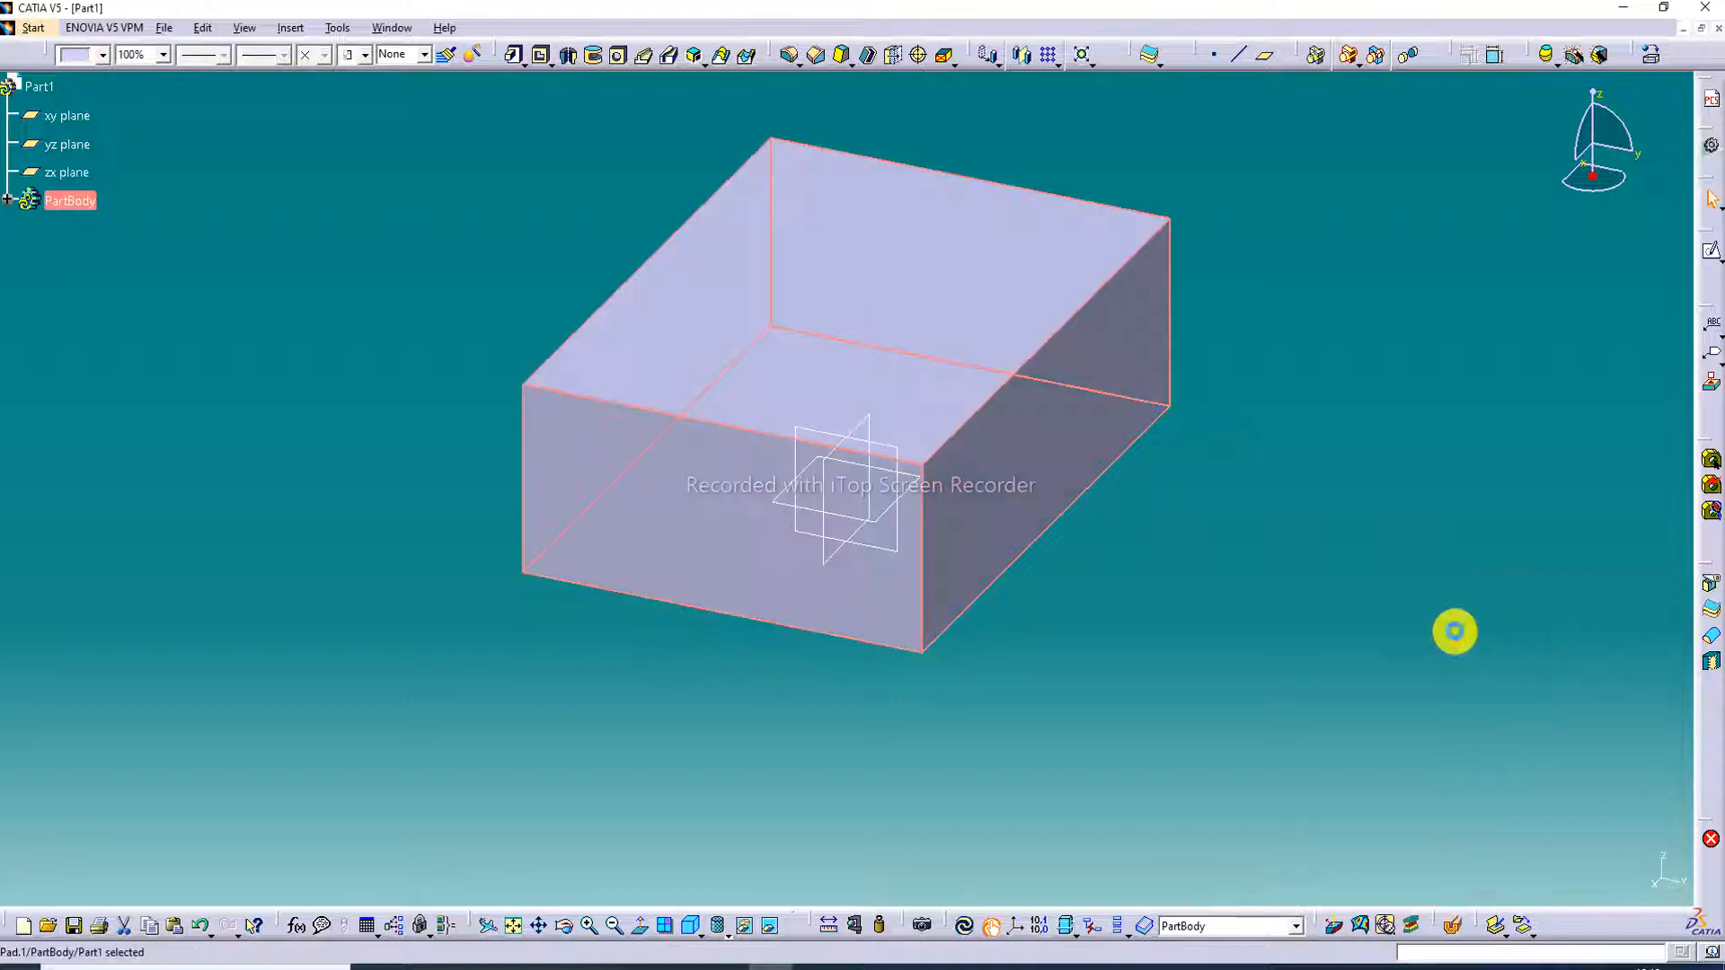
Change the model's view mode to a shaded display with visible edges
click(727, 930)
click(746, 813)
click(935, 320)
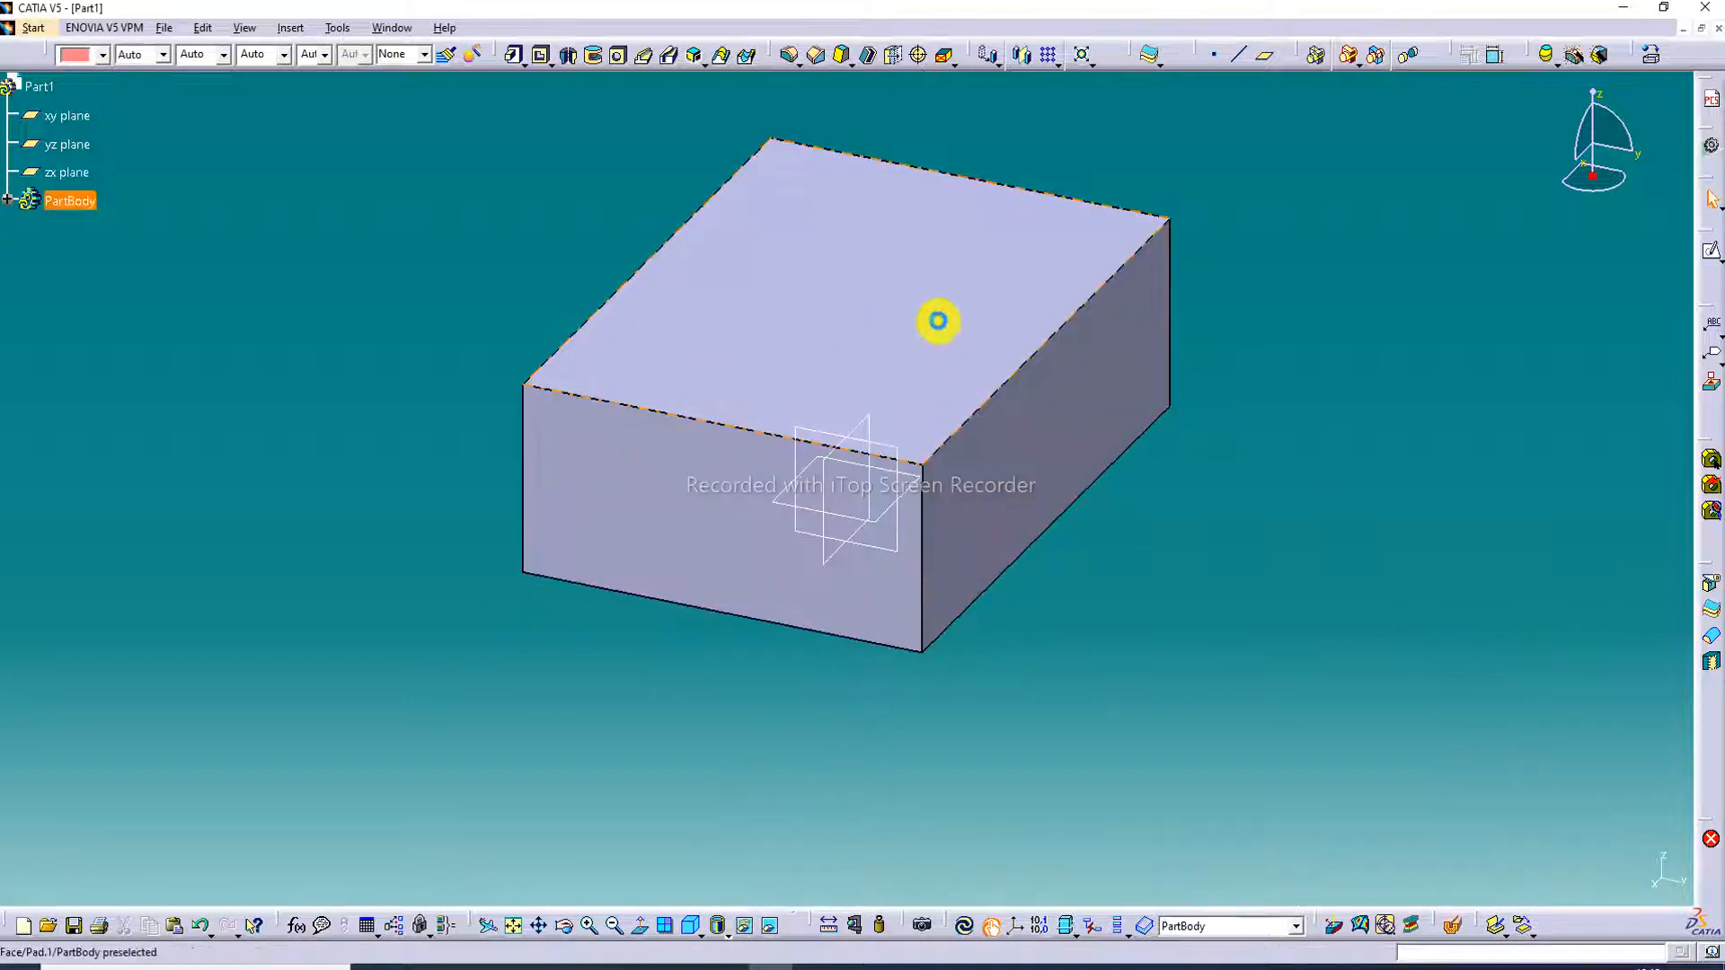
Hide the xy, yz and zx reference planes
mouse_move(935, 319)
middle_down()
mouse_move(913, 435)
mouse_move(874, 323)
middle_up()
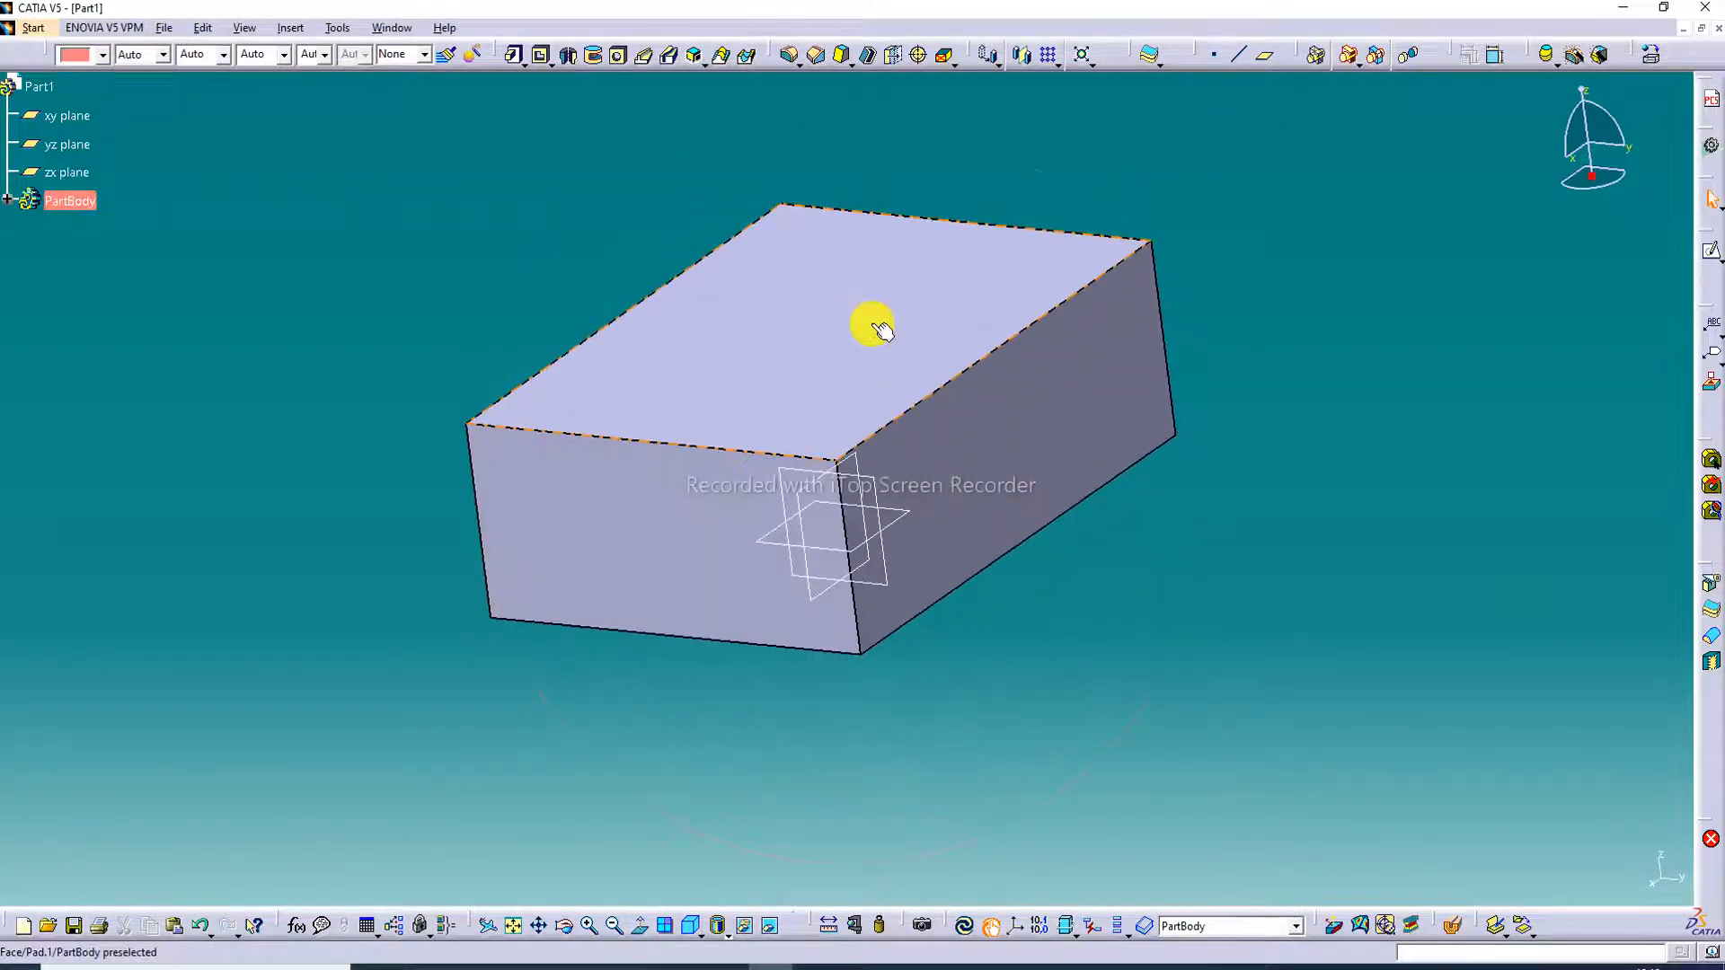
click(893, 532)
right_click(899, 528)
click(943, 551)
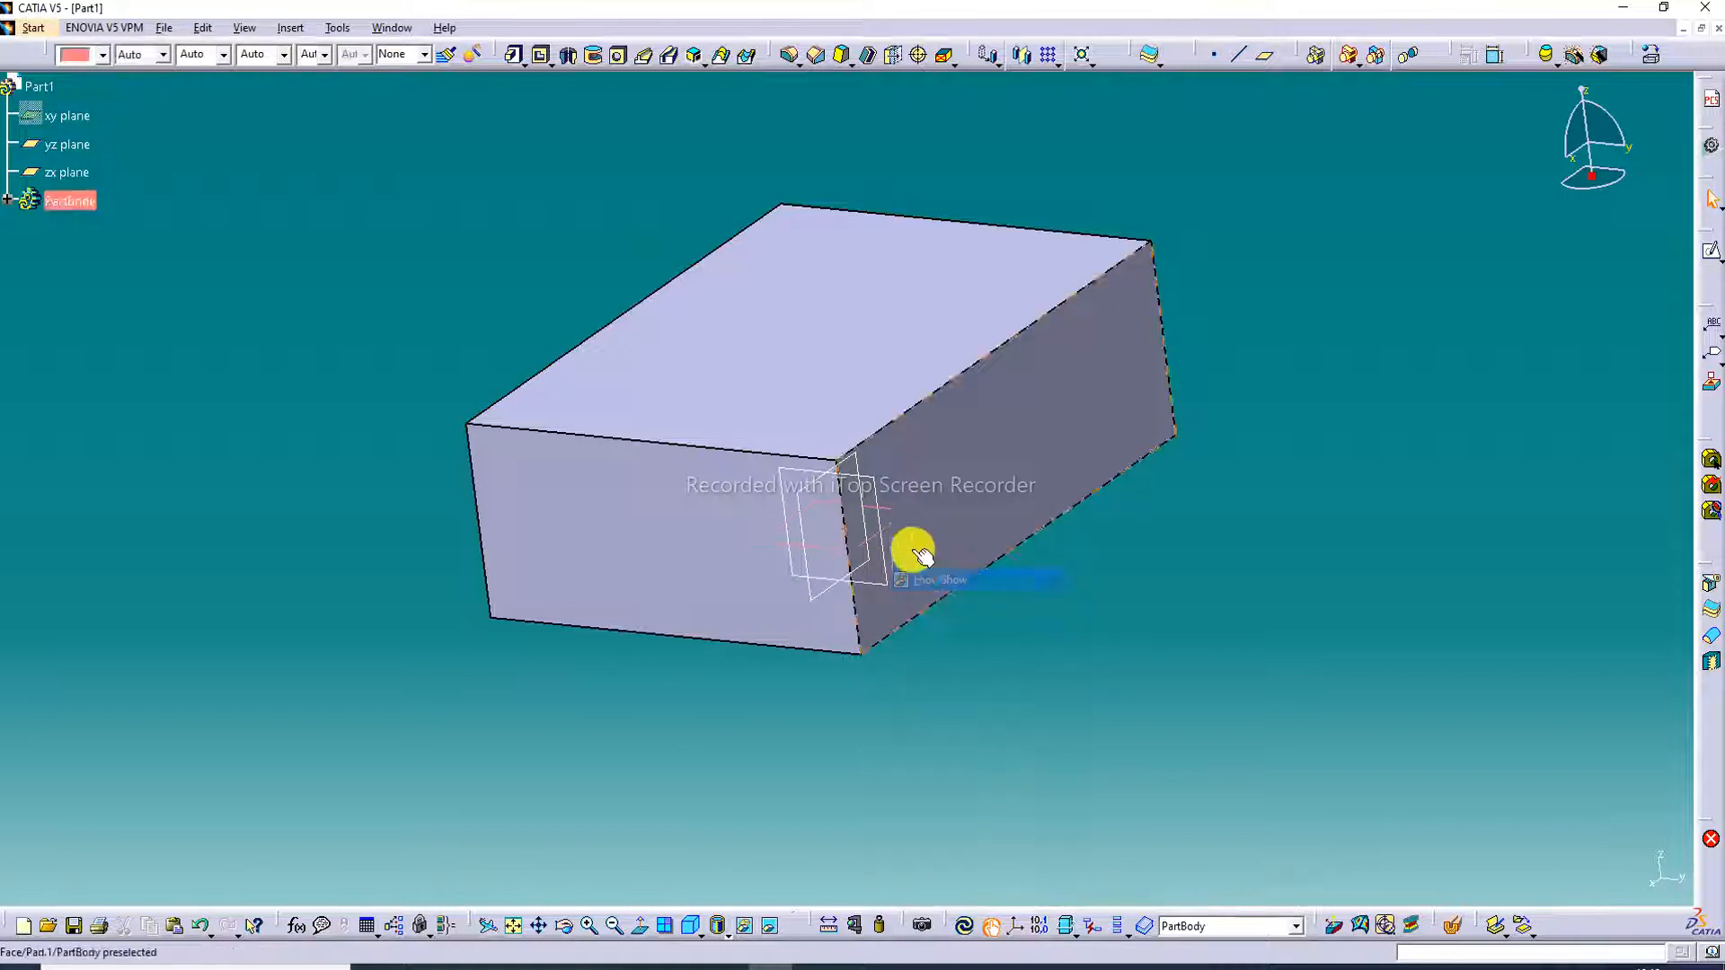
right_click(878, 510)
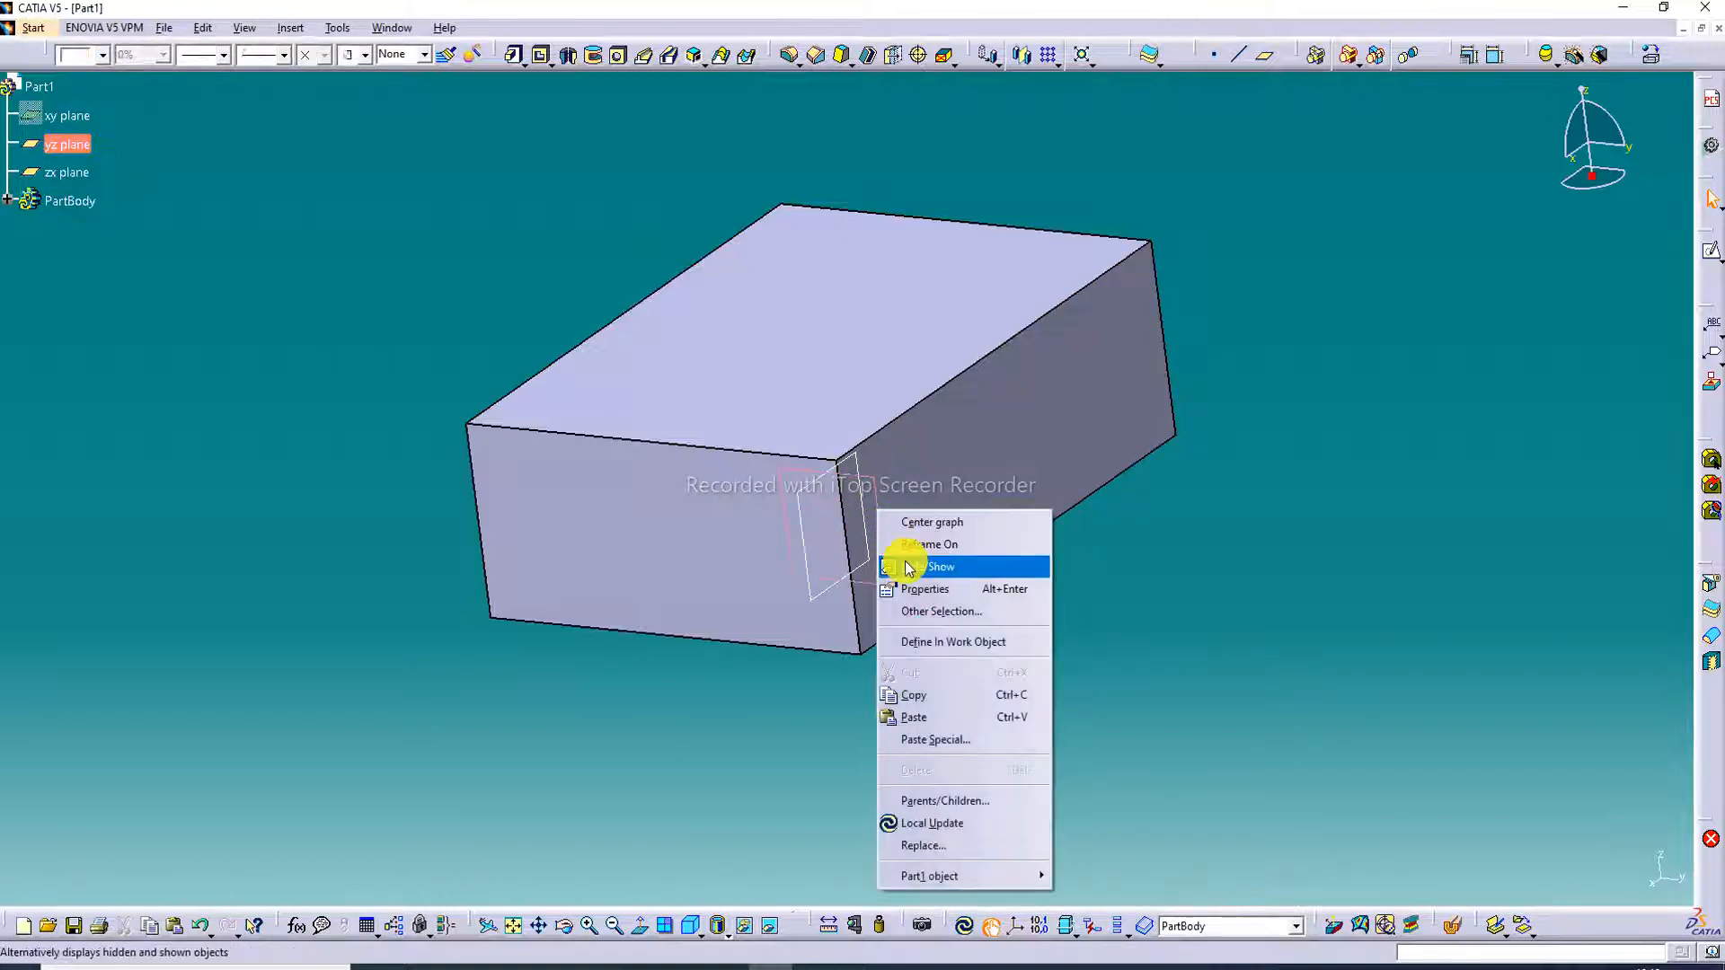
click(889, 559)
right_click(863, 495)
click(893, 556)
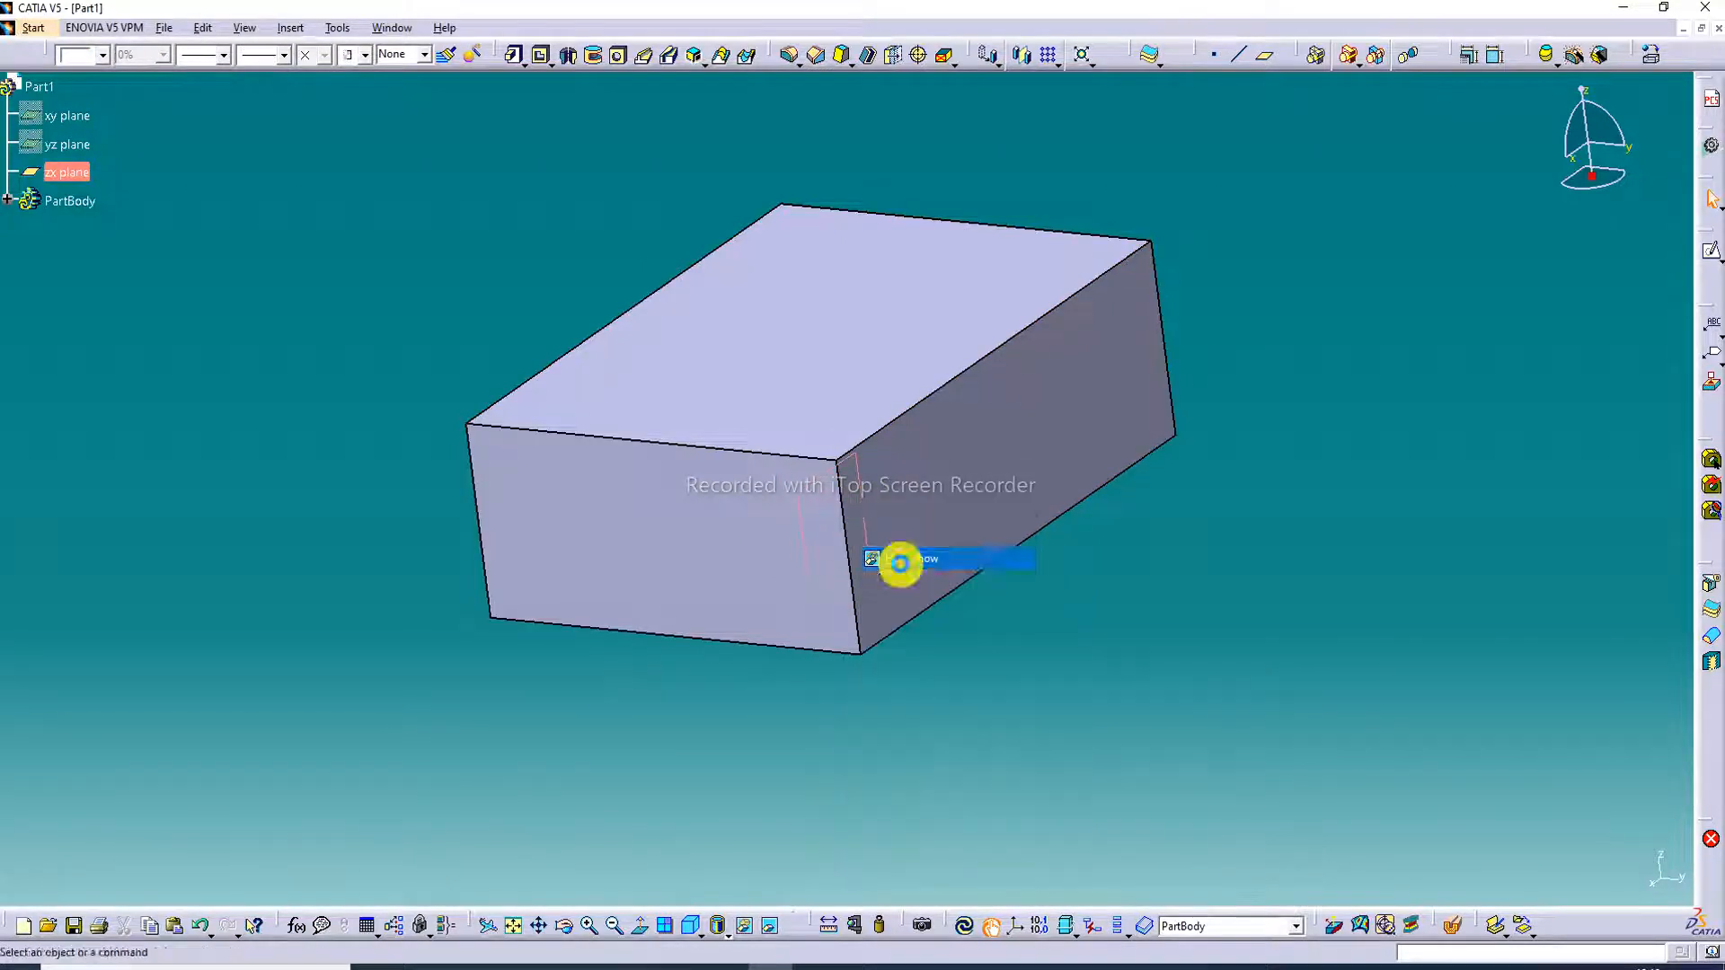
Start a sketch on the pad's top face and draw a rectangle about 80 mm wide and 79 mm high
middle_drag(955, 262, 988, 388)
click(943, 317)
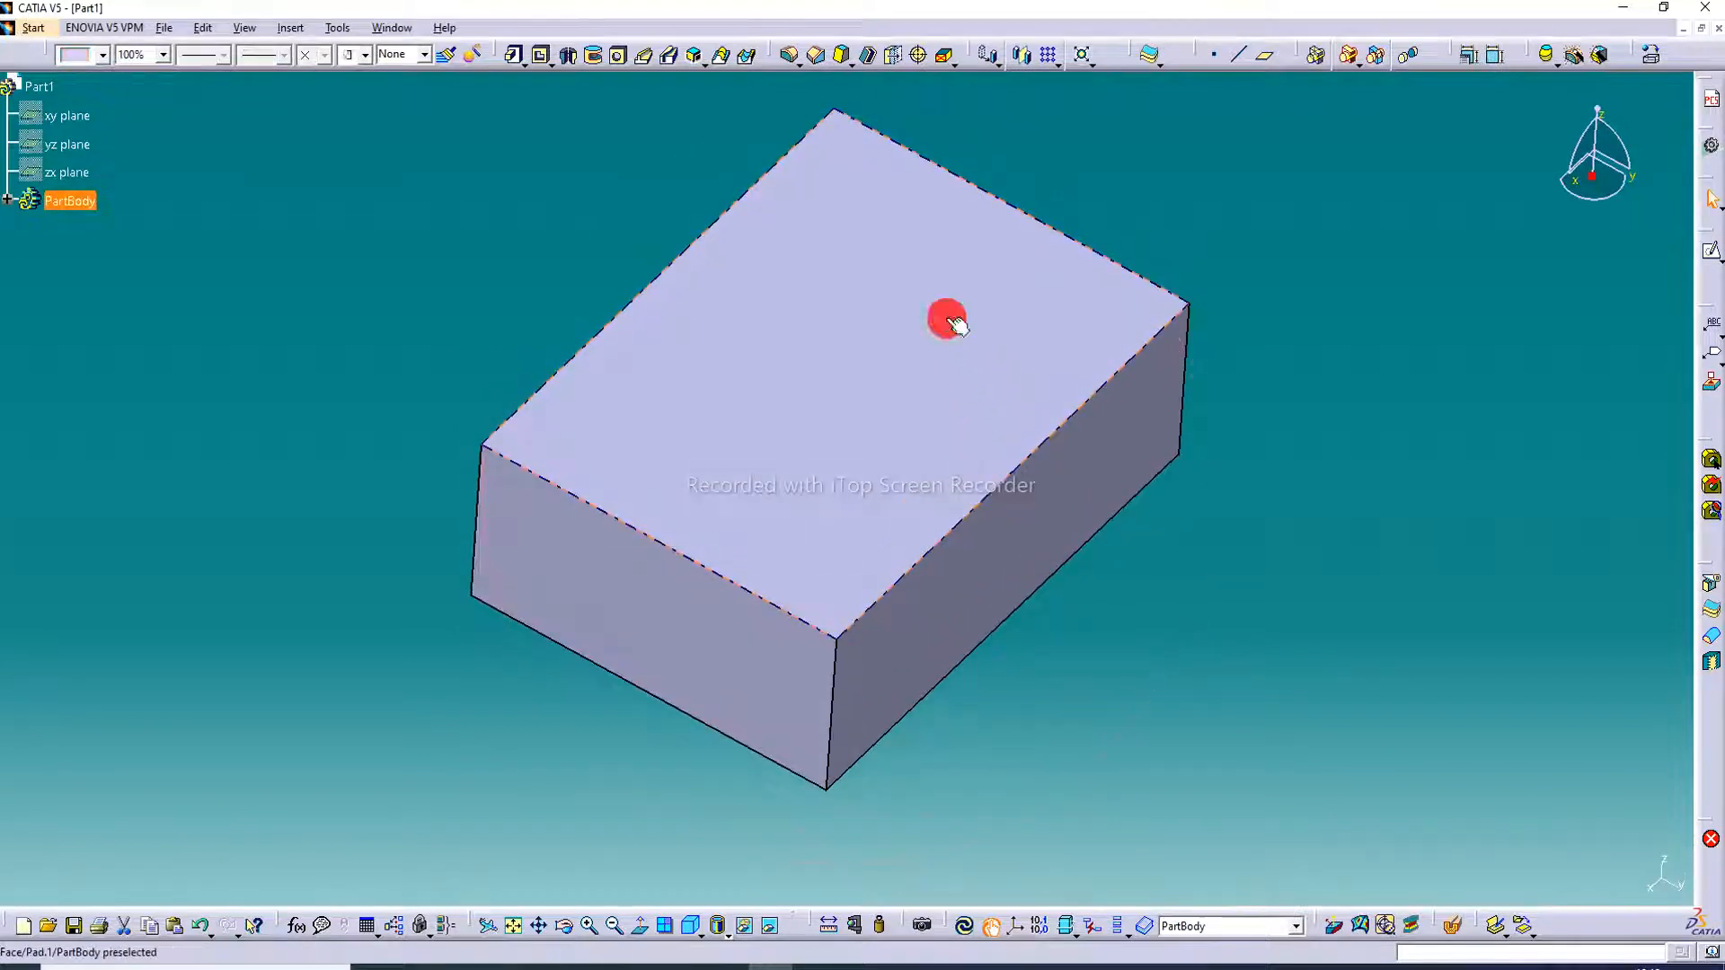
click(1711, 252)
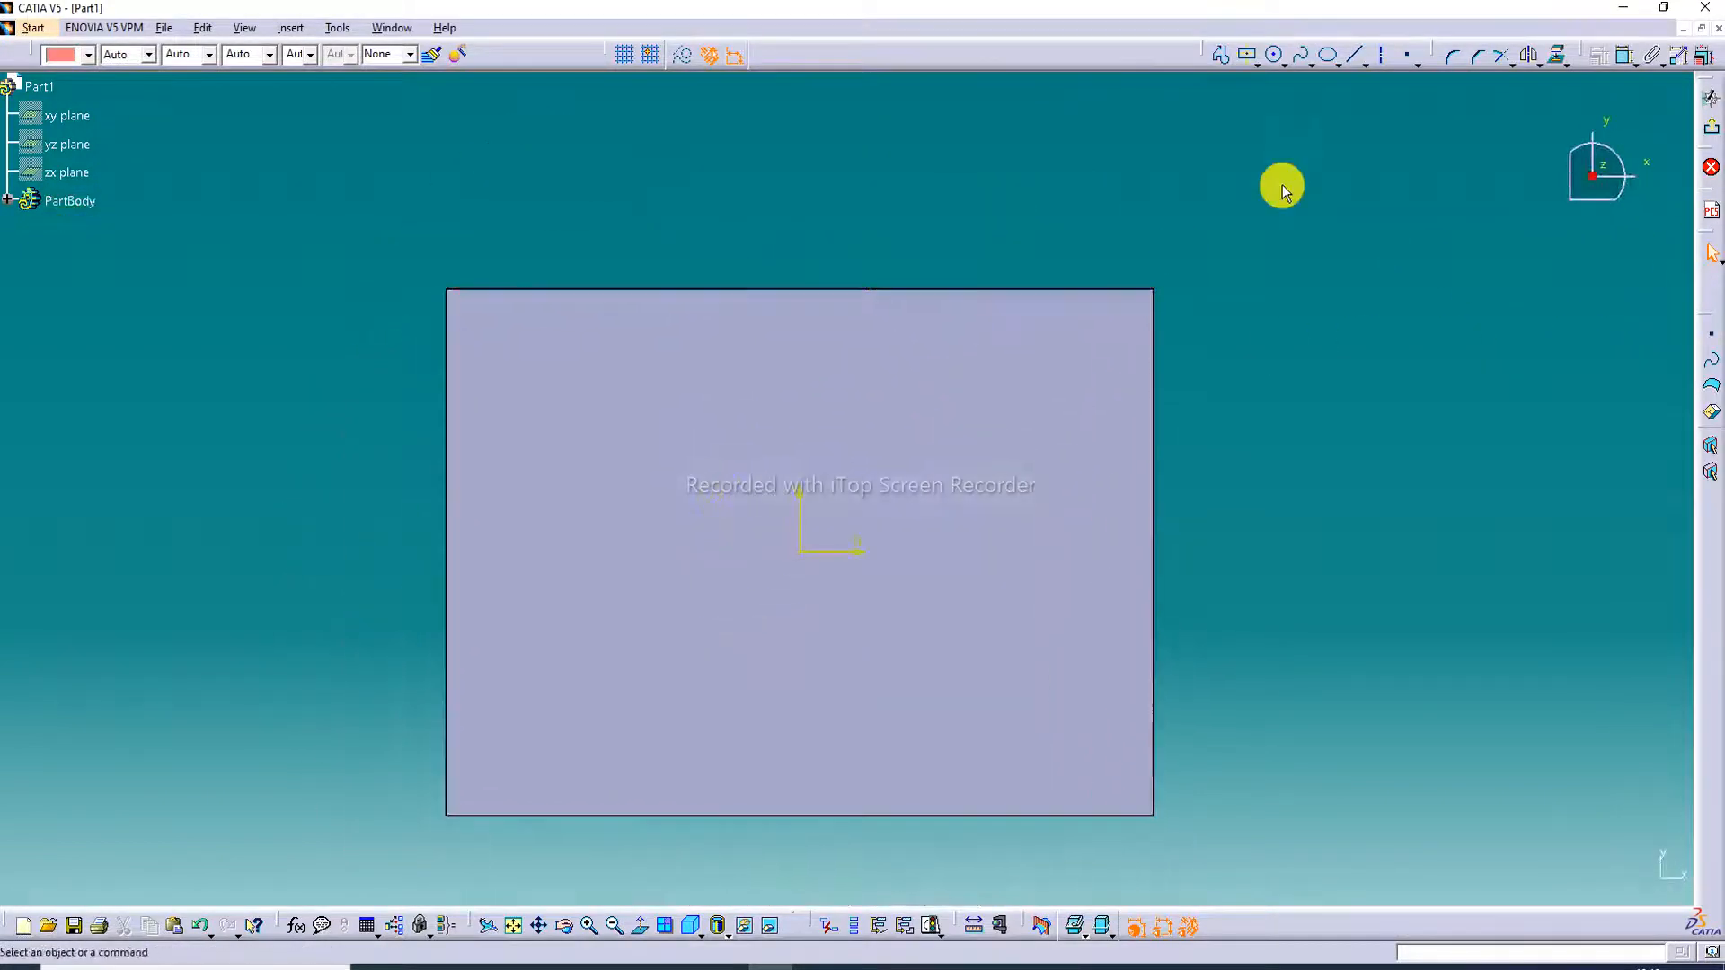
click(1271, 56)
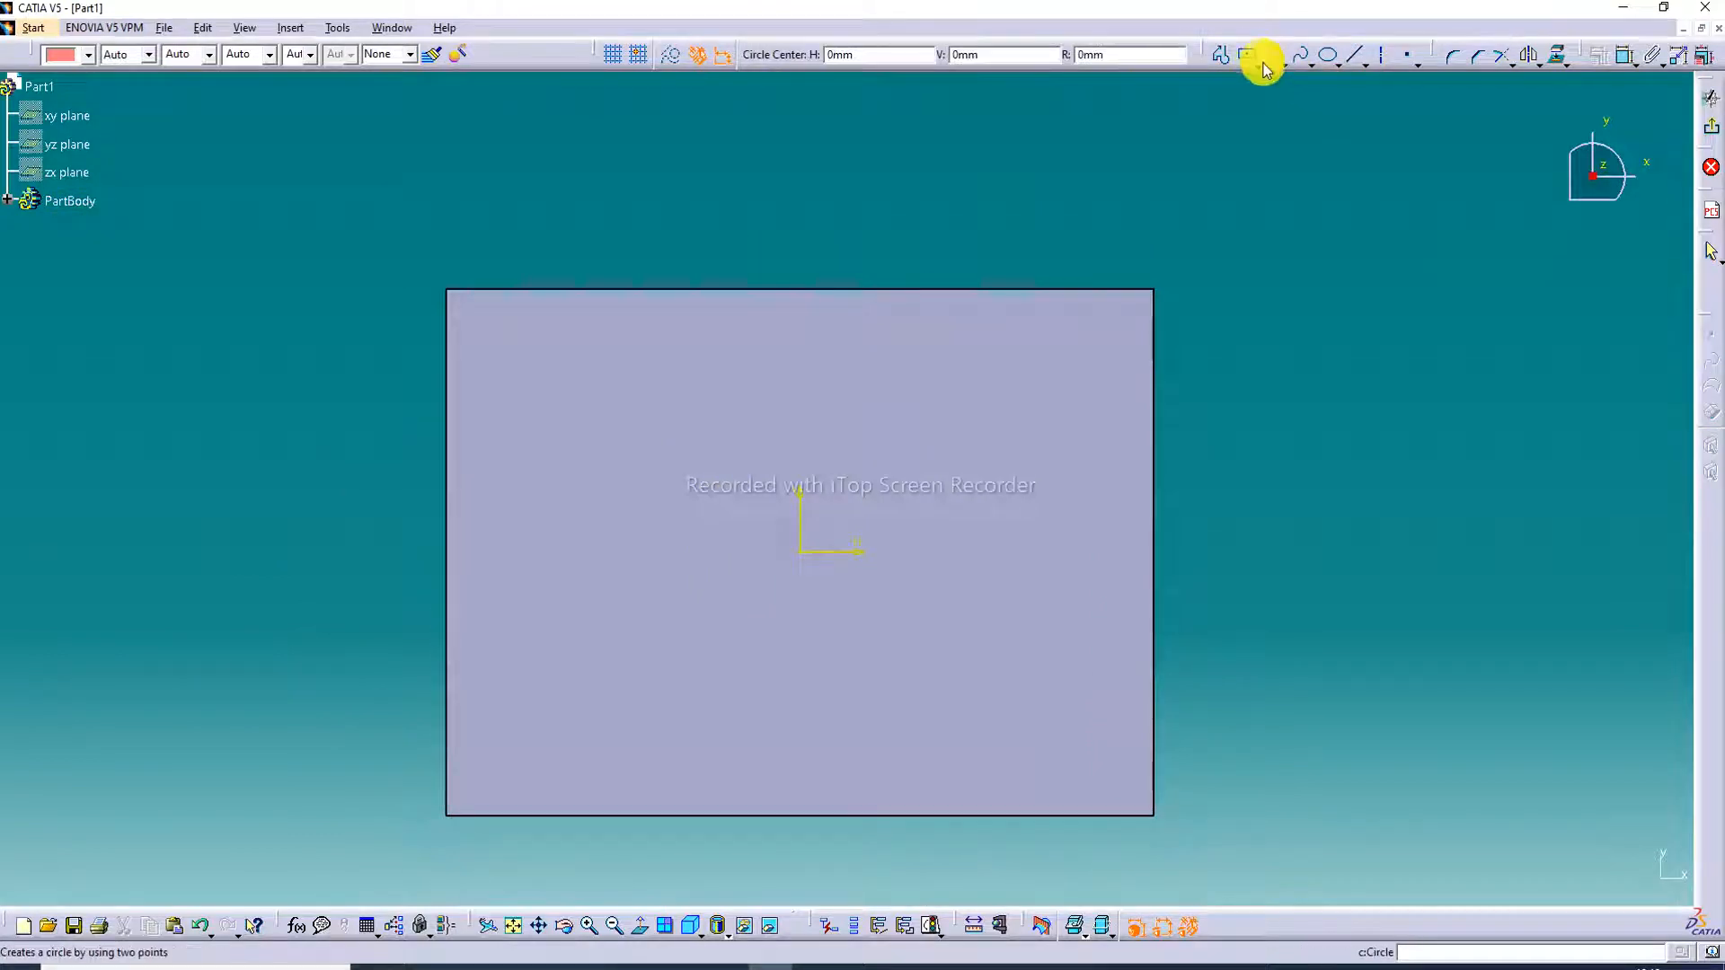
click(1260, 60)
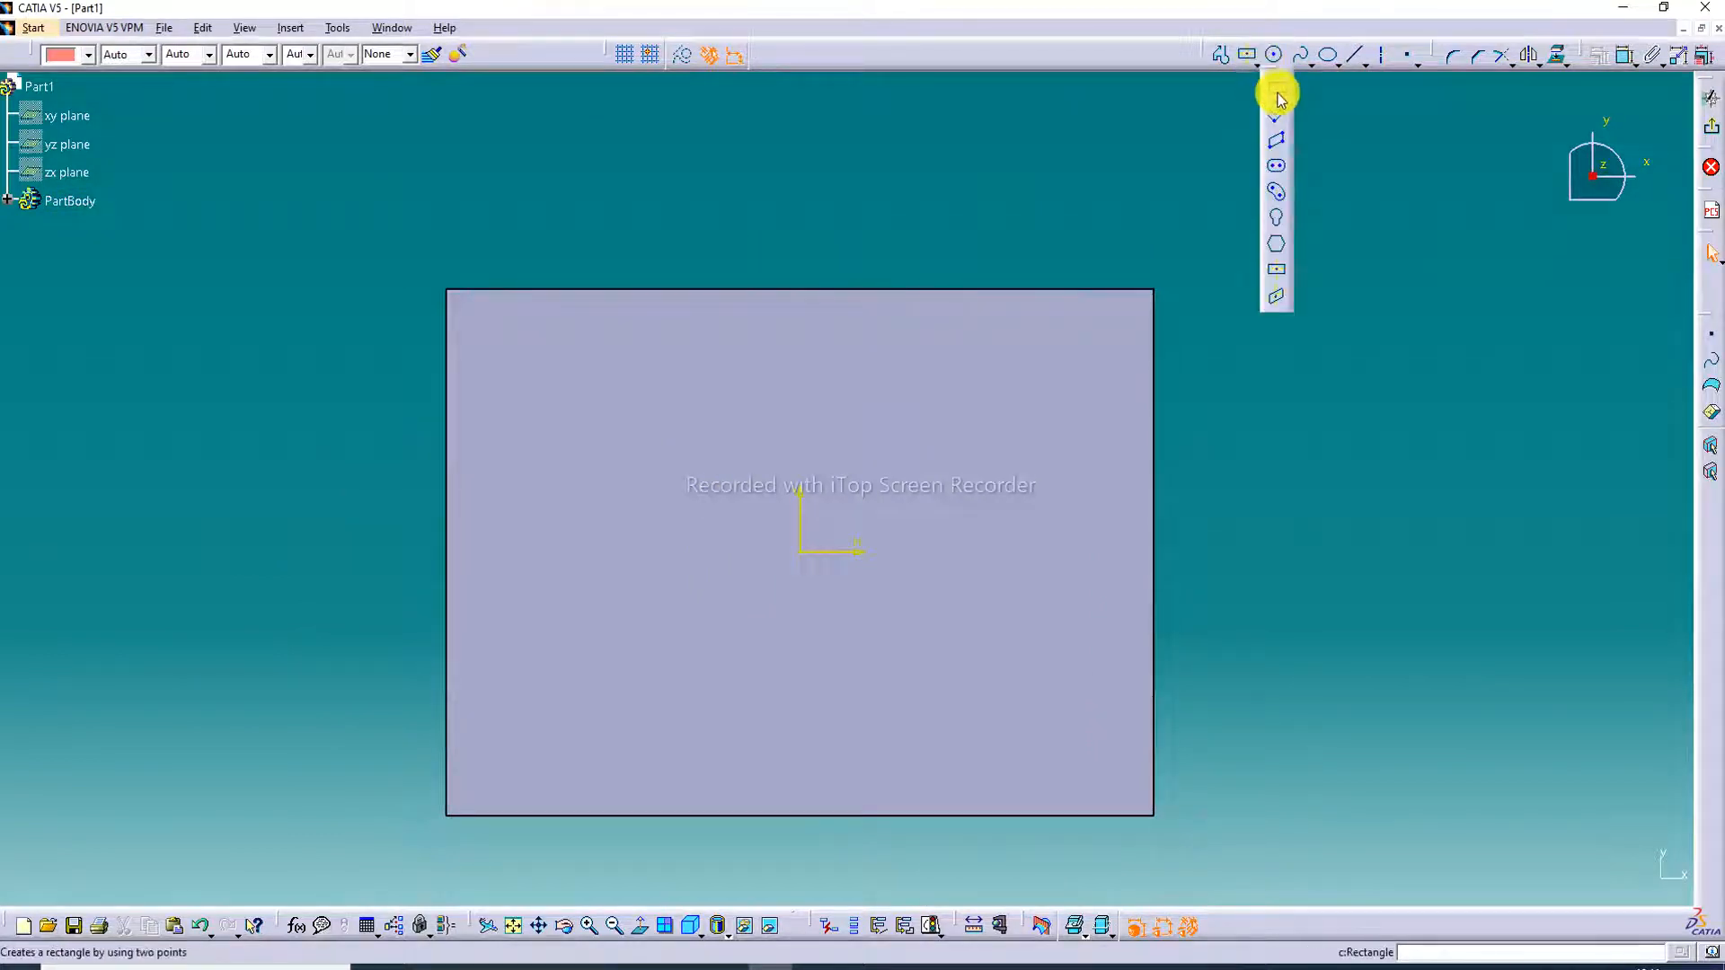
click(1275, 87)
click(523, 404)
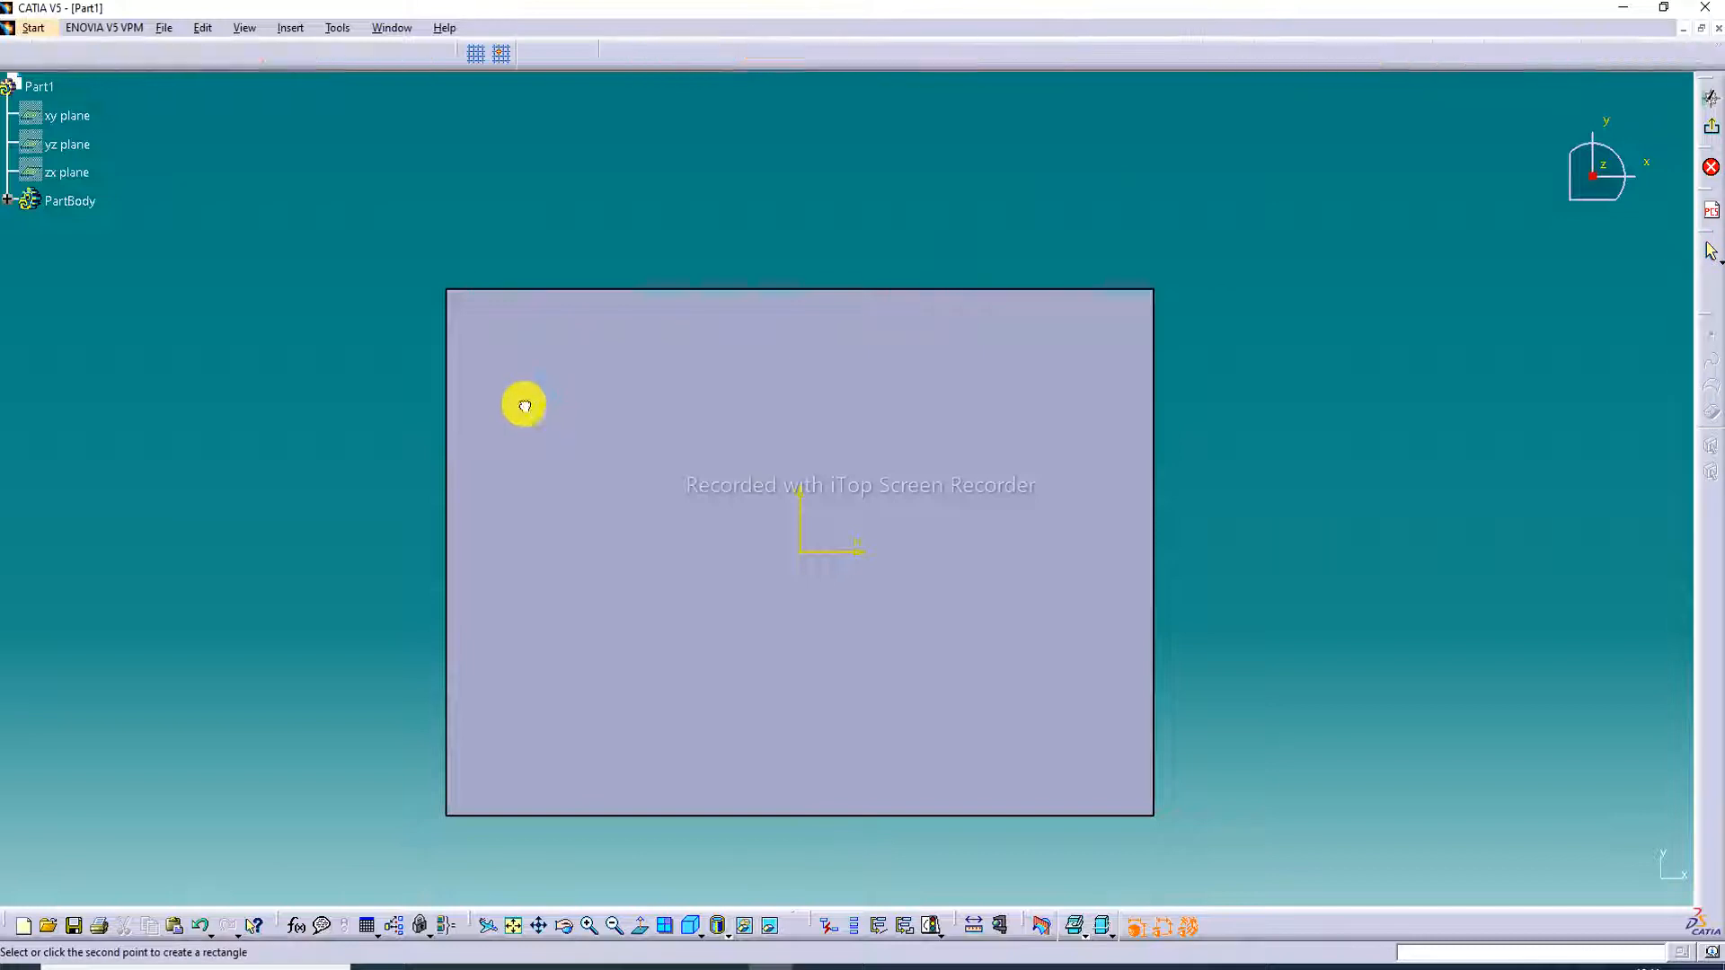
click(840, 723)
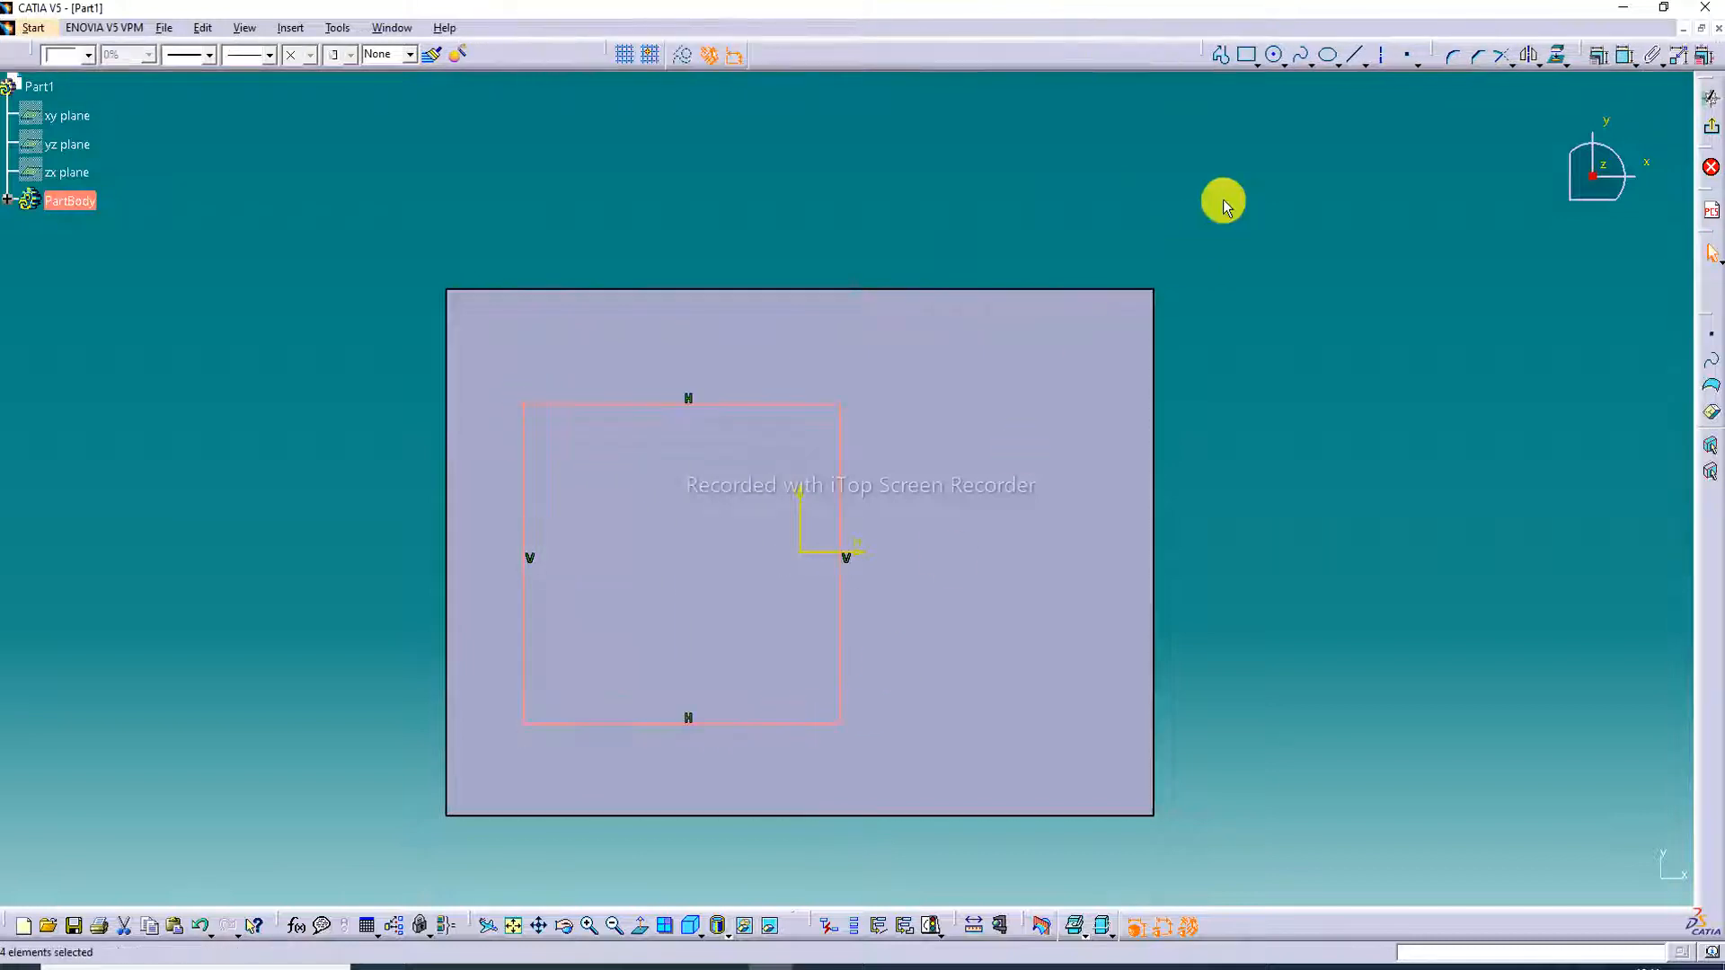
Draw a circle beside the rectangle, shifting its centre to about 38 mm from the block's right edge
click(1274, 55)
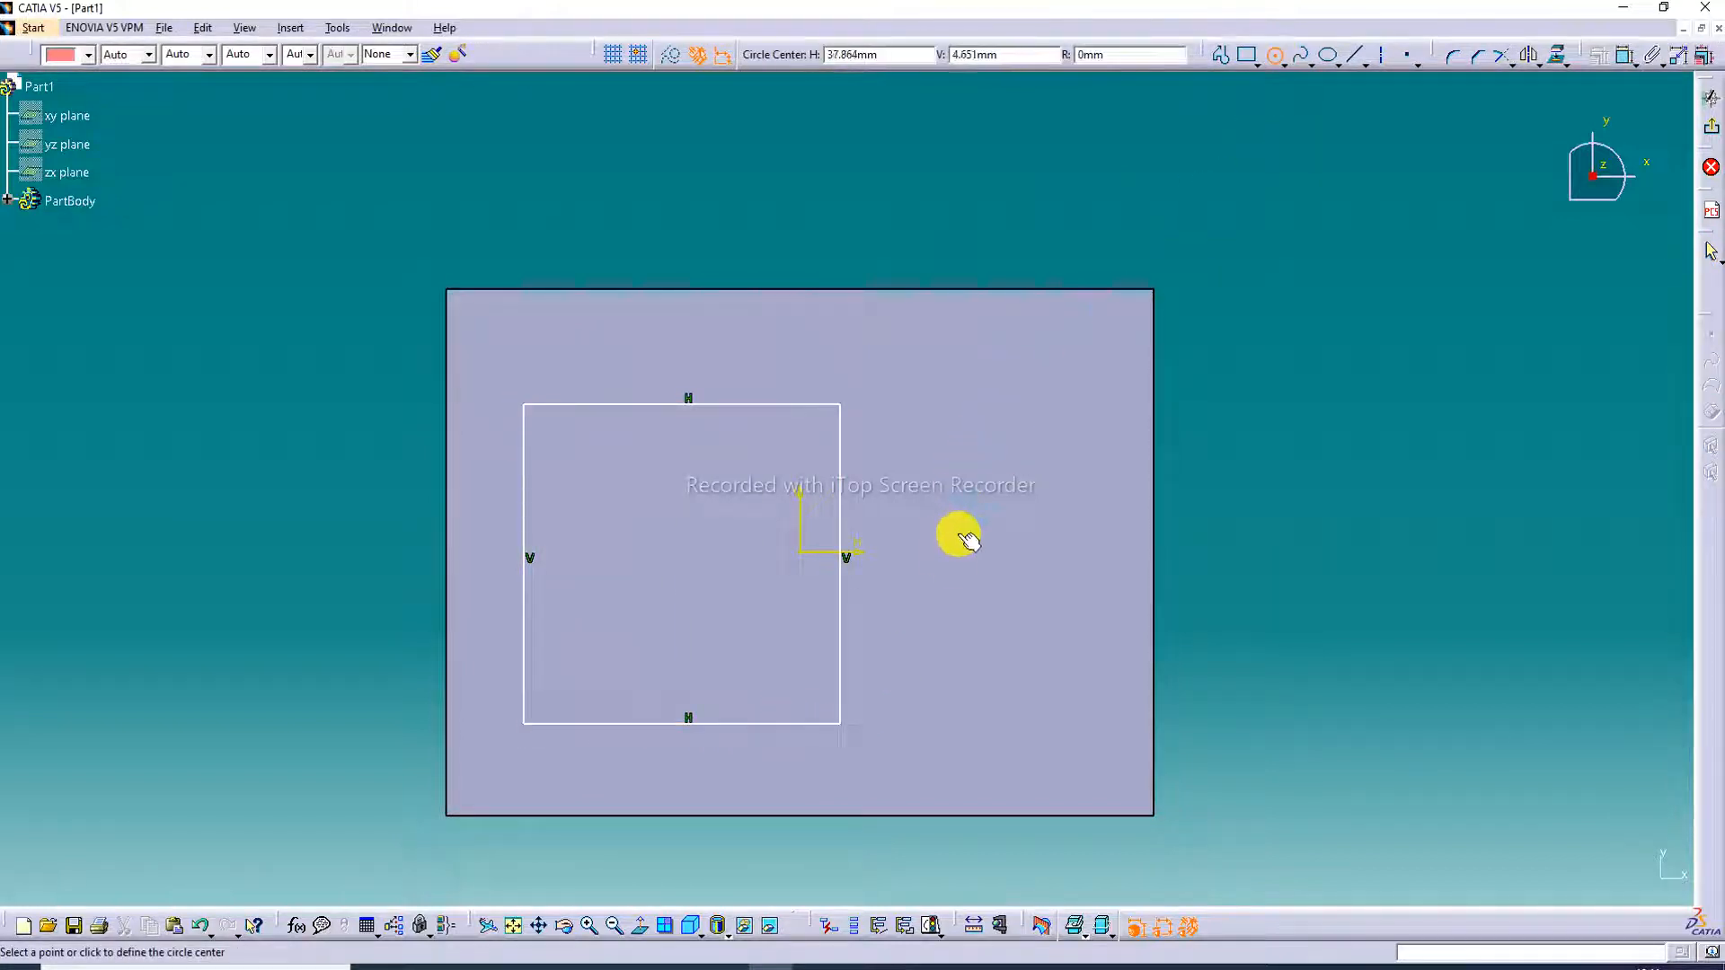
click(990, 548)
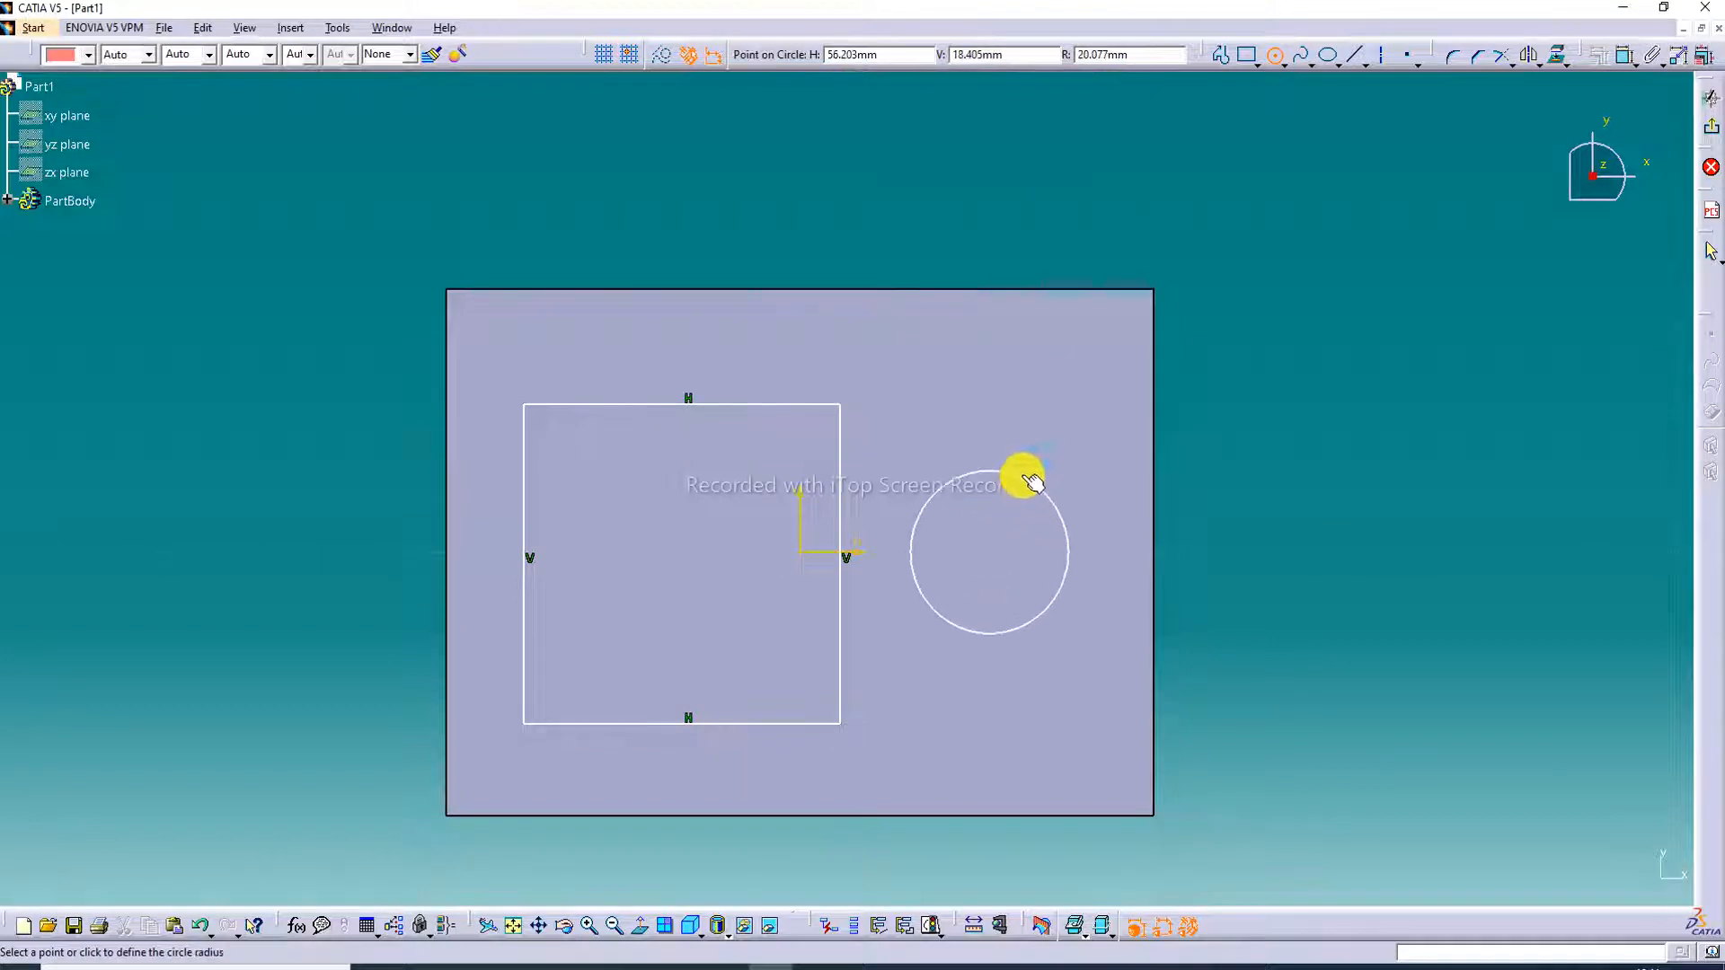
click(1035, 429)
click(1277, 661)
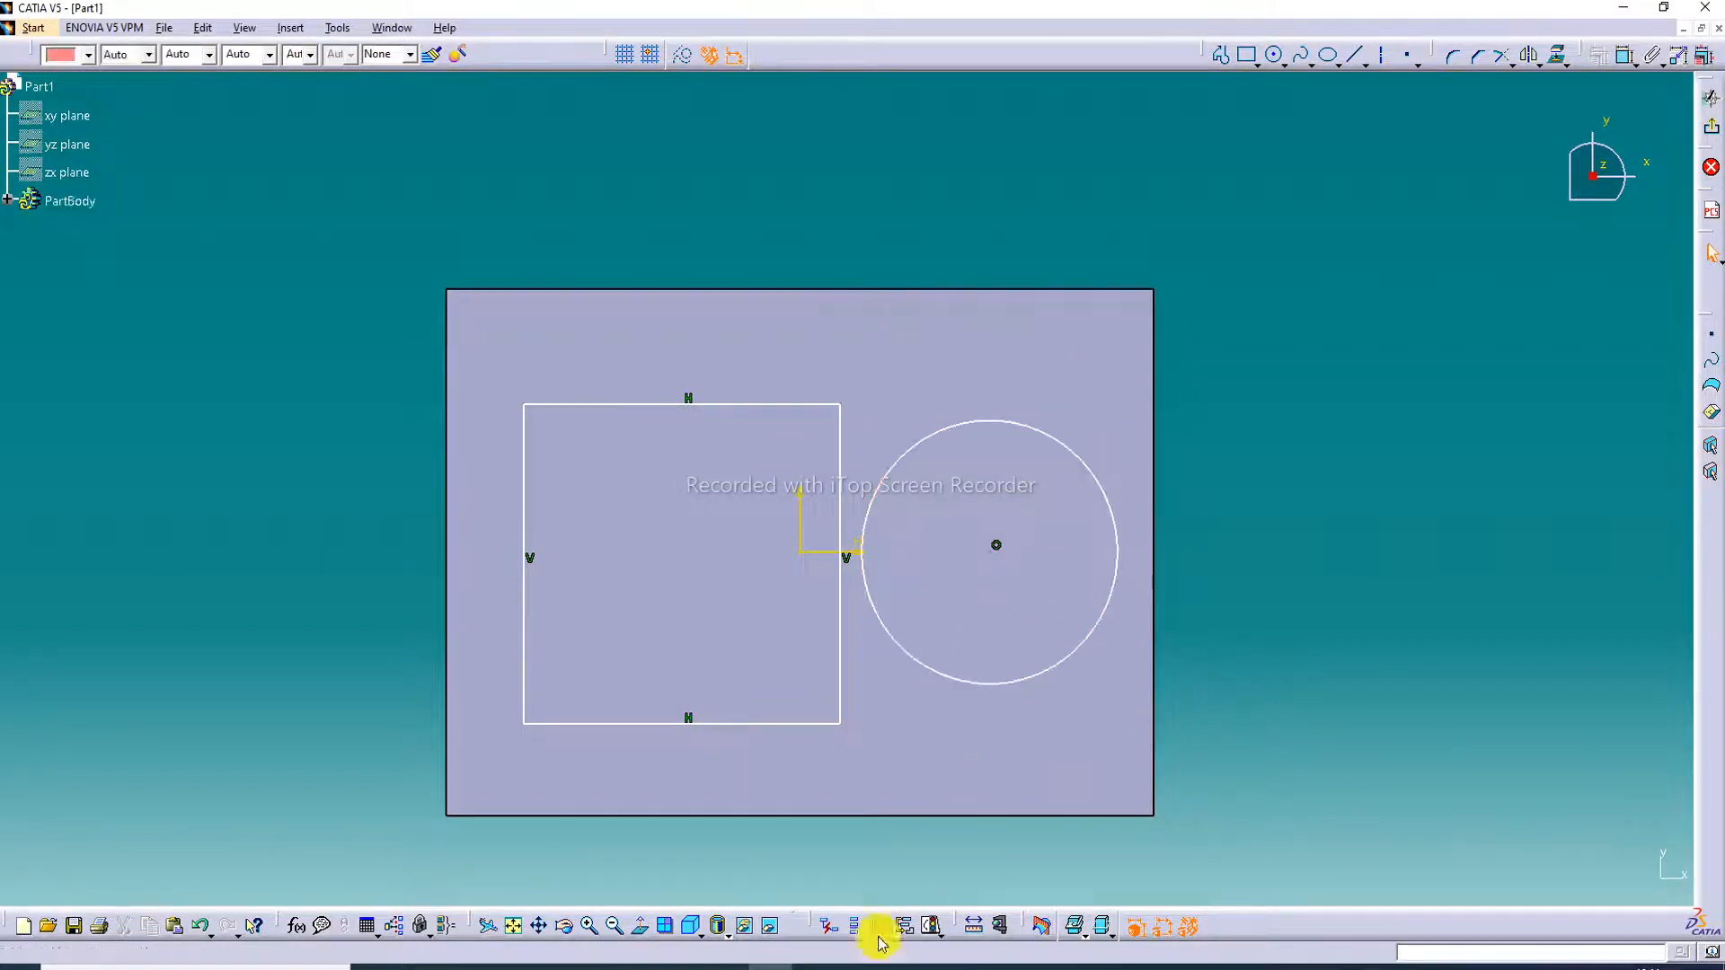
click(728, 969)
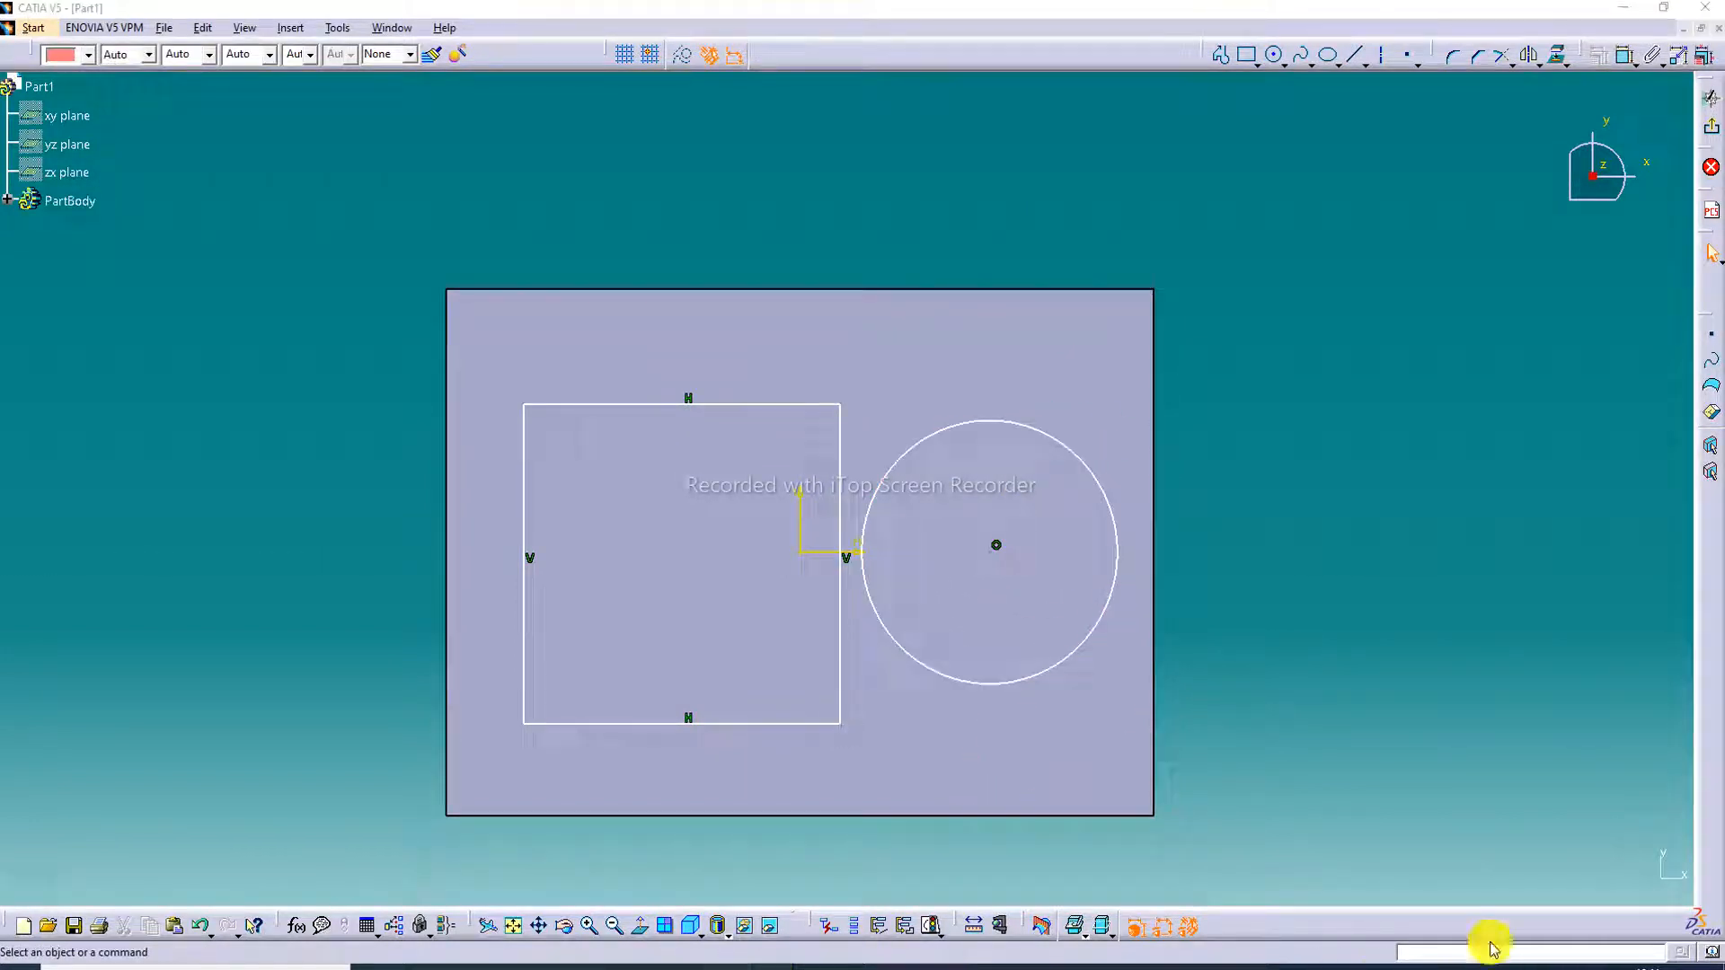
click(1678, 941)
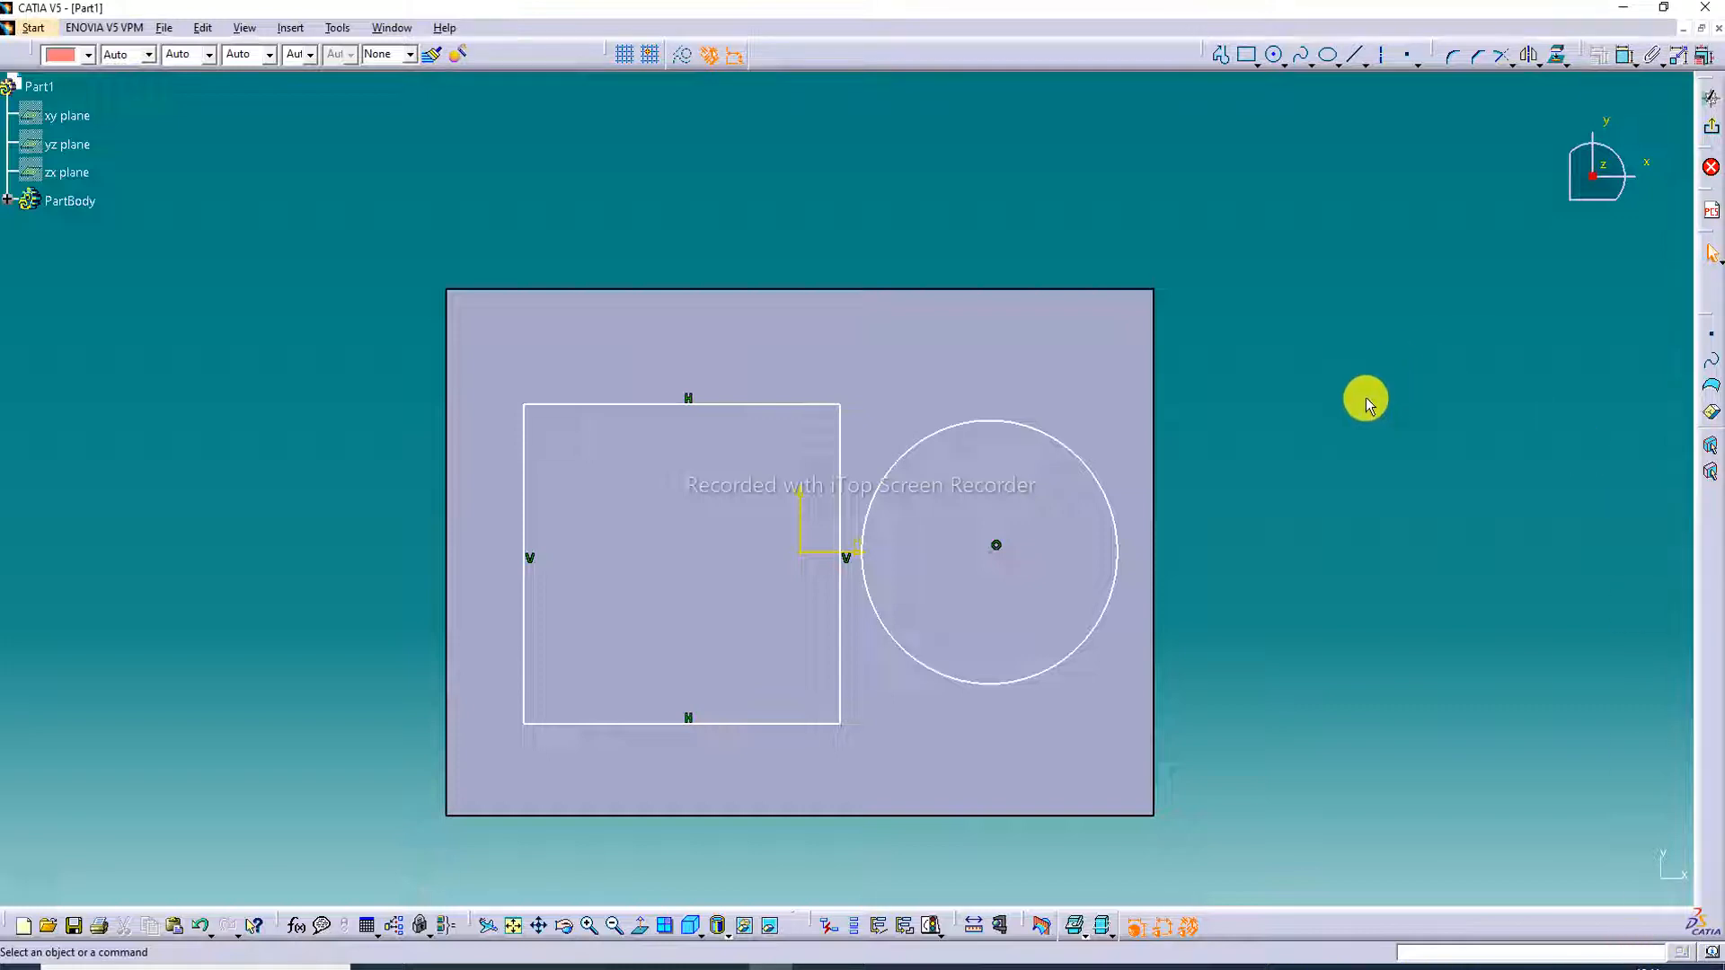
click(990, 552)
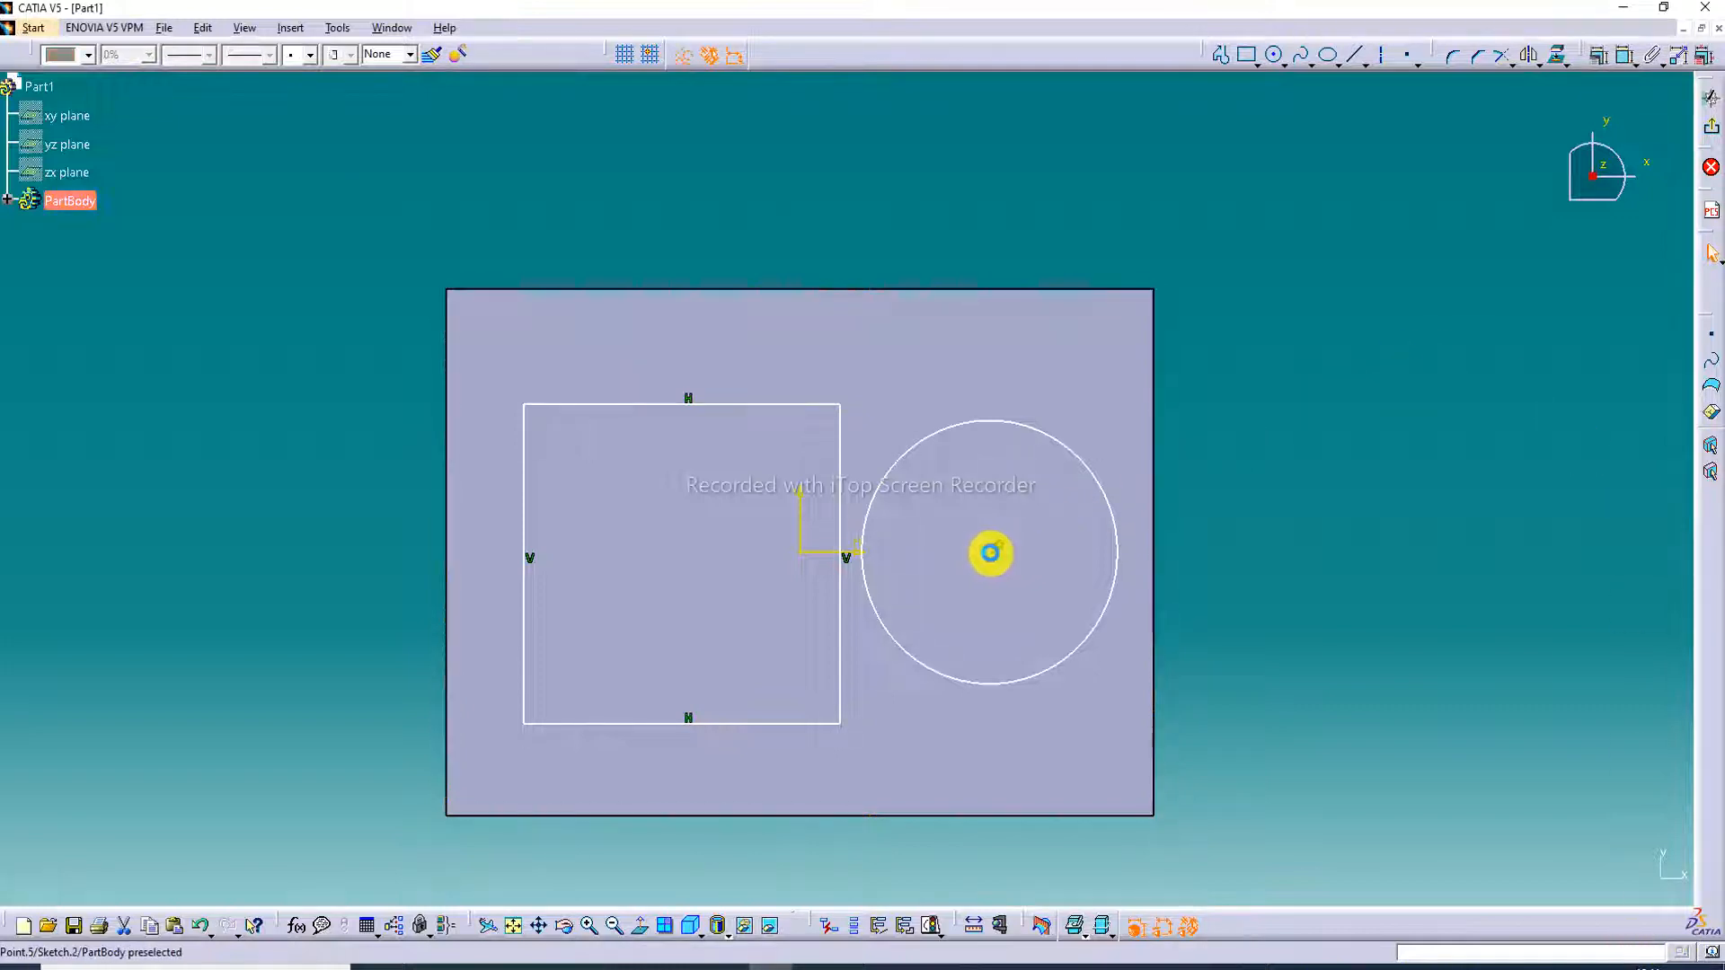
drag(991, 553, 1009, 544)
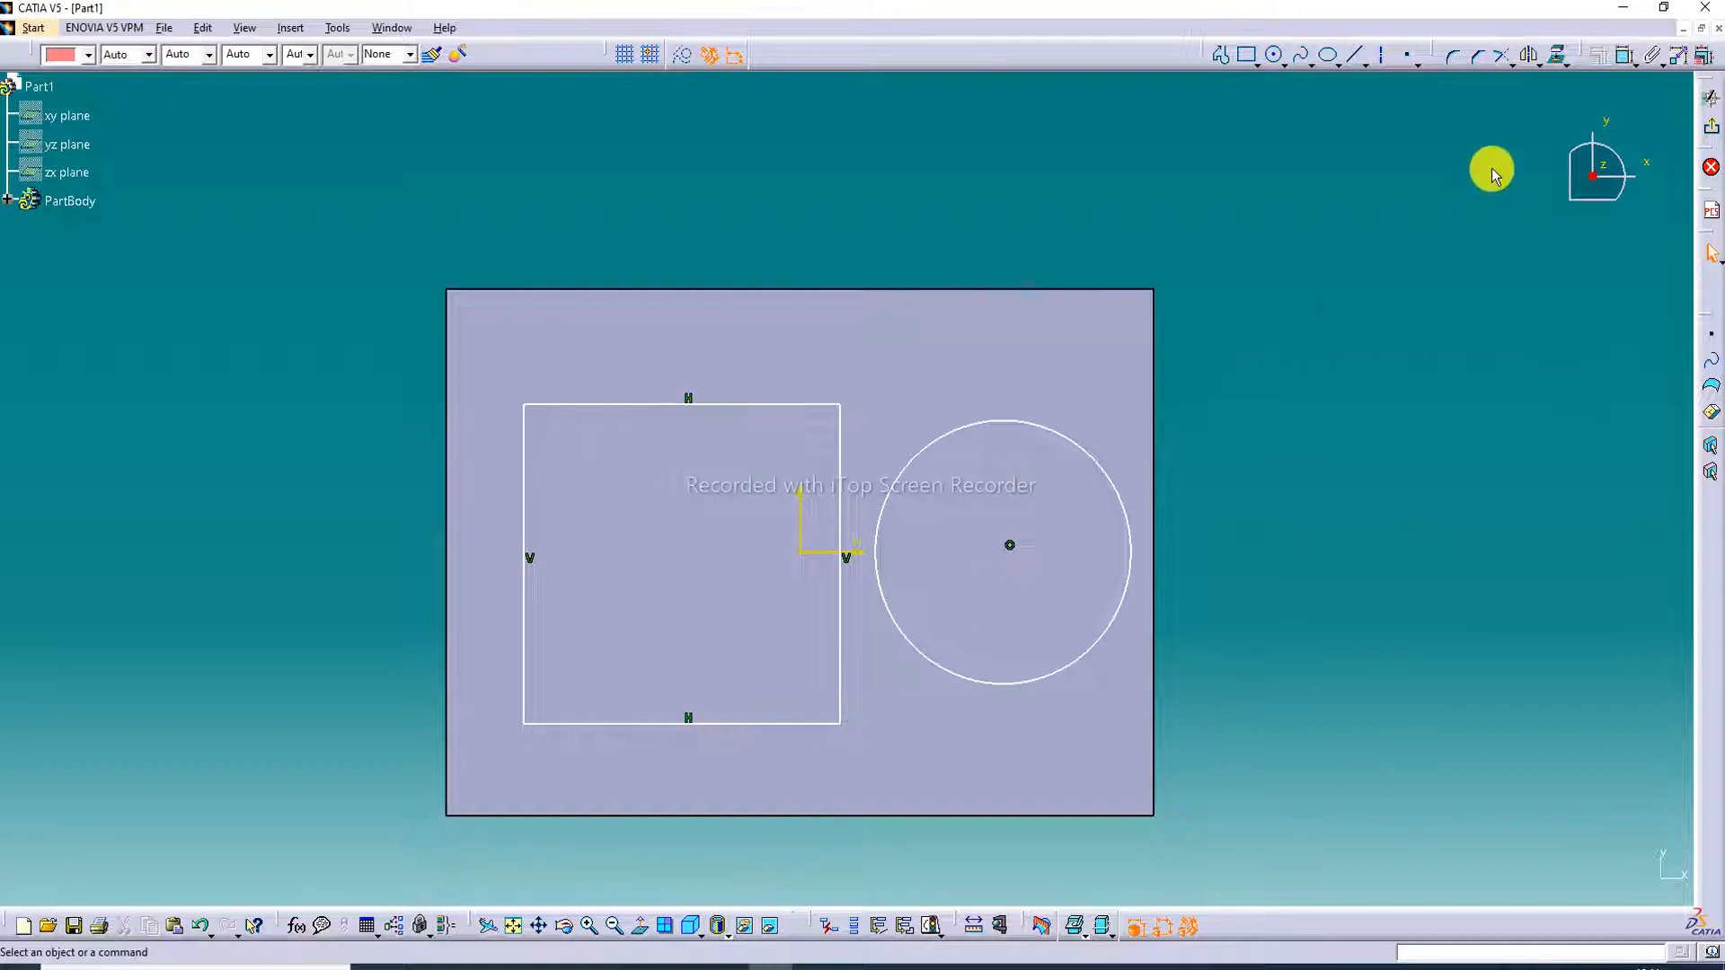
Dimension the rectangle's height and its distance from the block's left edge
click(1622, 56)
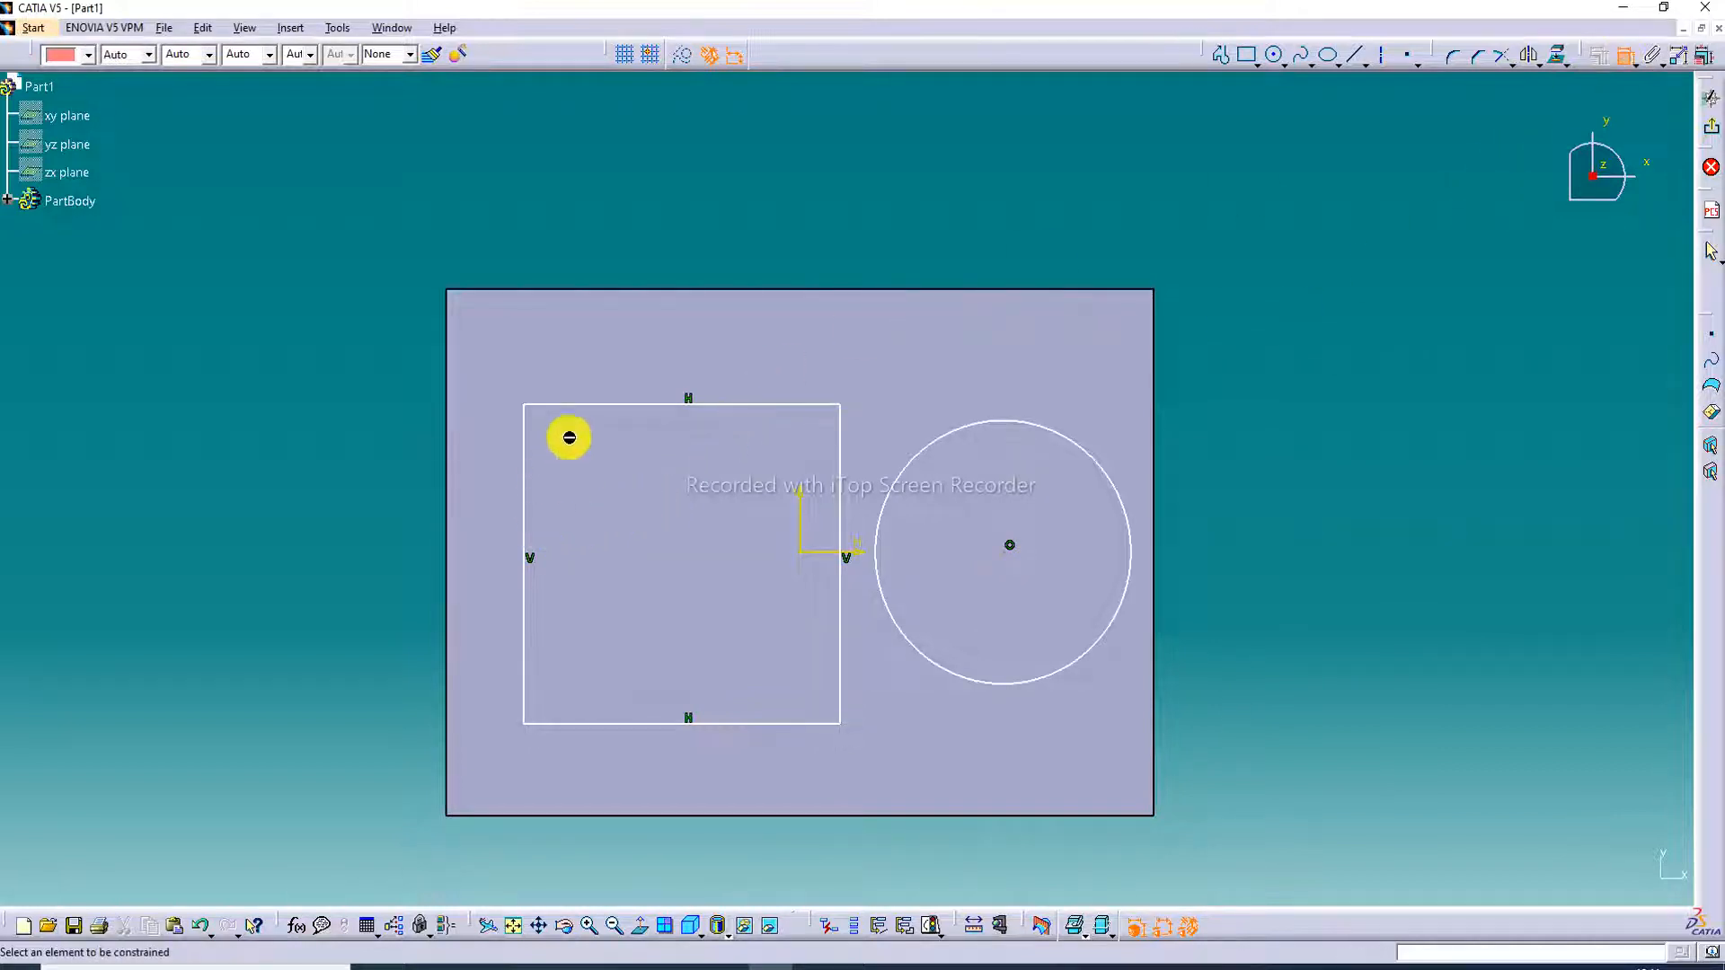
click(528, 493)
click(339, 539)
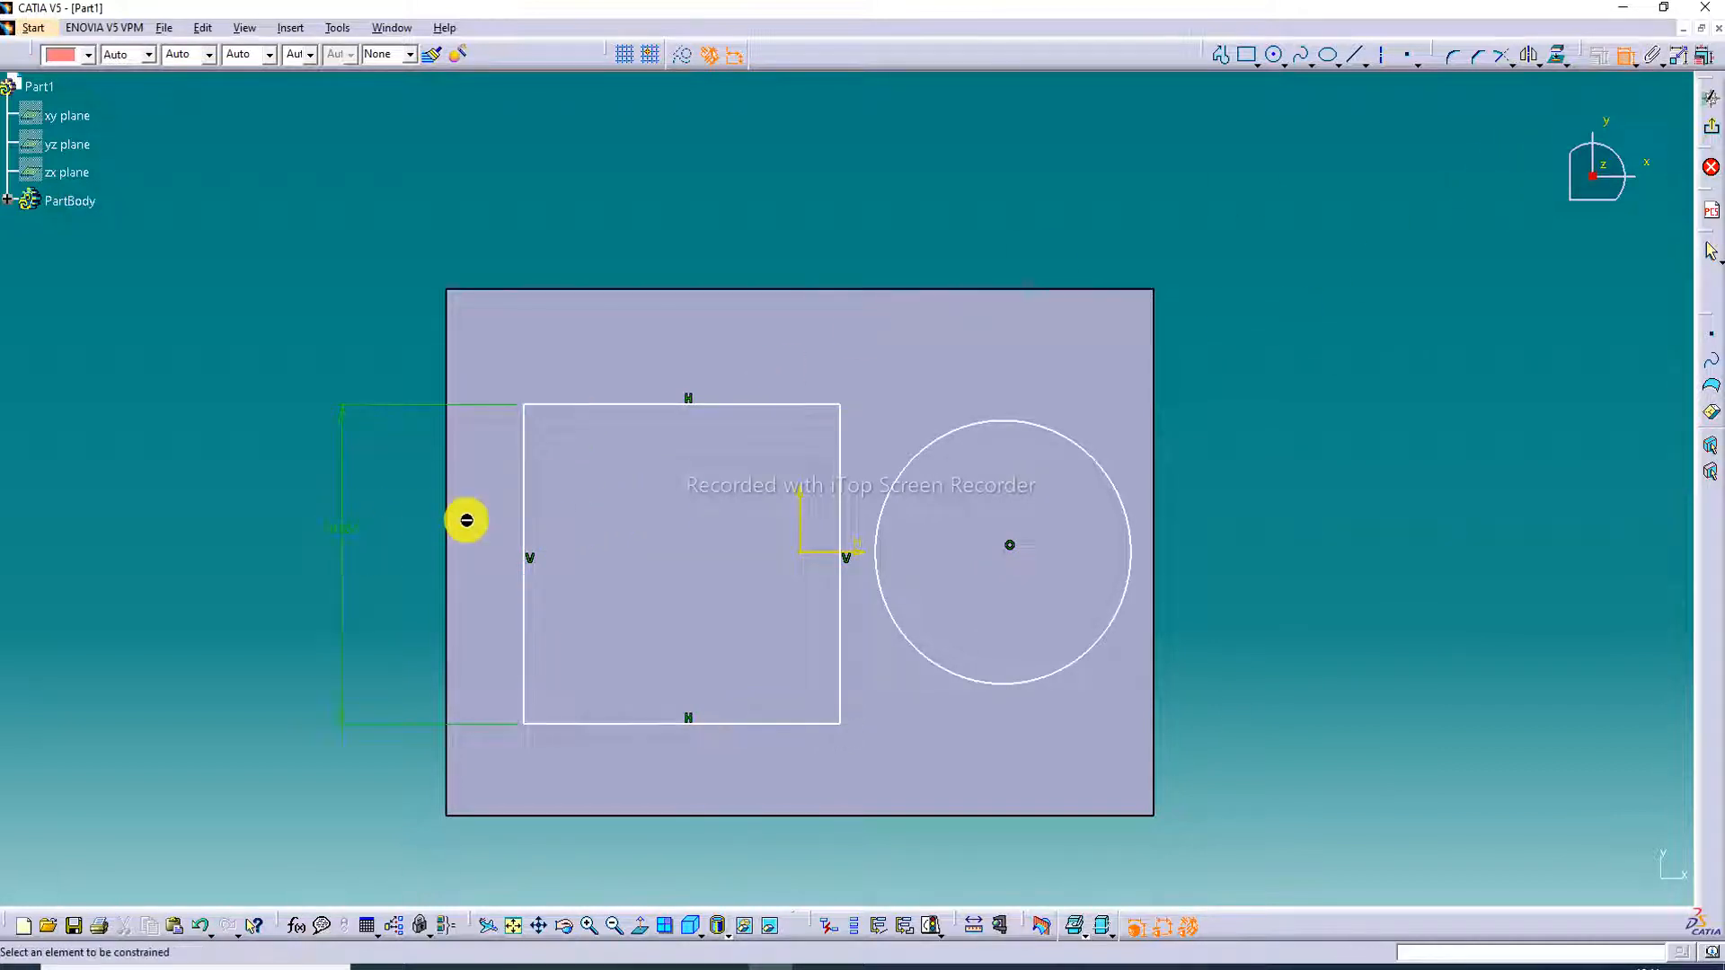
click(524, 508)
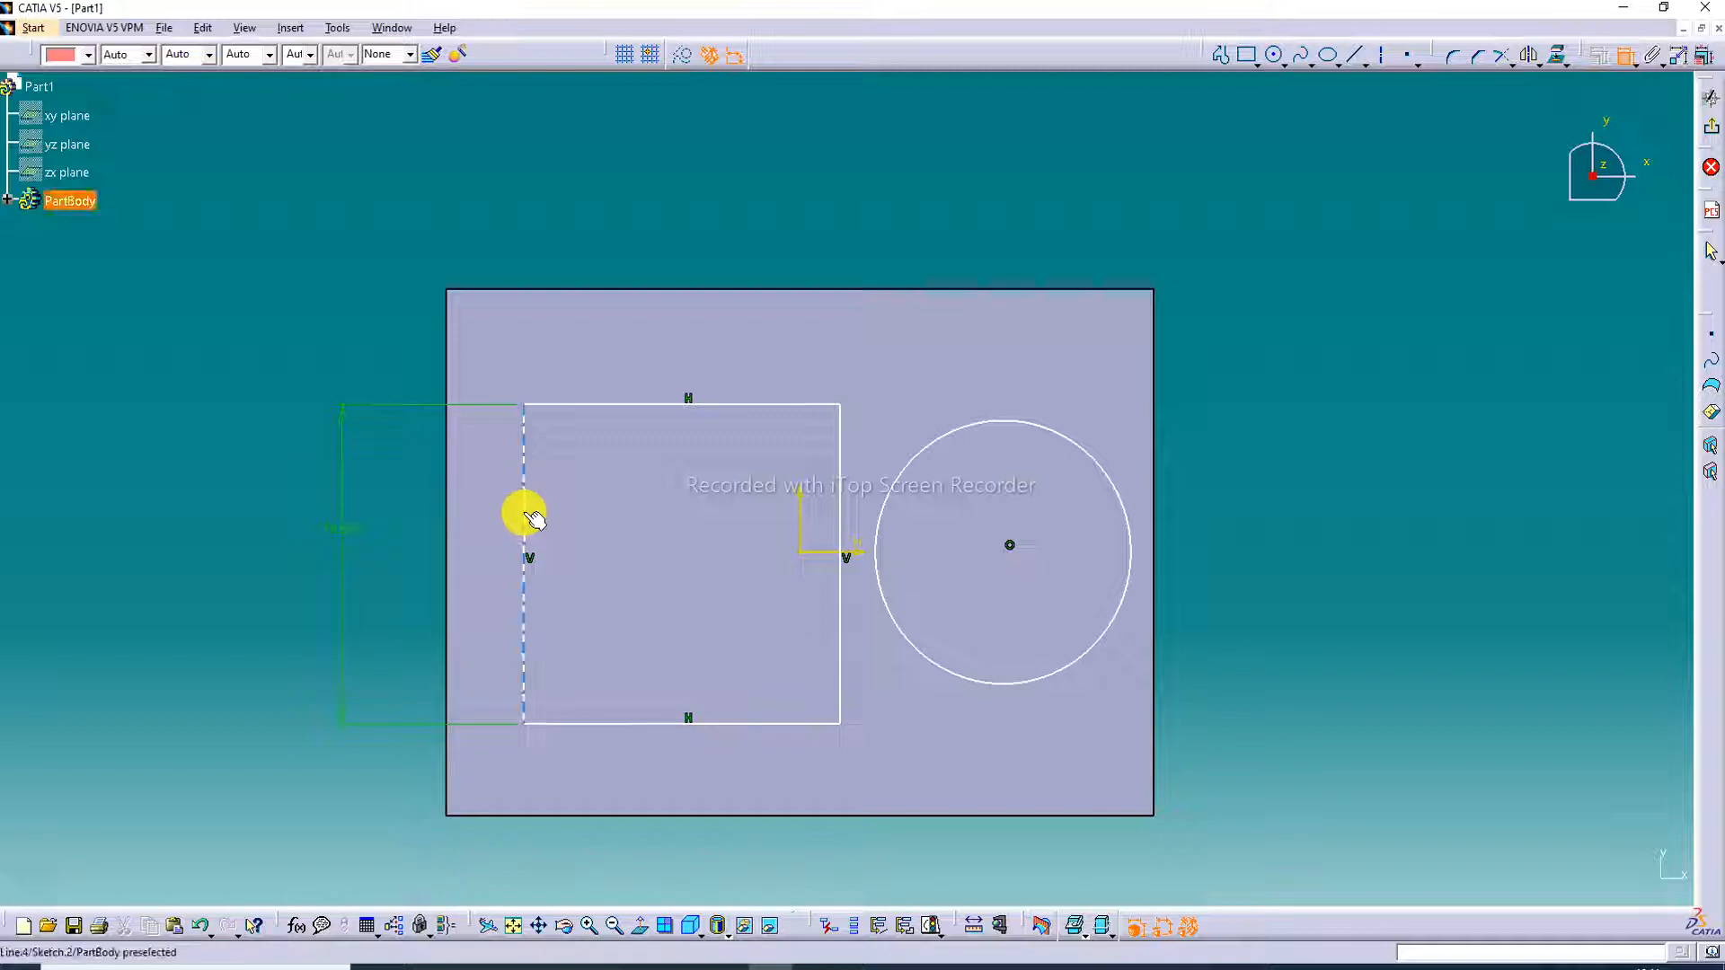
click(446, 537)
click(485, 532)
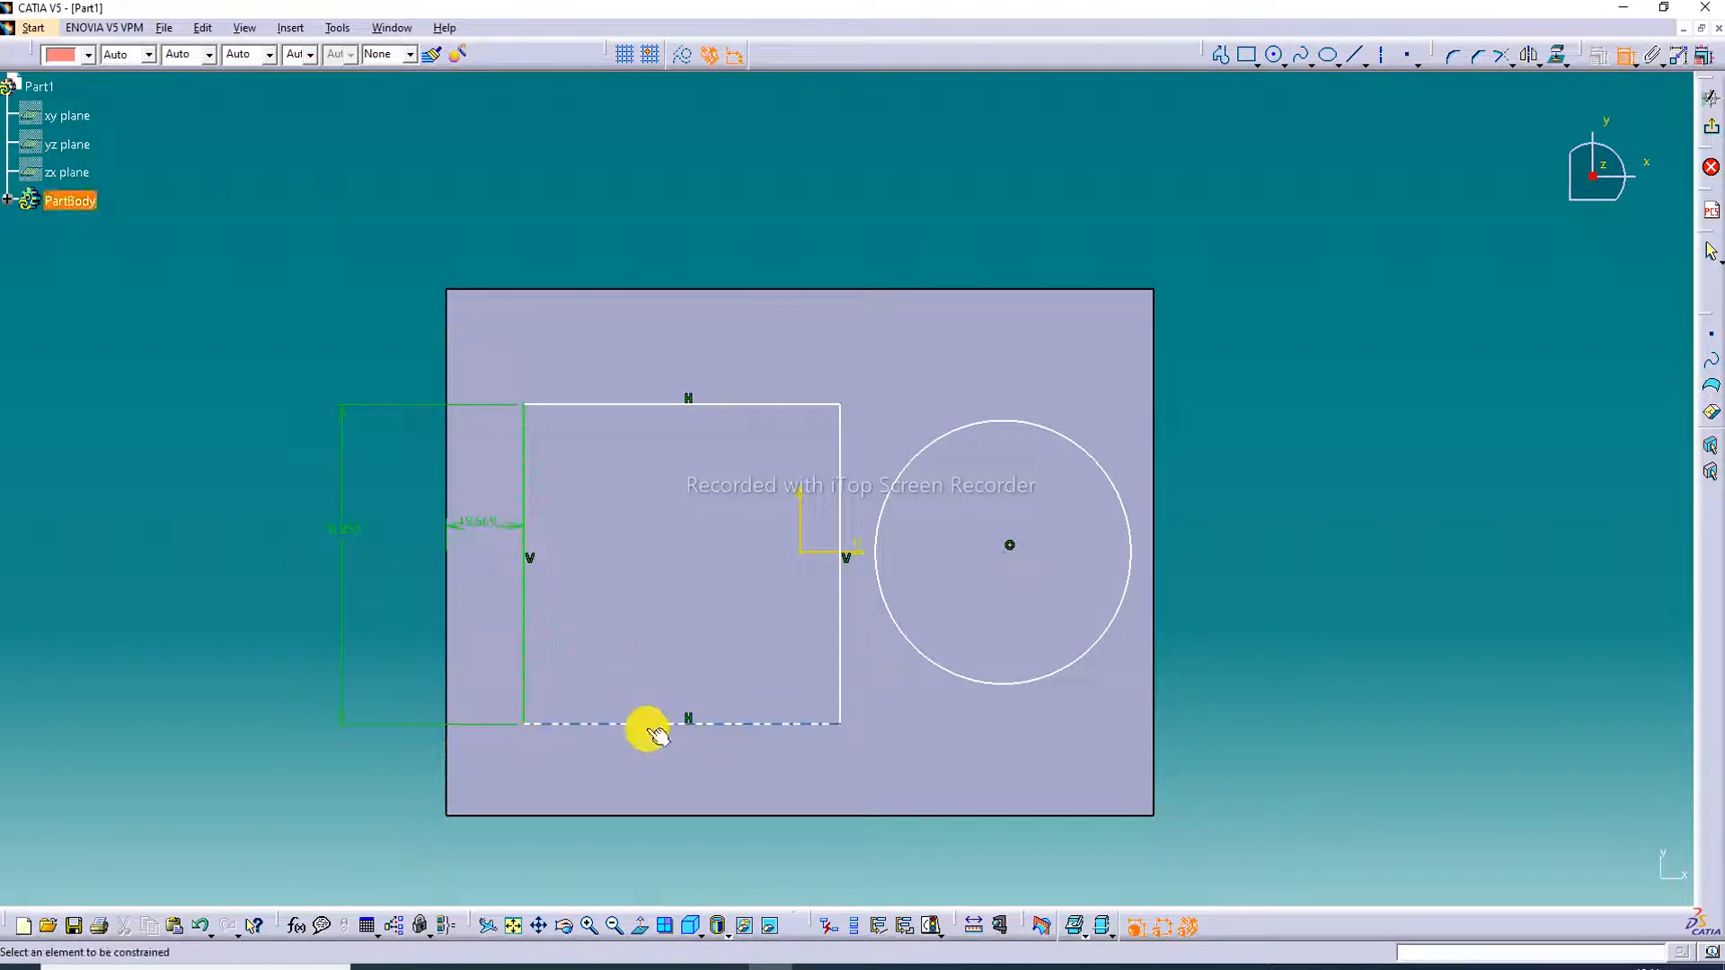
Dimension the rectangle's width and its distance from the block's lower edge
click(652, 724)
click(658, 841)
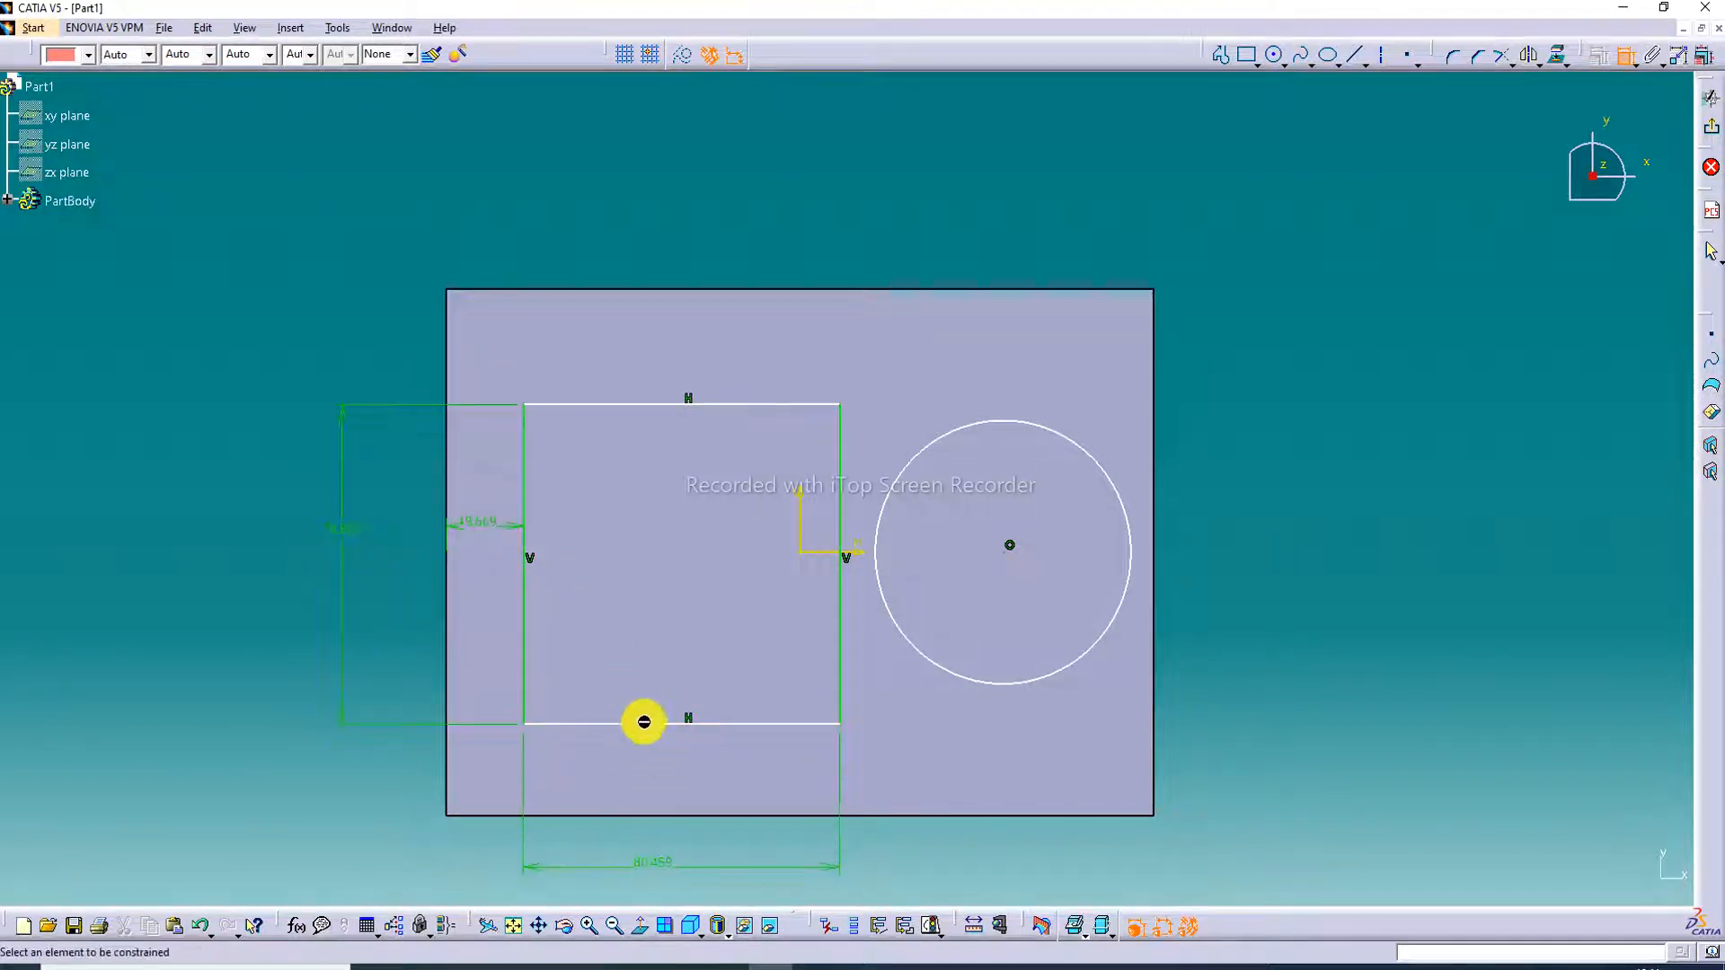
click(643, 724)
click(667, 816)
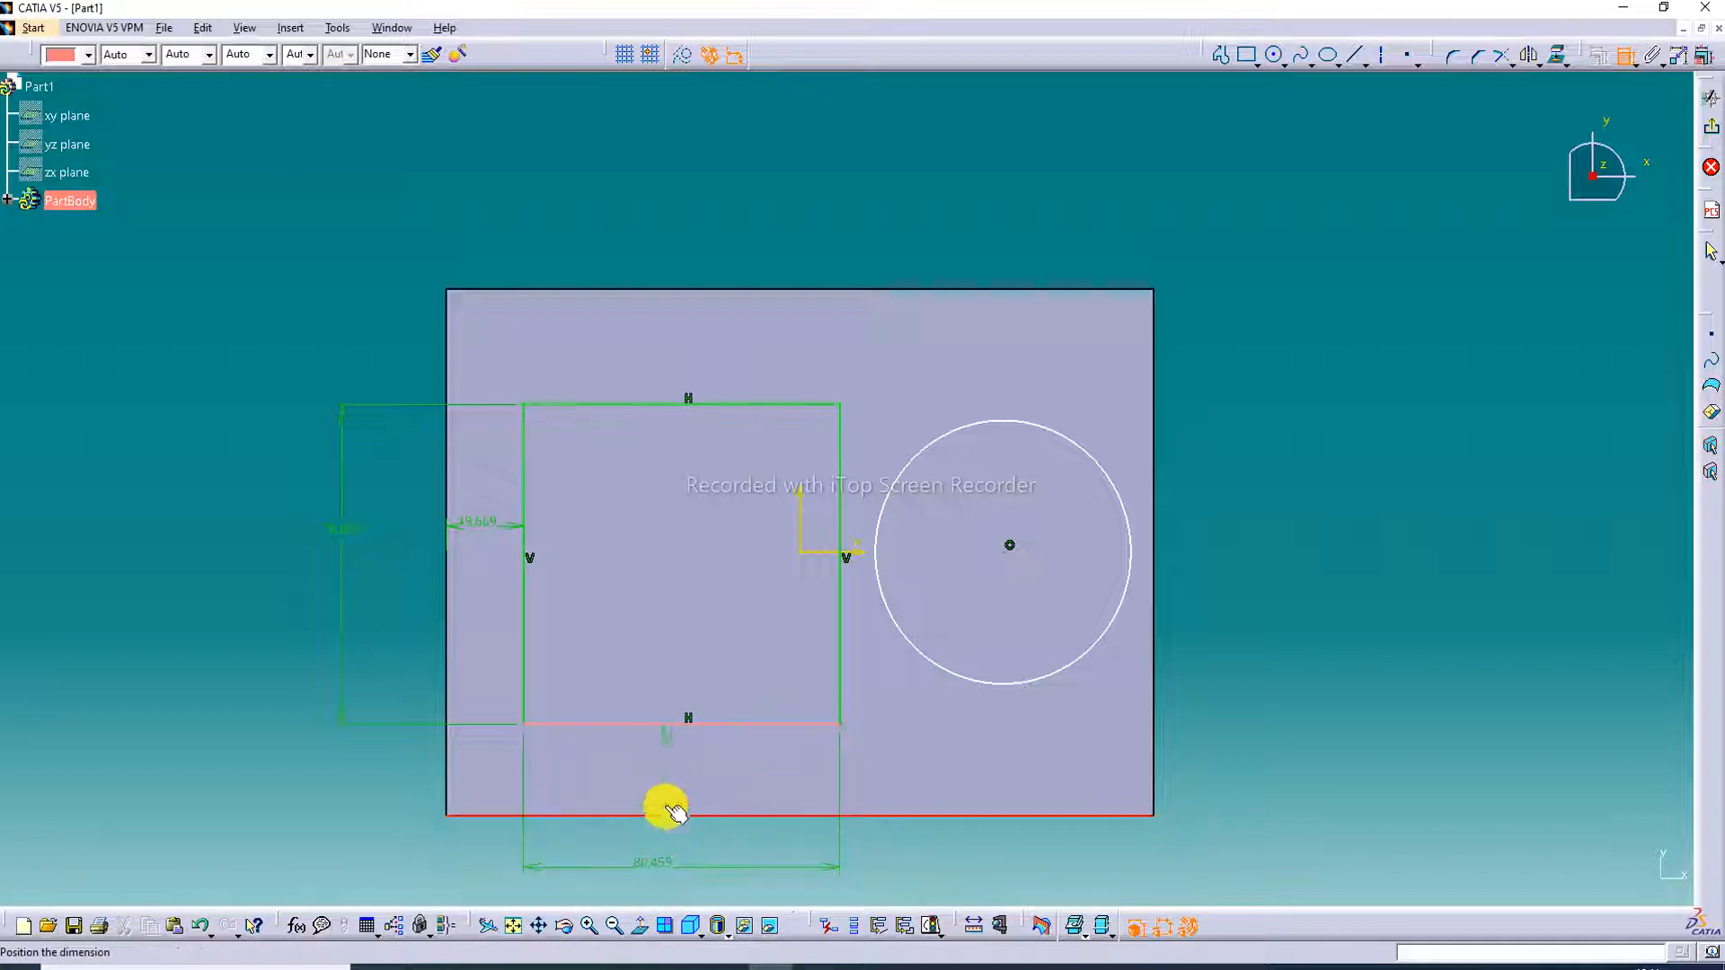
click(674, 785)
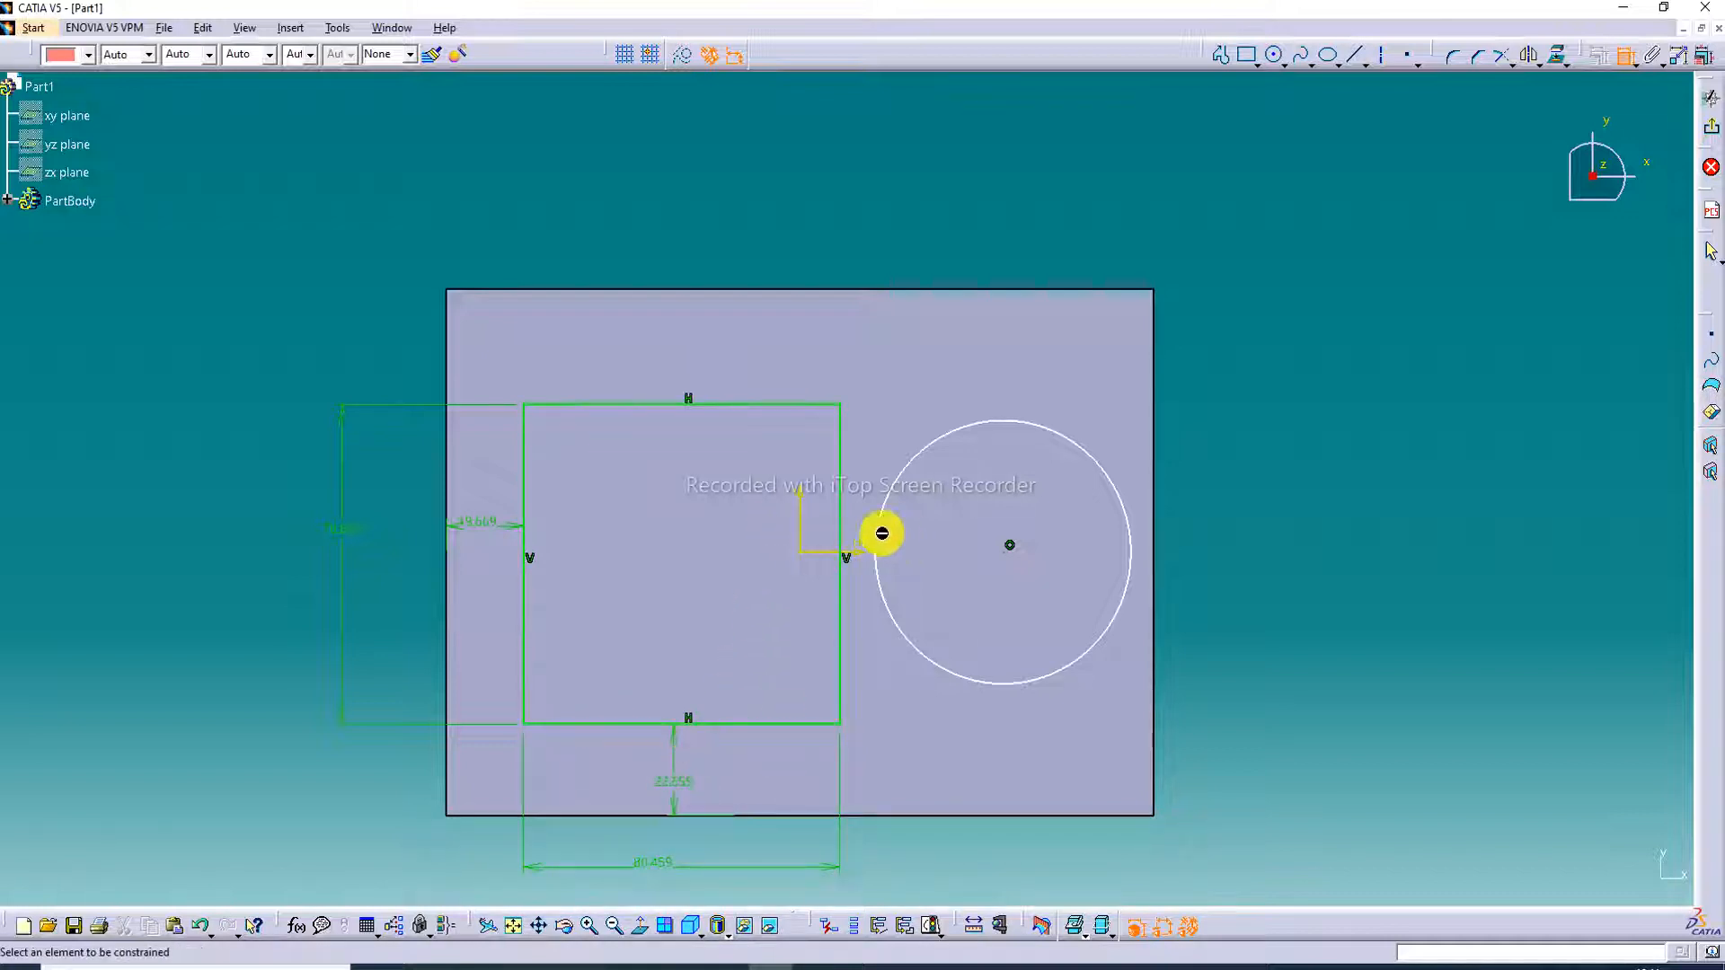
Dimension the horizontal distance from the circle's centre to the block's right edge
click(1012, 555)
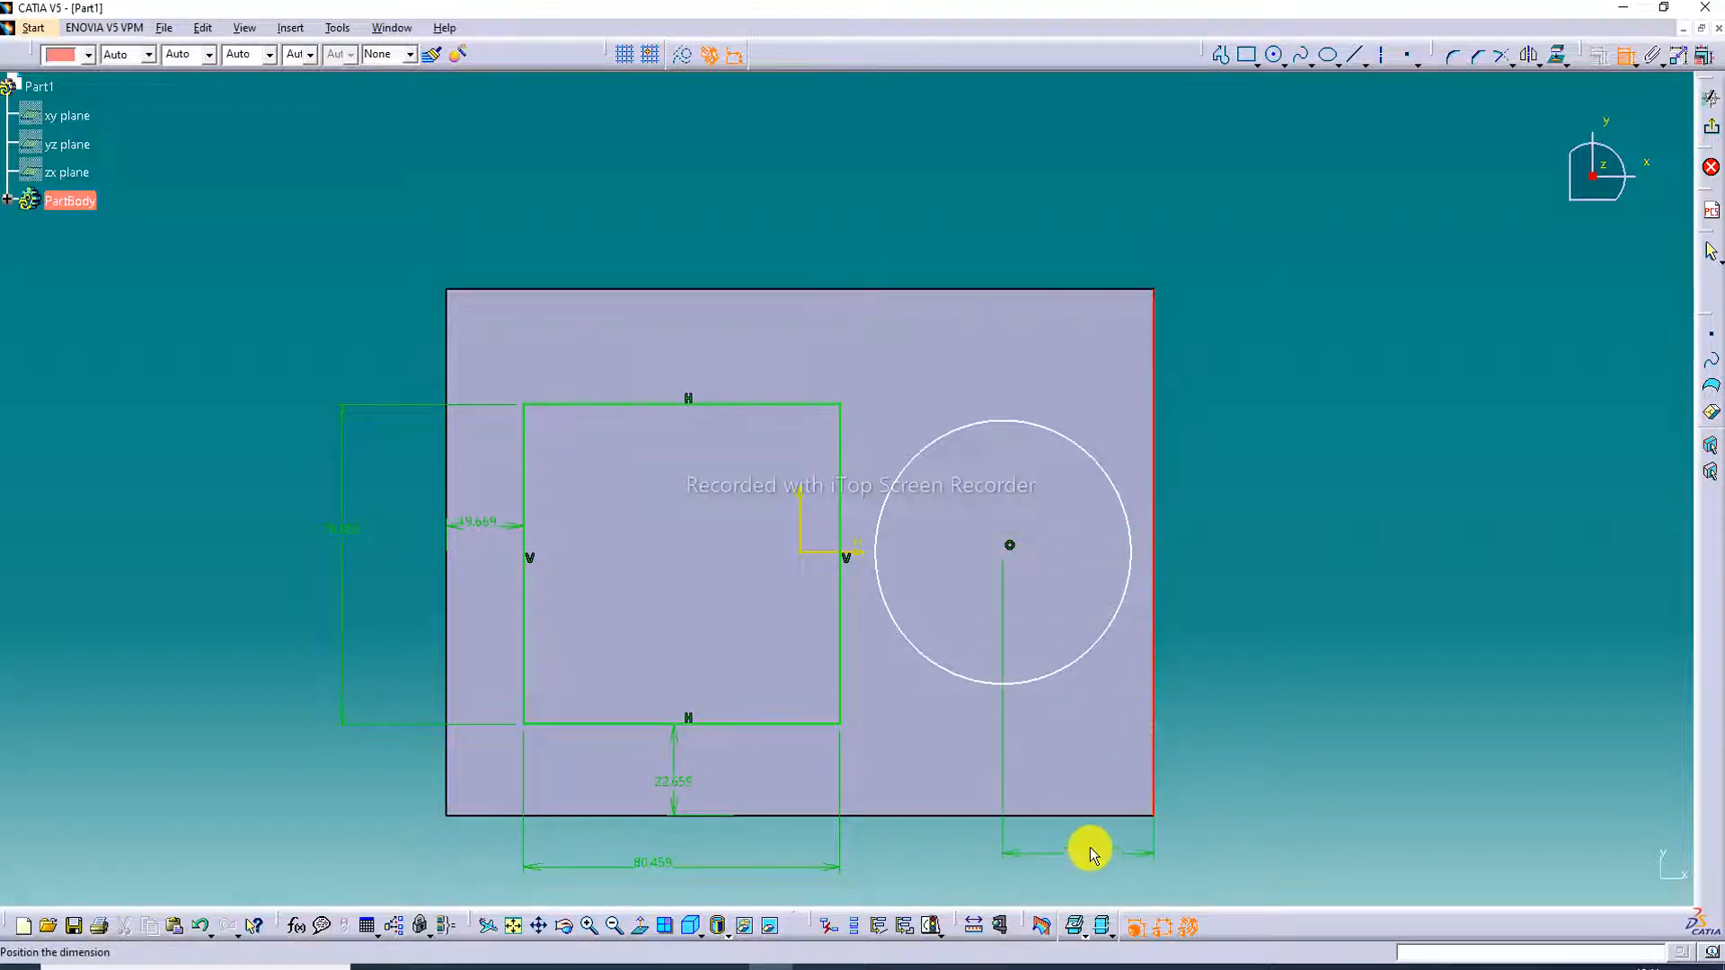
click(1083, 839)
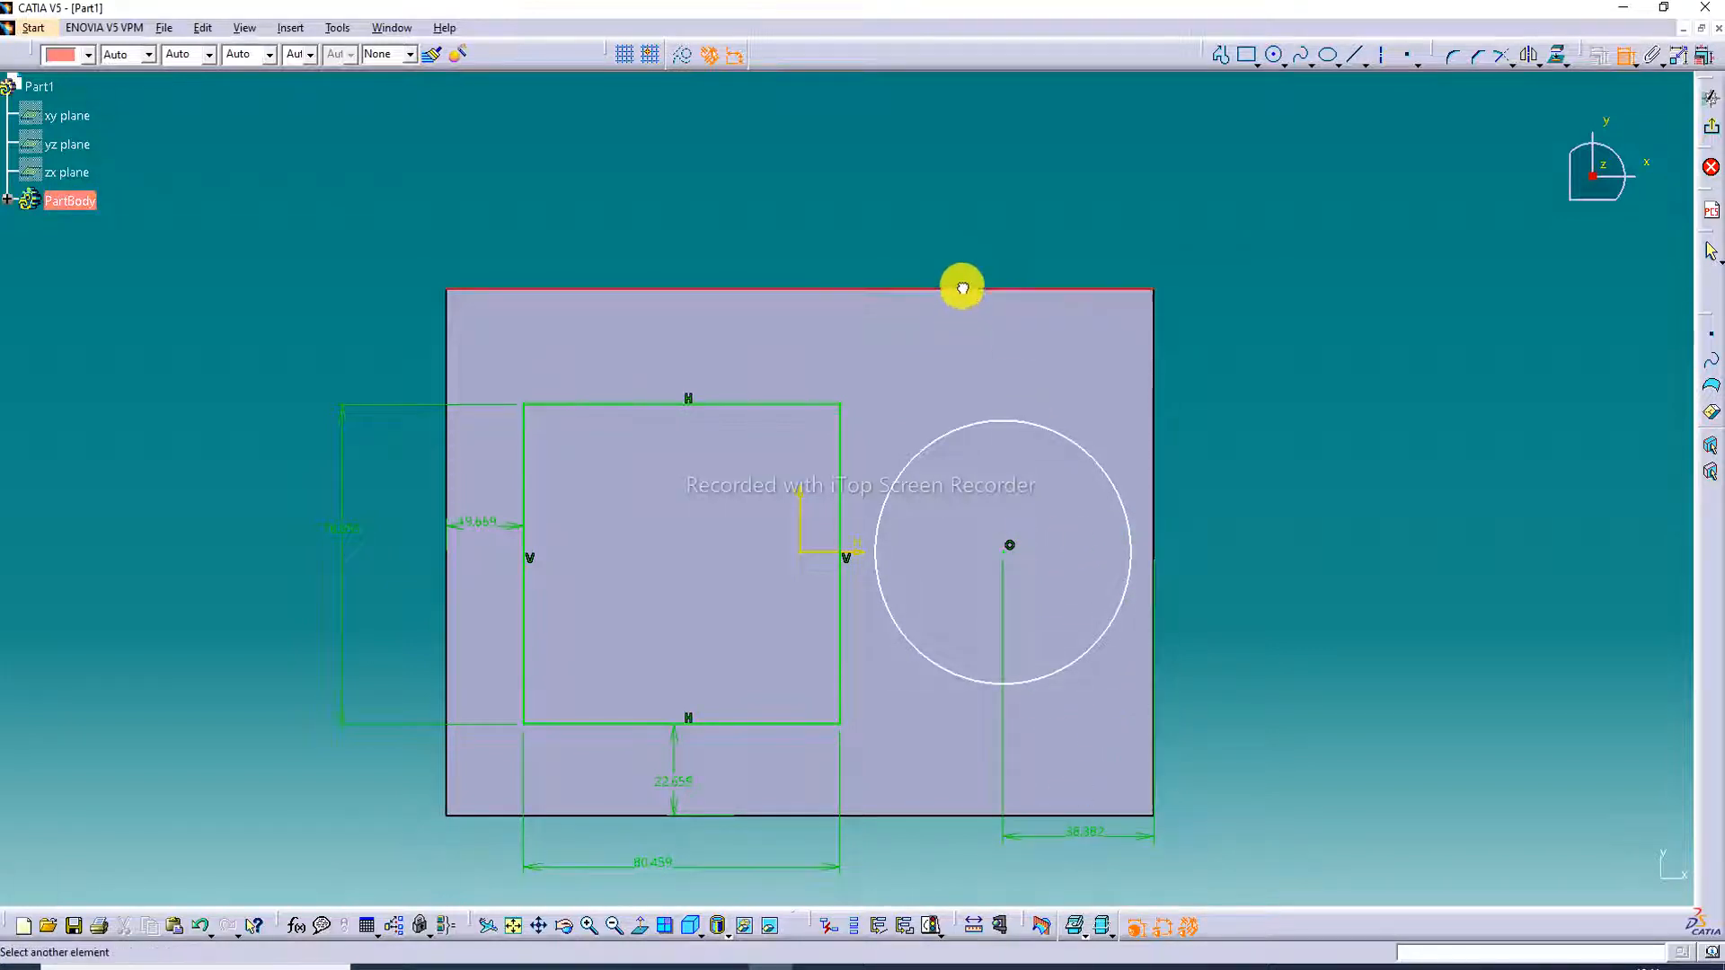
Try to dimension the circle centre's distance from the block's upper edge, and delete that dimension
middle_drag(924, 377, 913, 228)
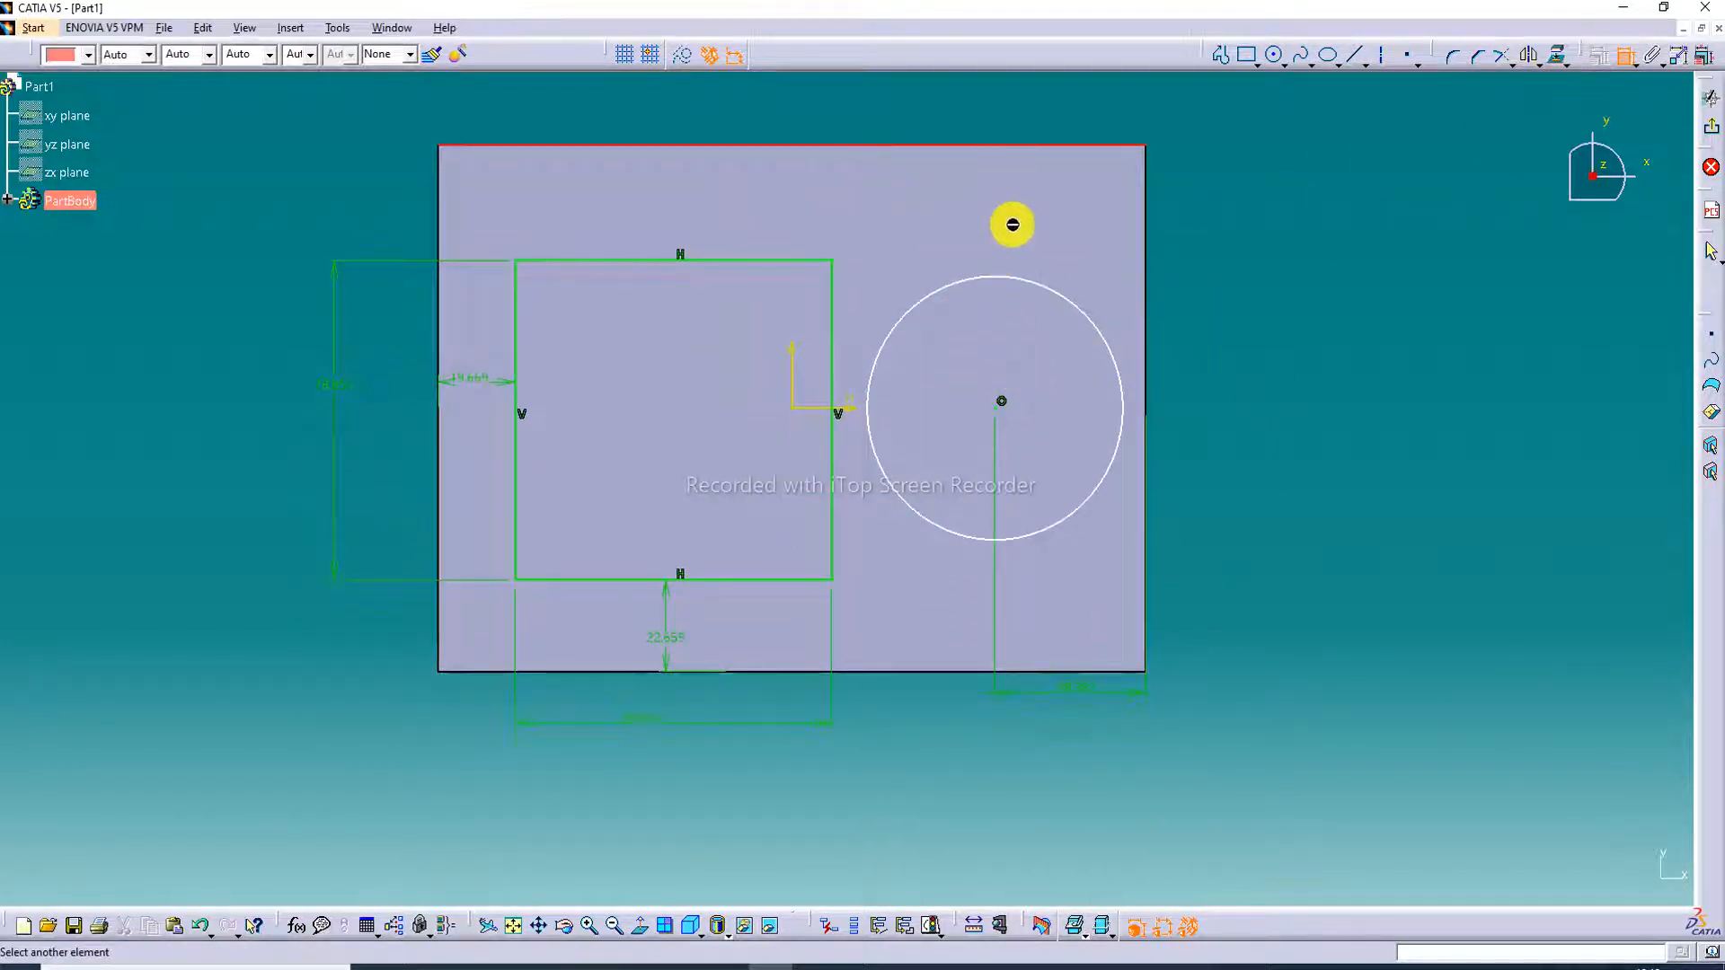
click(1001, 404)
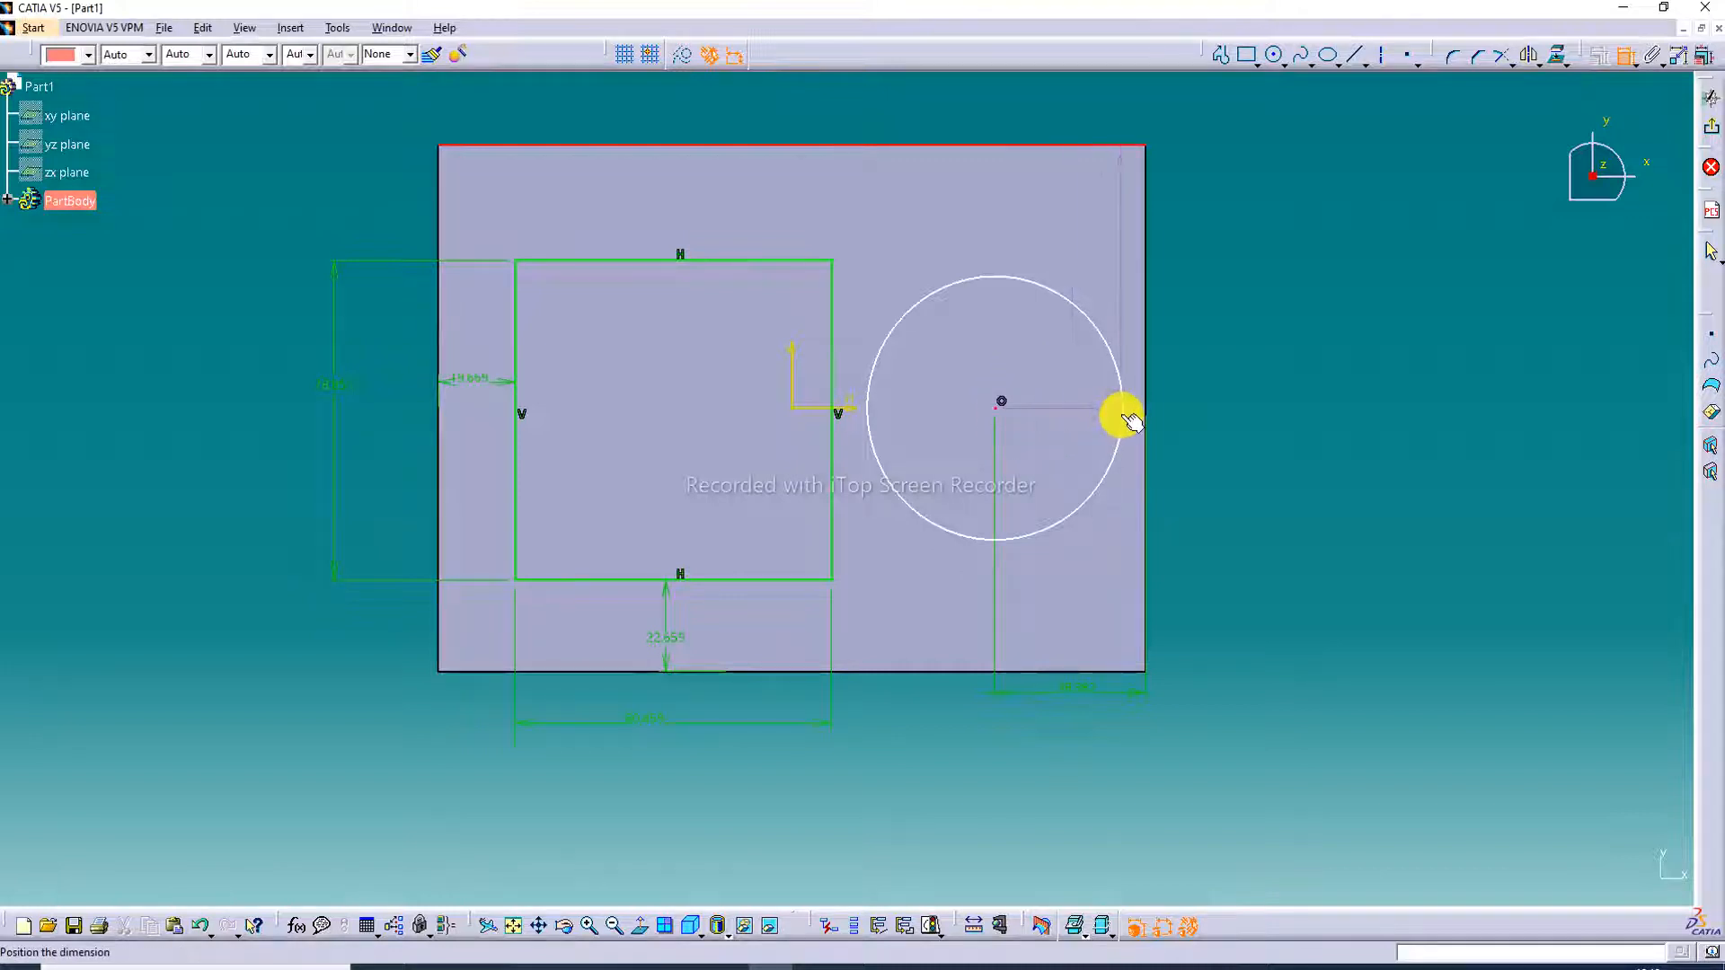
click(1003, 150)
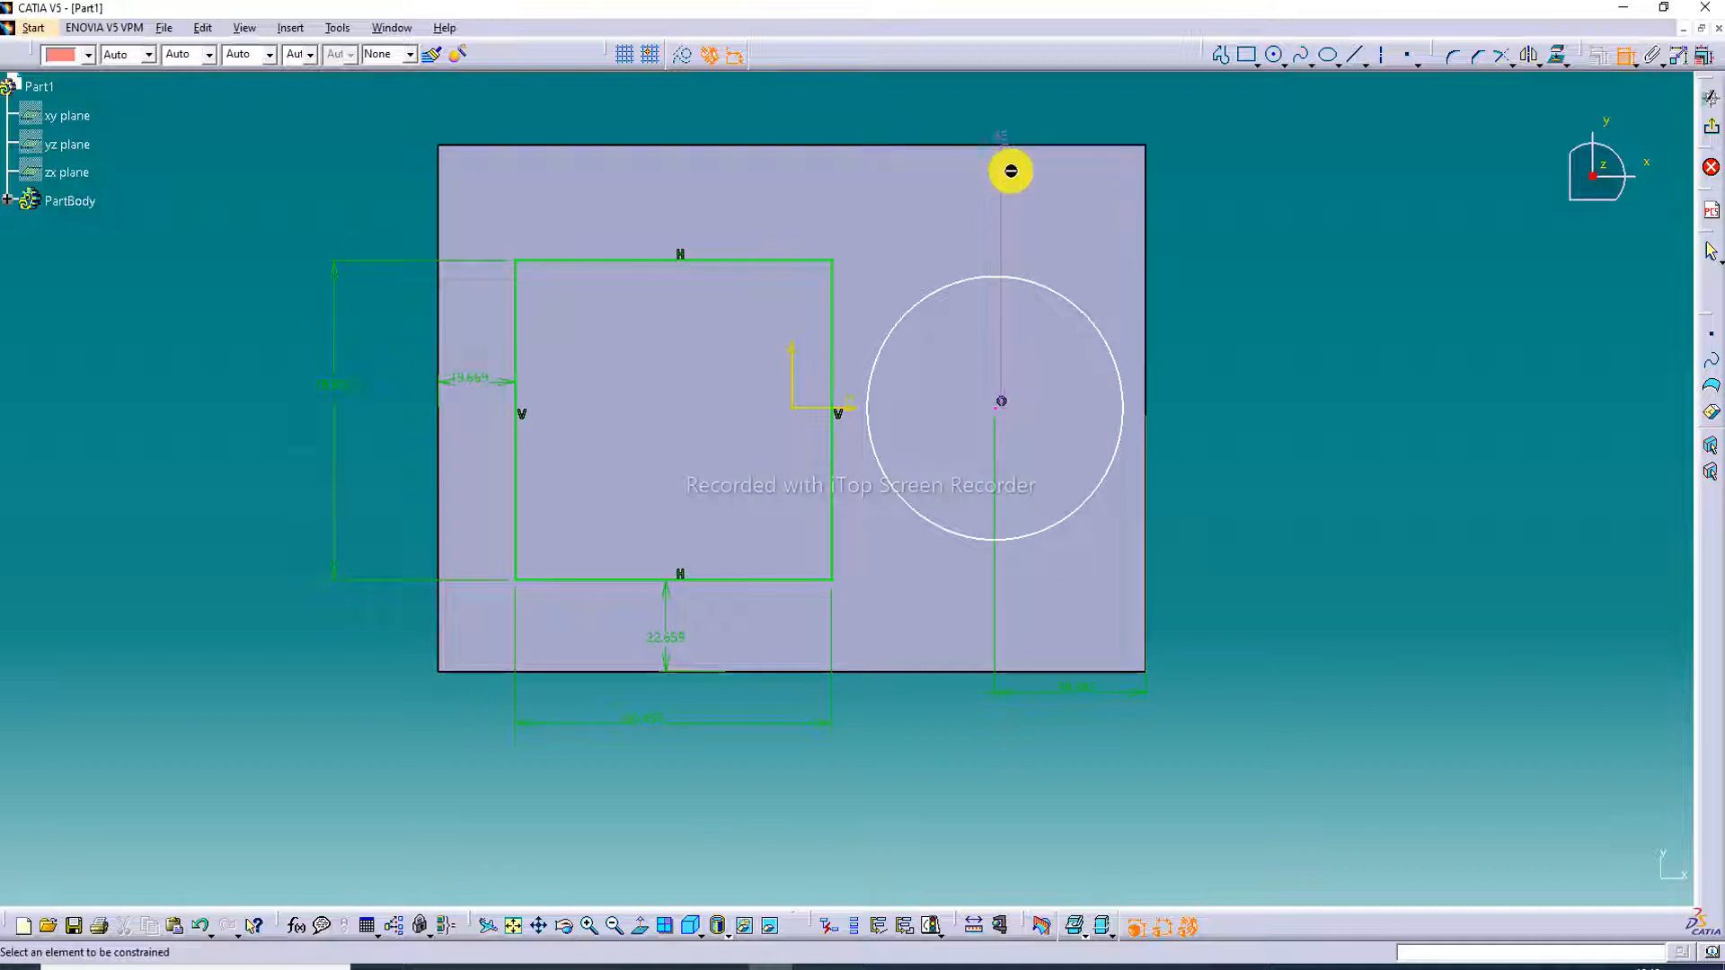
click(1000, 143)
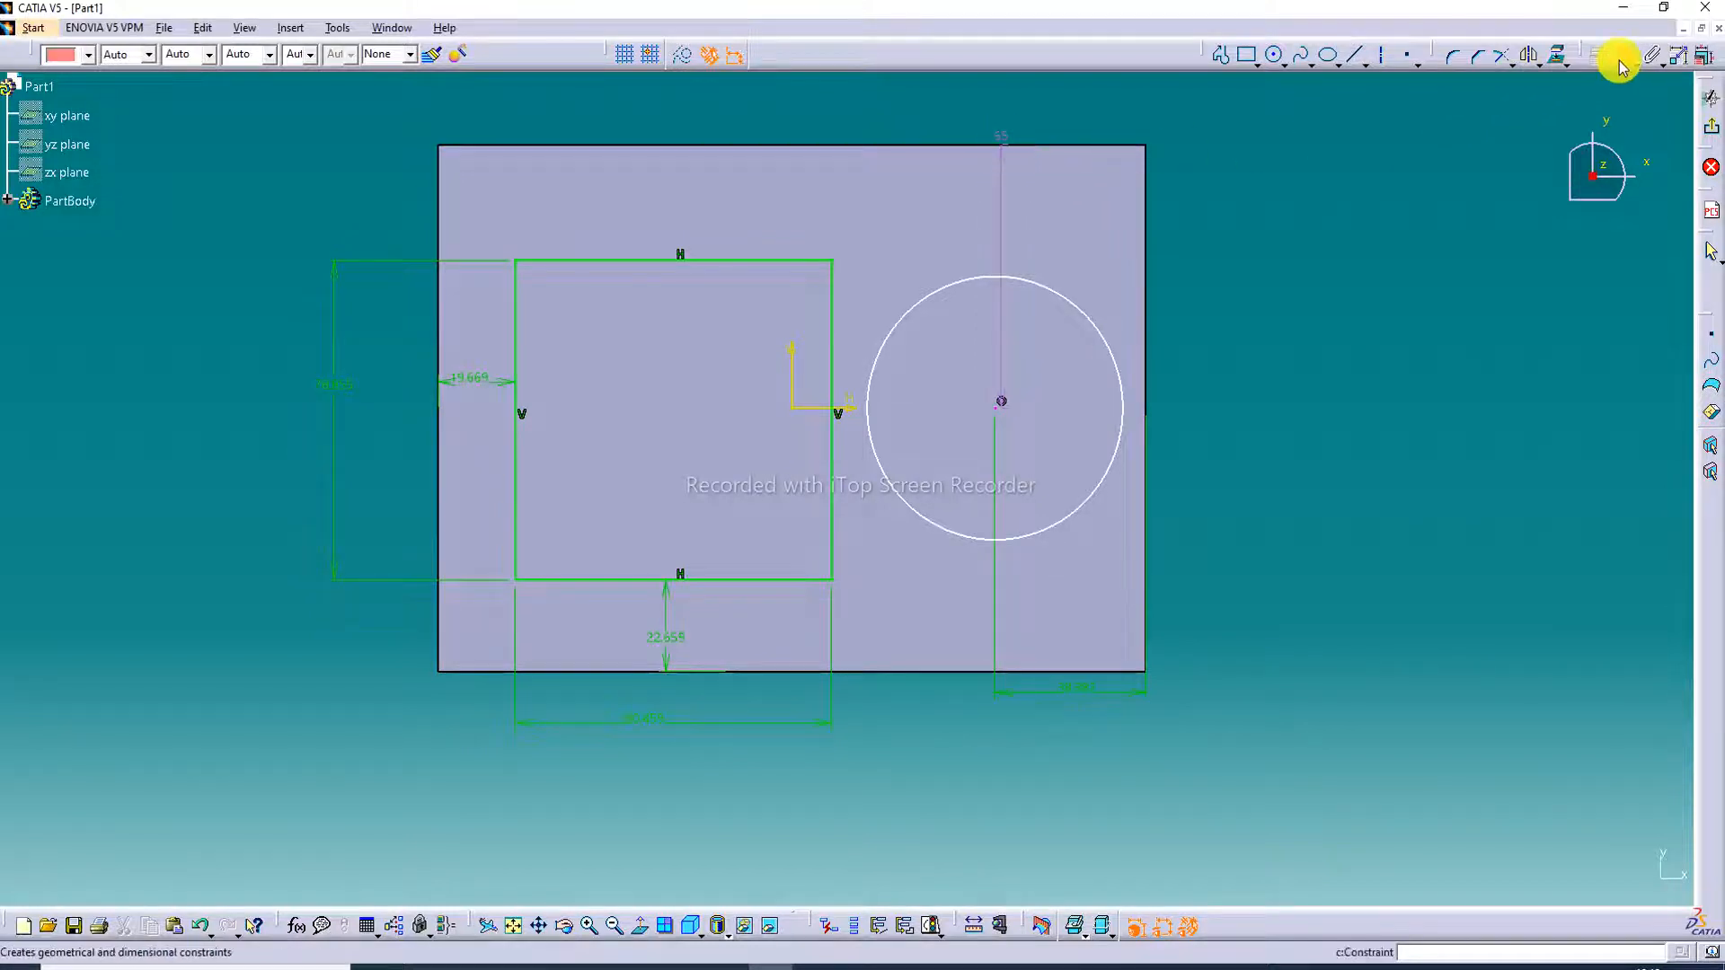
click(998, 137)
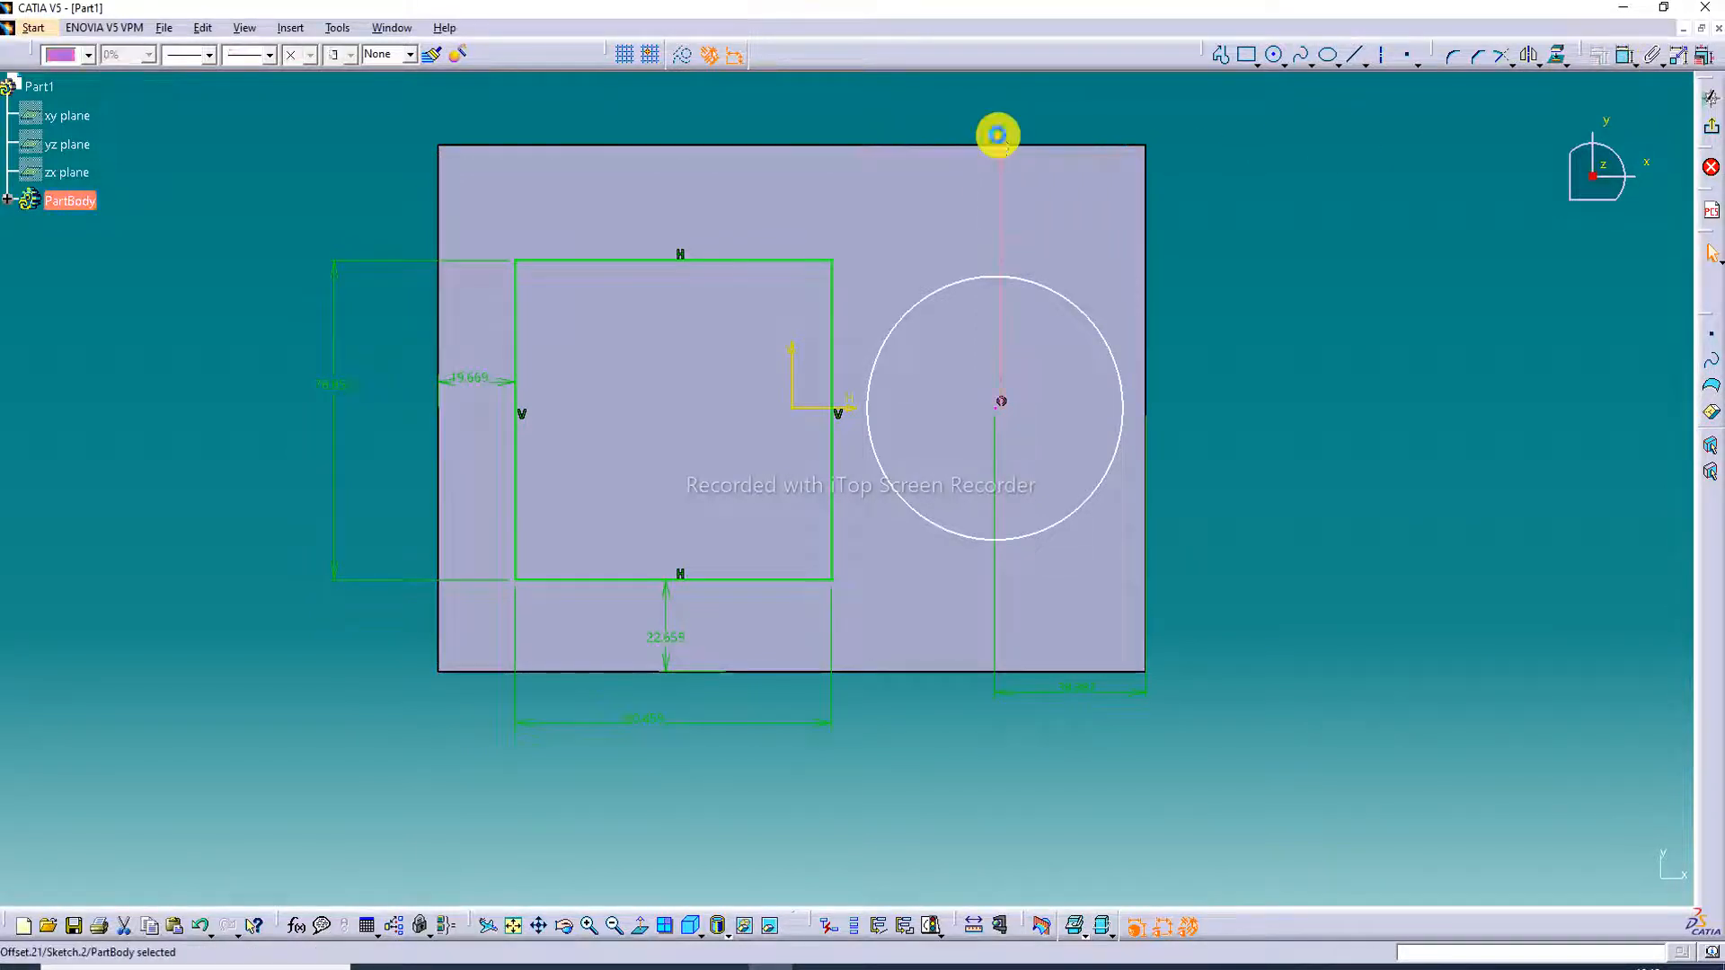
key(Delete)
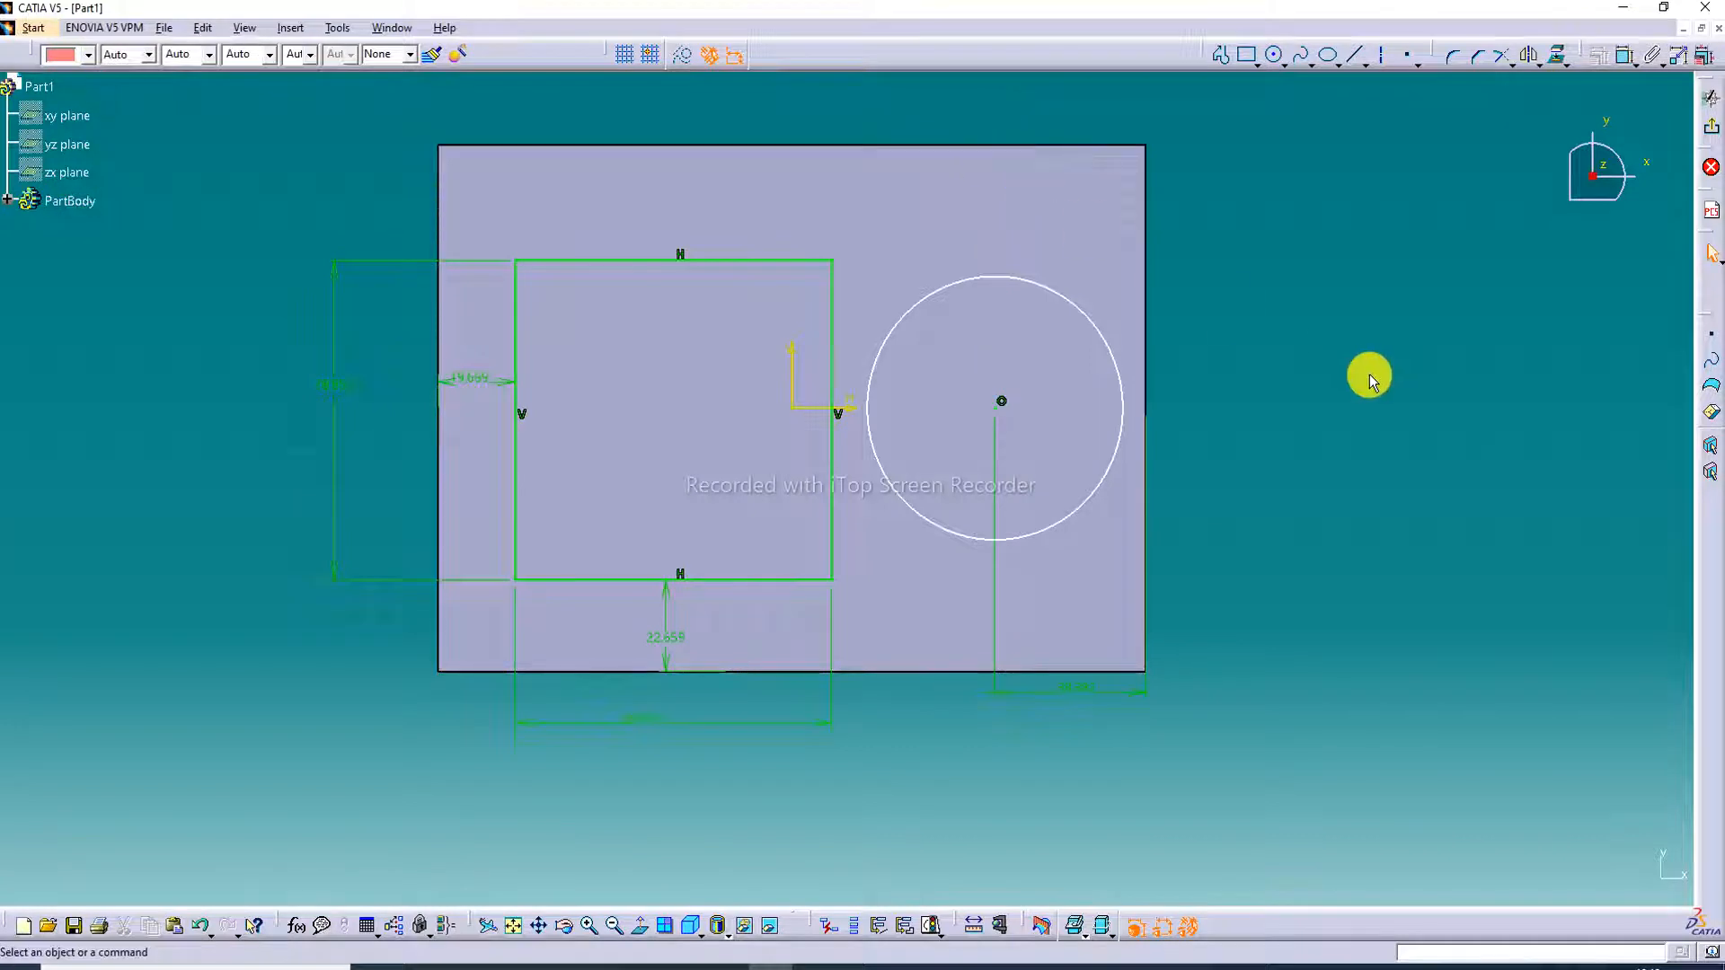
Dimension the circle's diameter, placing the dimension outside the block's upper right corner
click(1624, 55)
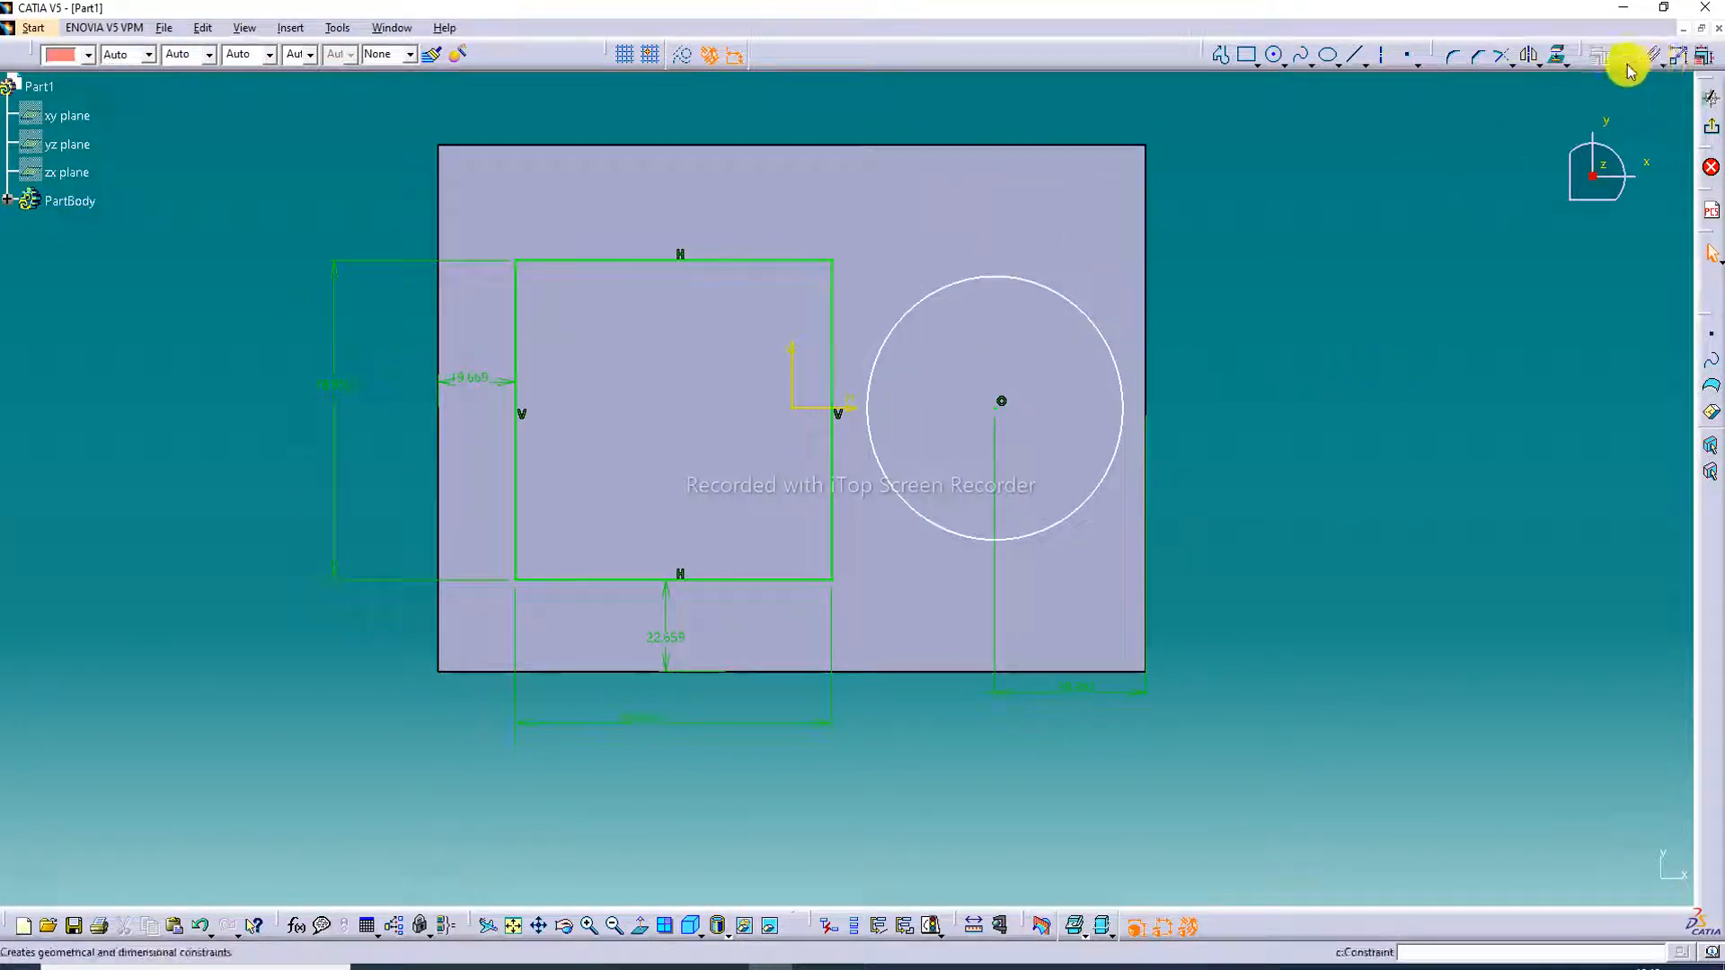
click(1090, 321)
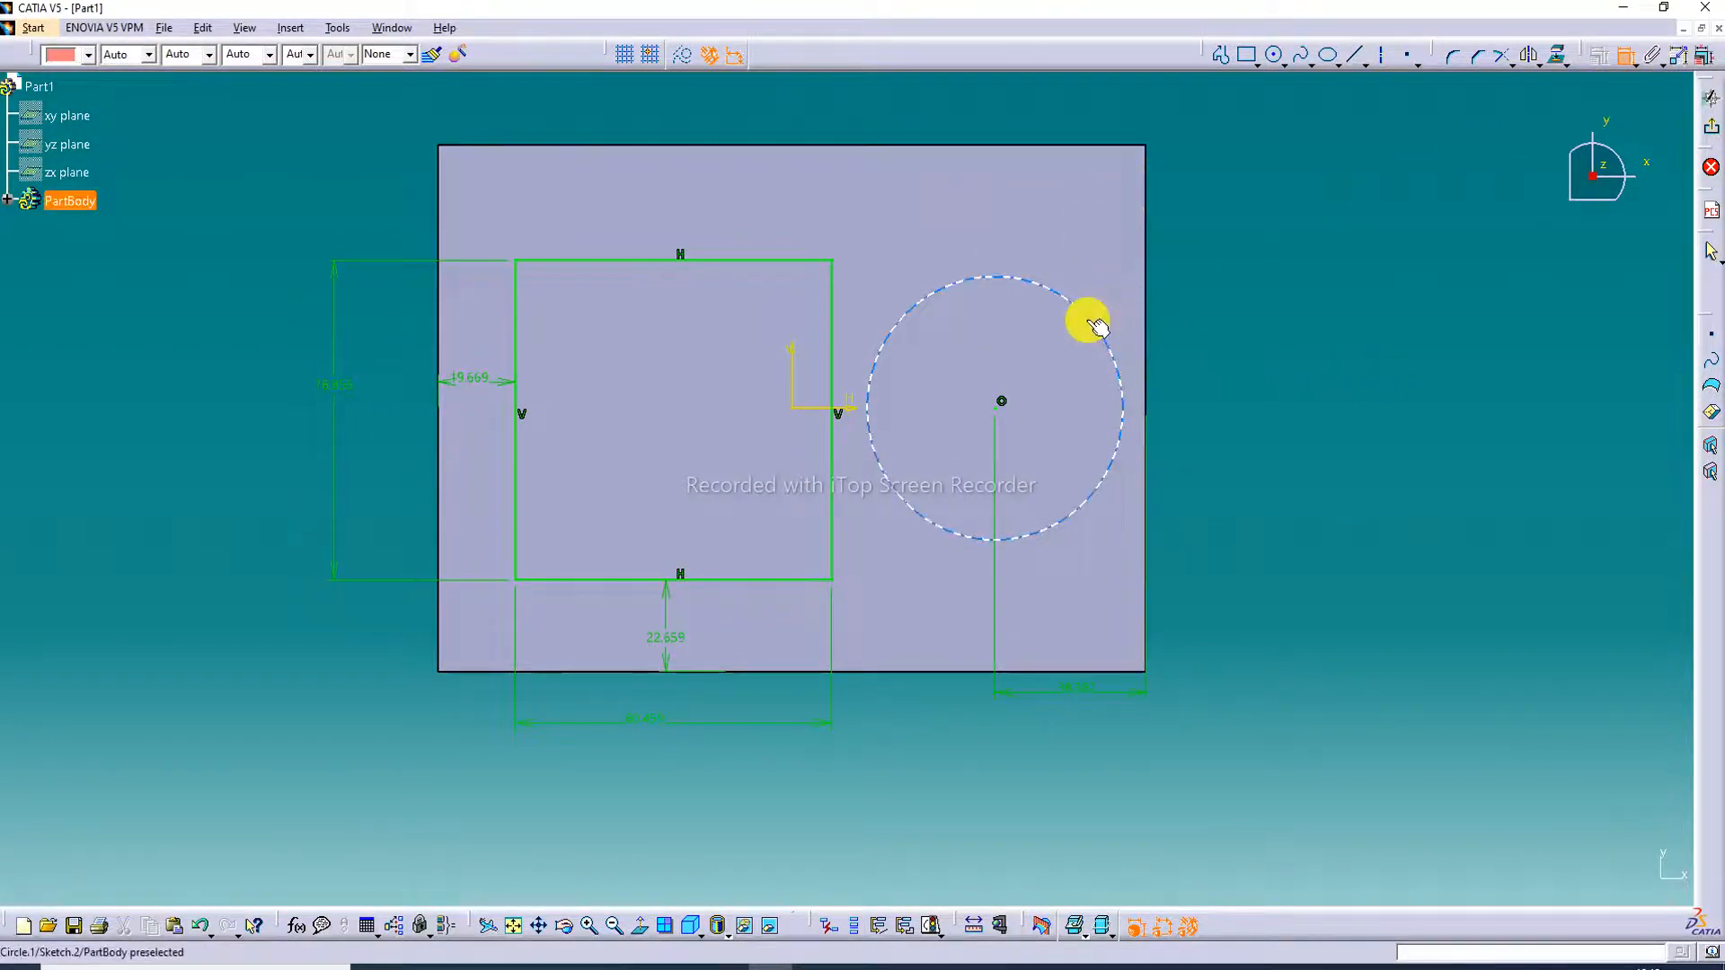
click(1202, 232)
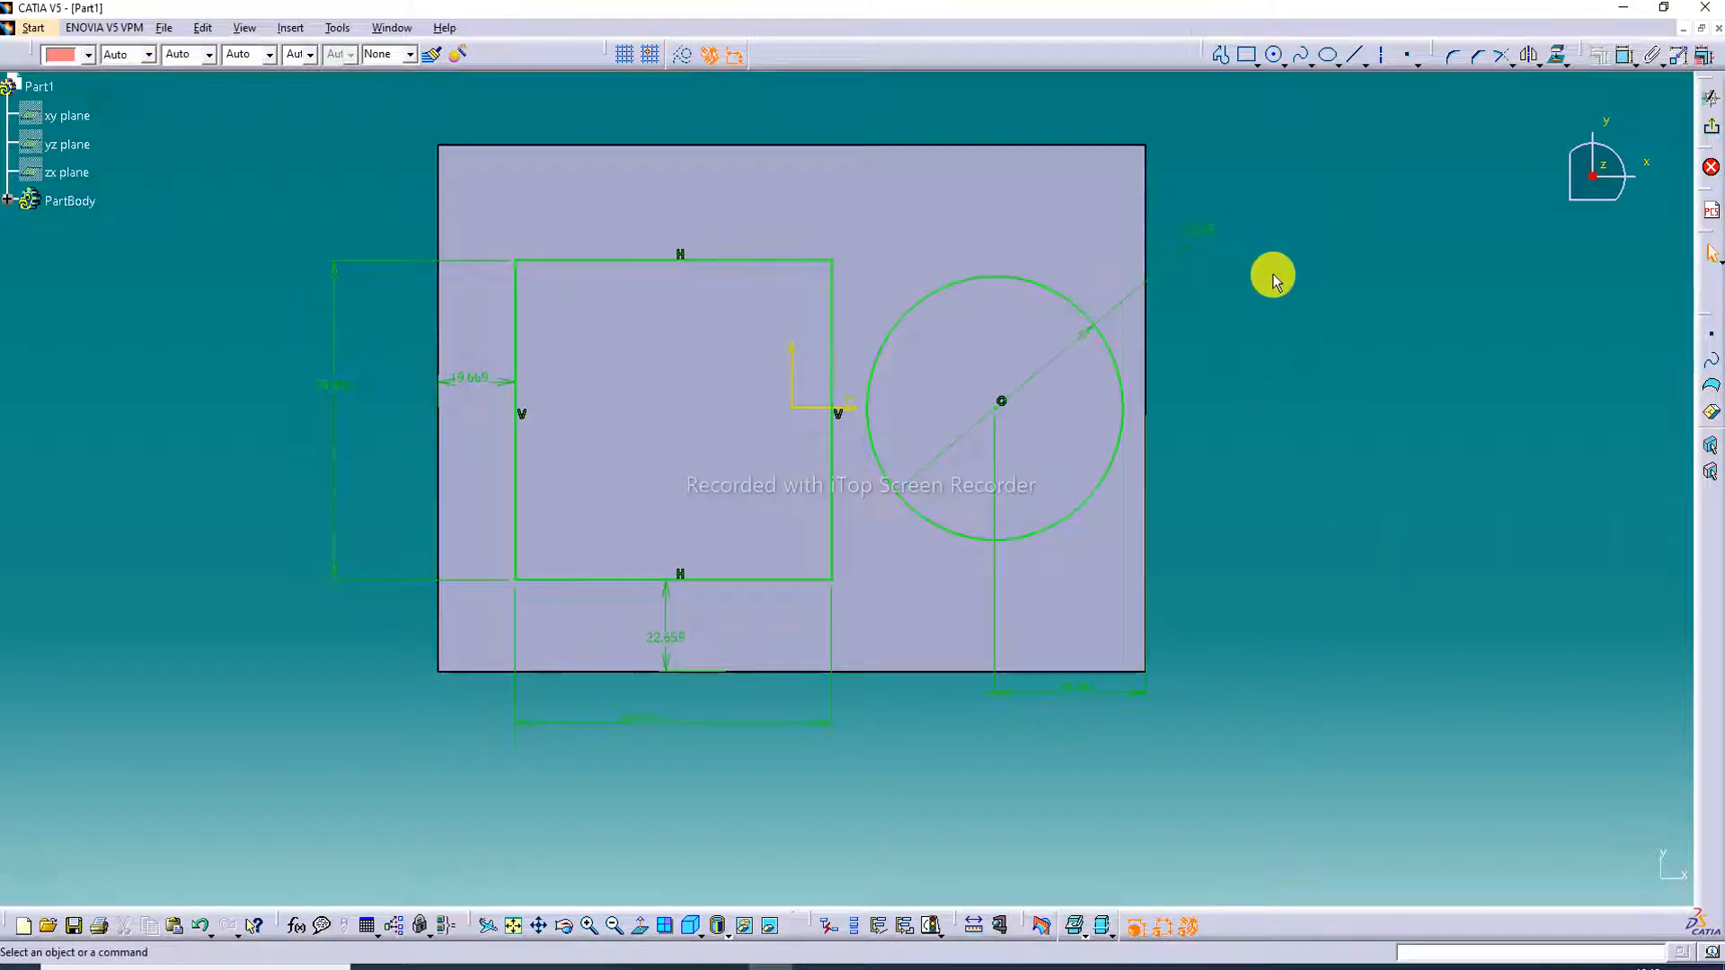
Set the rectangle's distances from the block's lower and left edges to 20 mm each
double_click(664, 639)
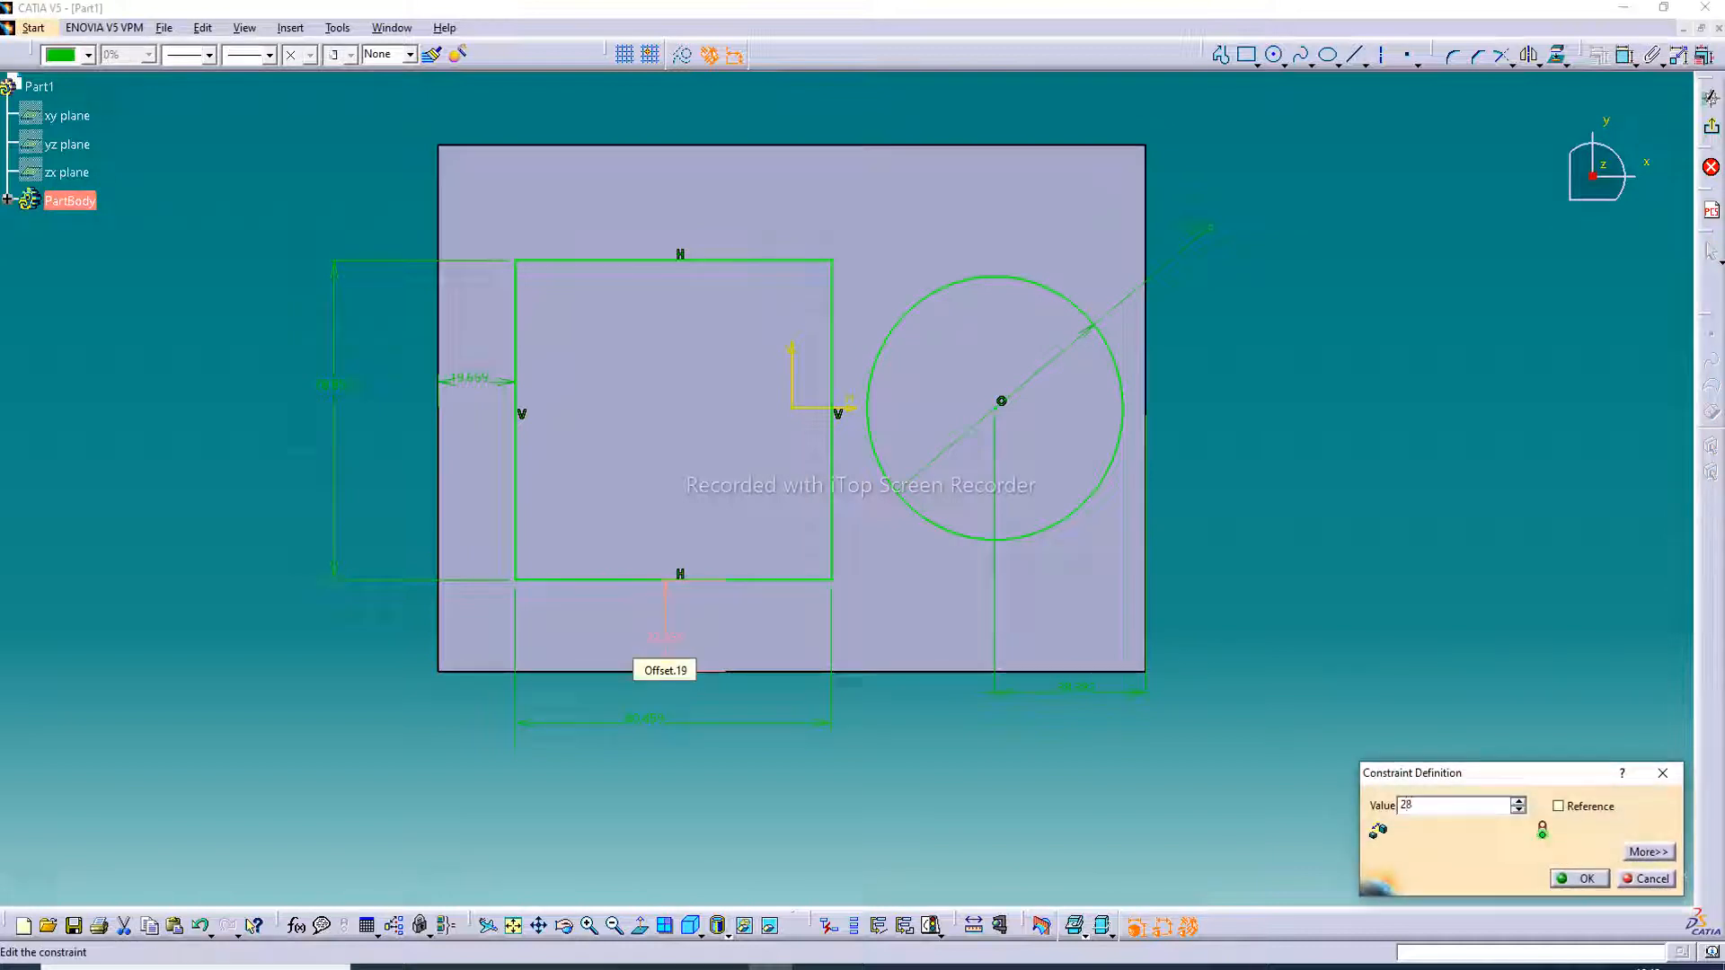
key(Return)
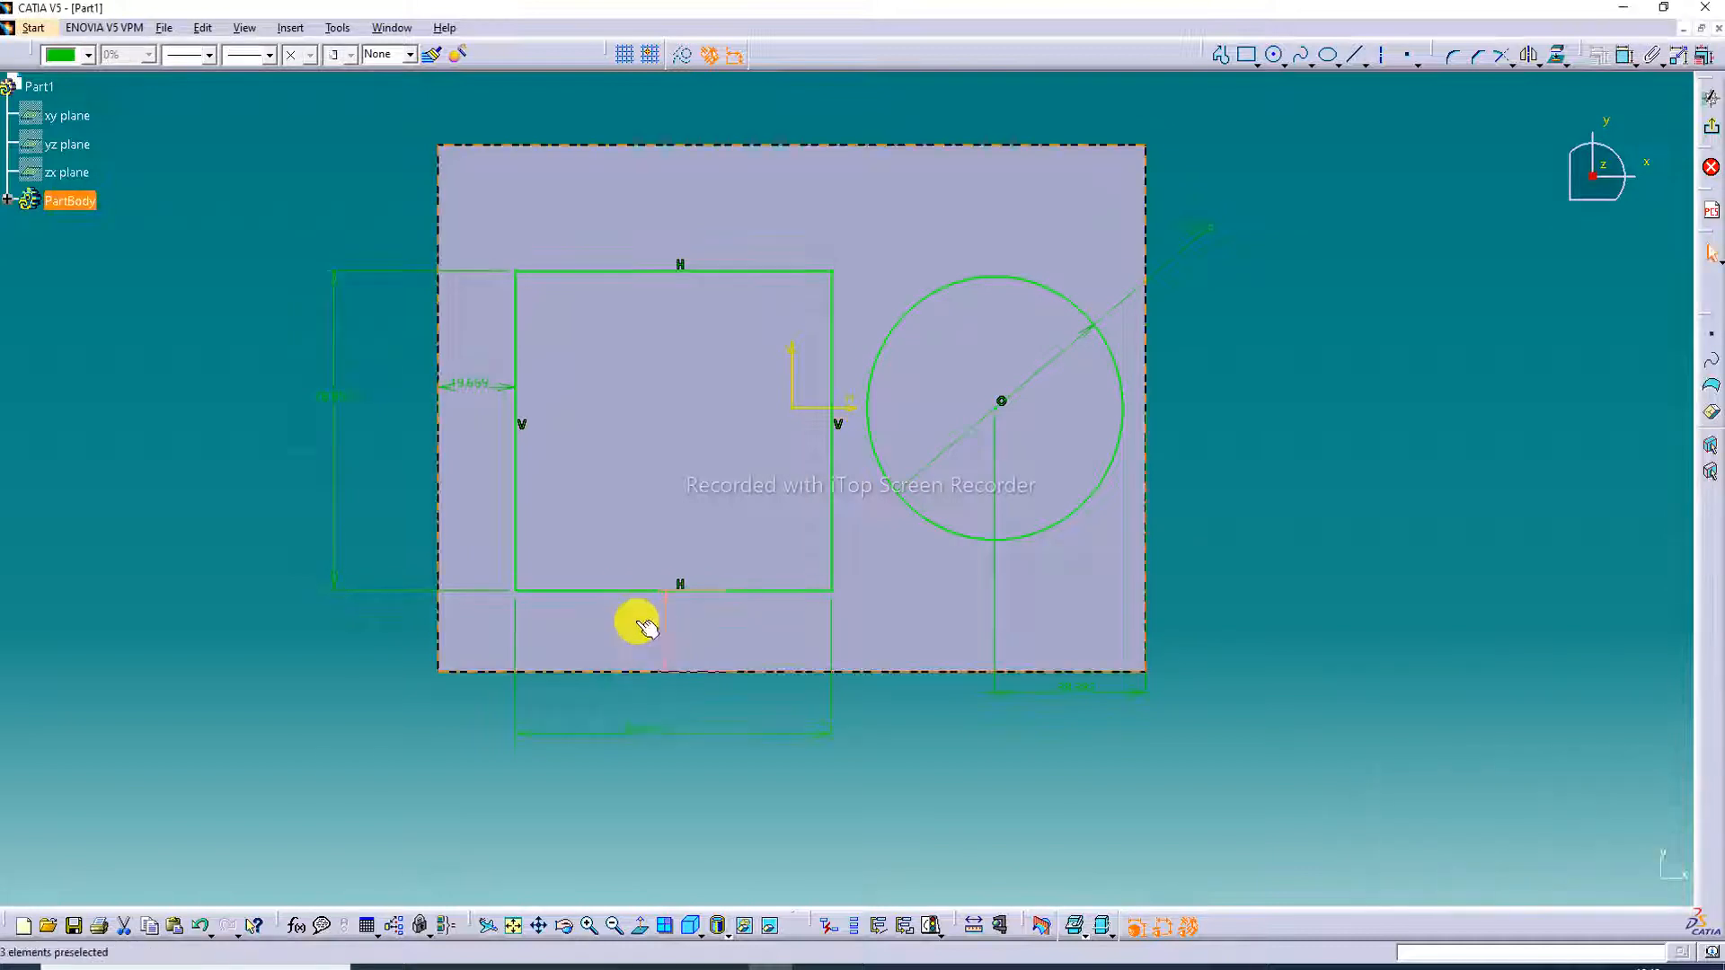
double_click(477, 392)
text(20)
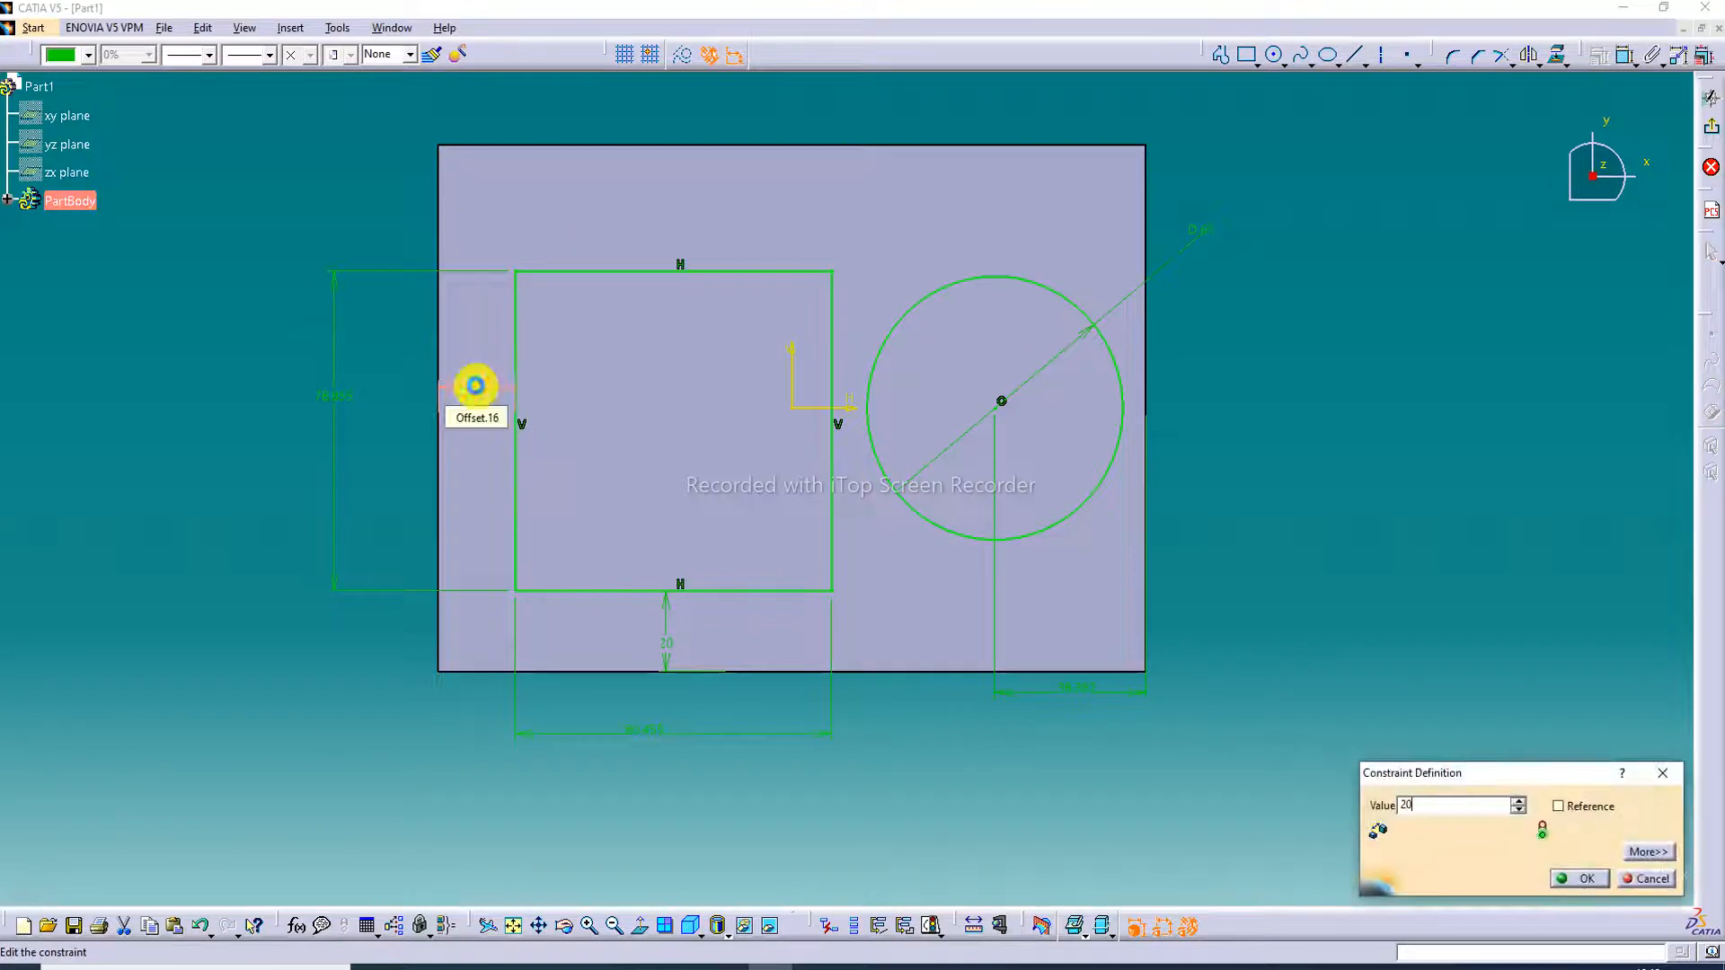
key(Return)
Set the rectangle's height and width to 80 mm each
double_click(338, 402)
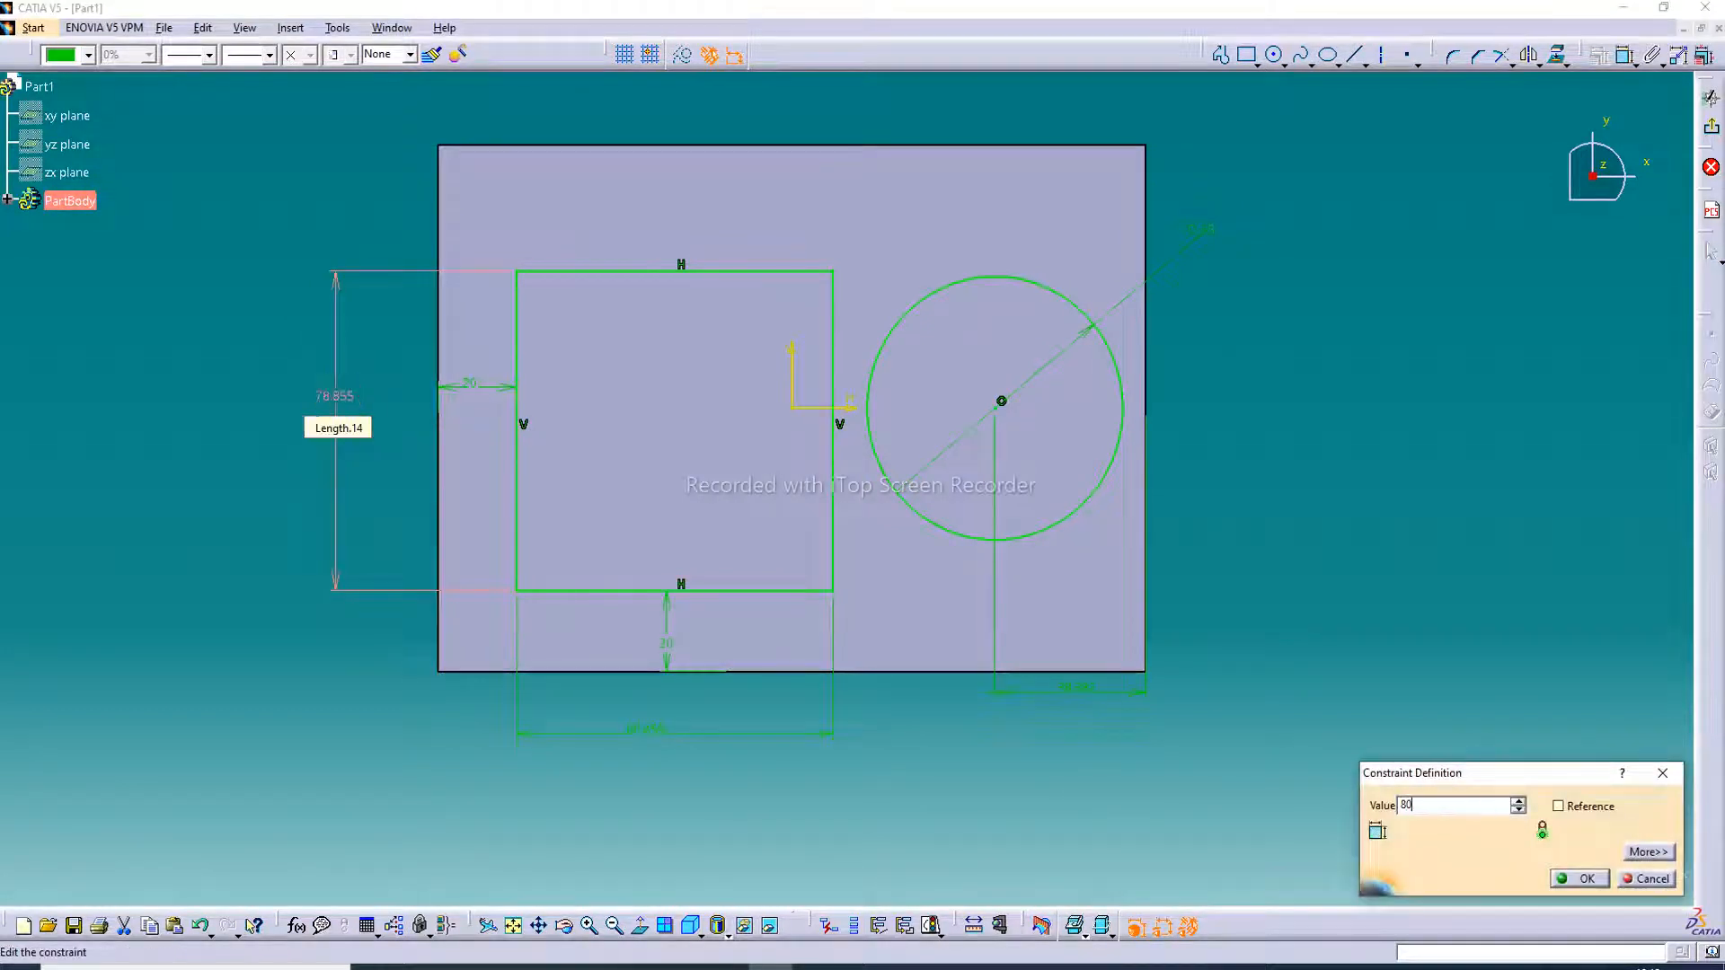
key(Return)
double_click(653, 731)
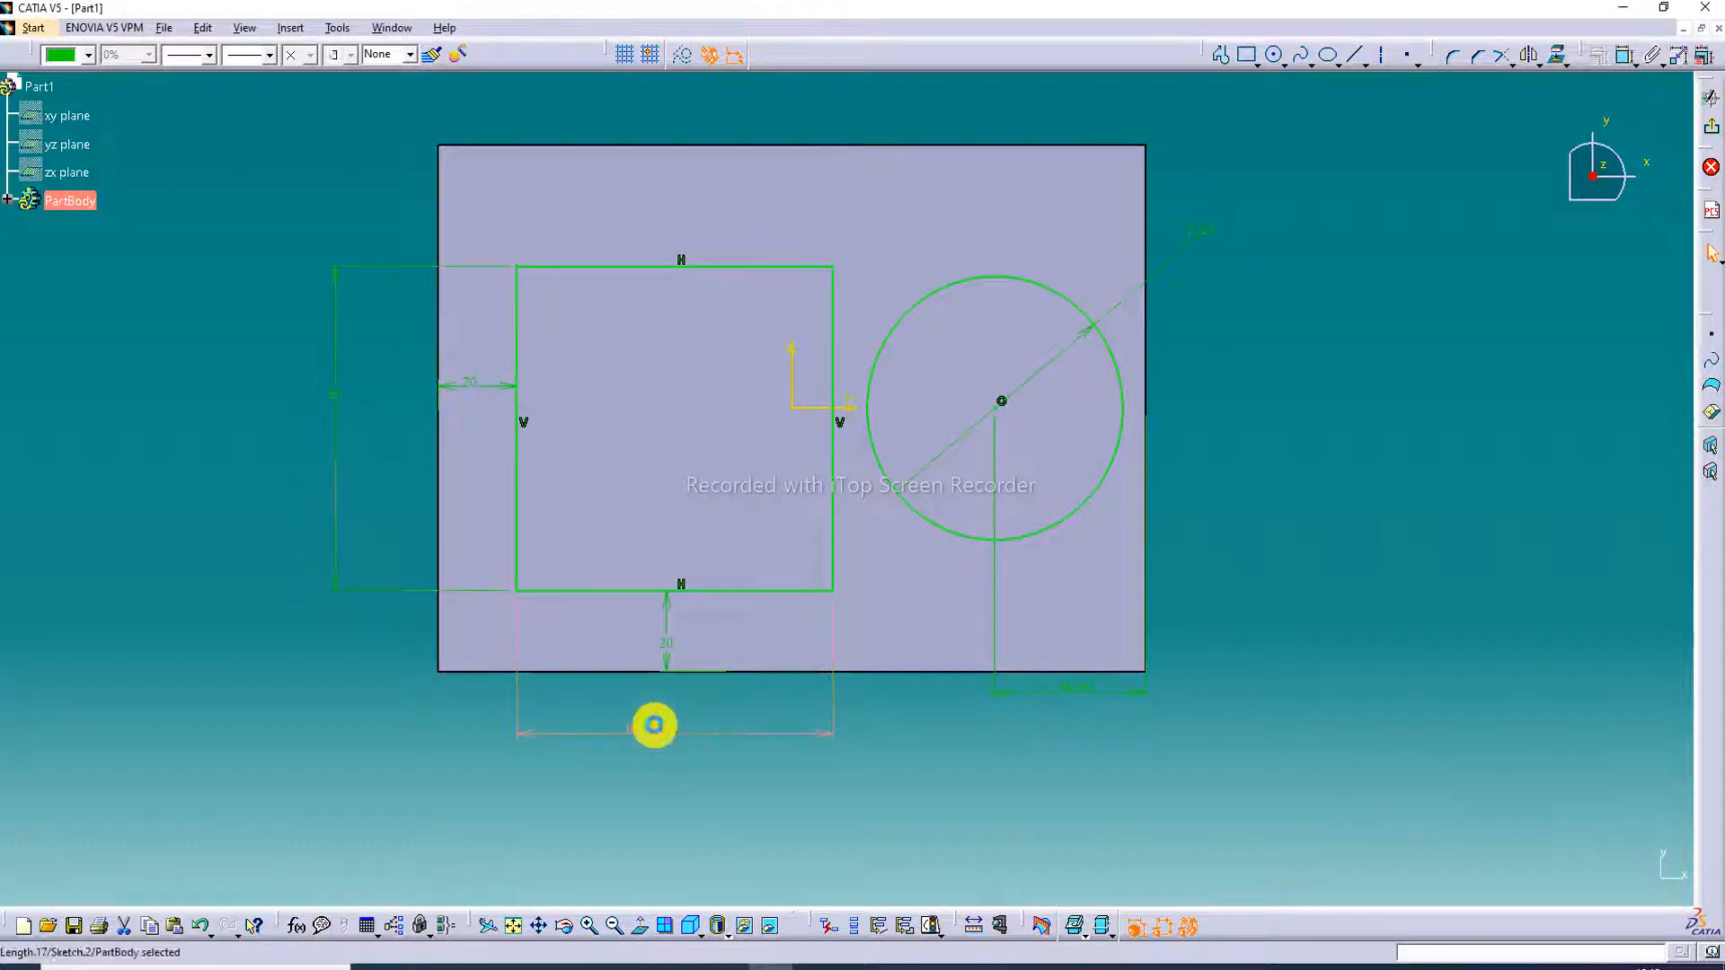
key(Return)
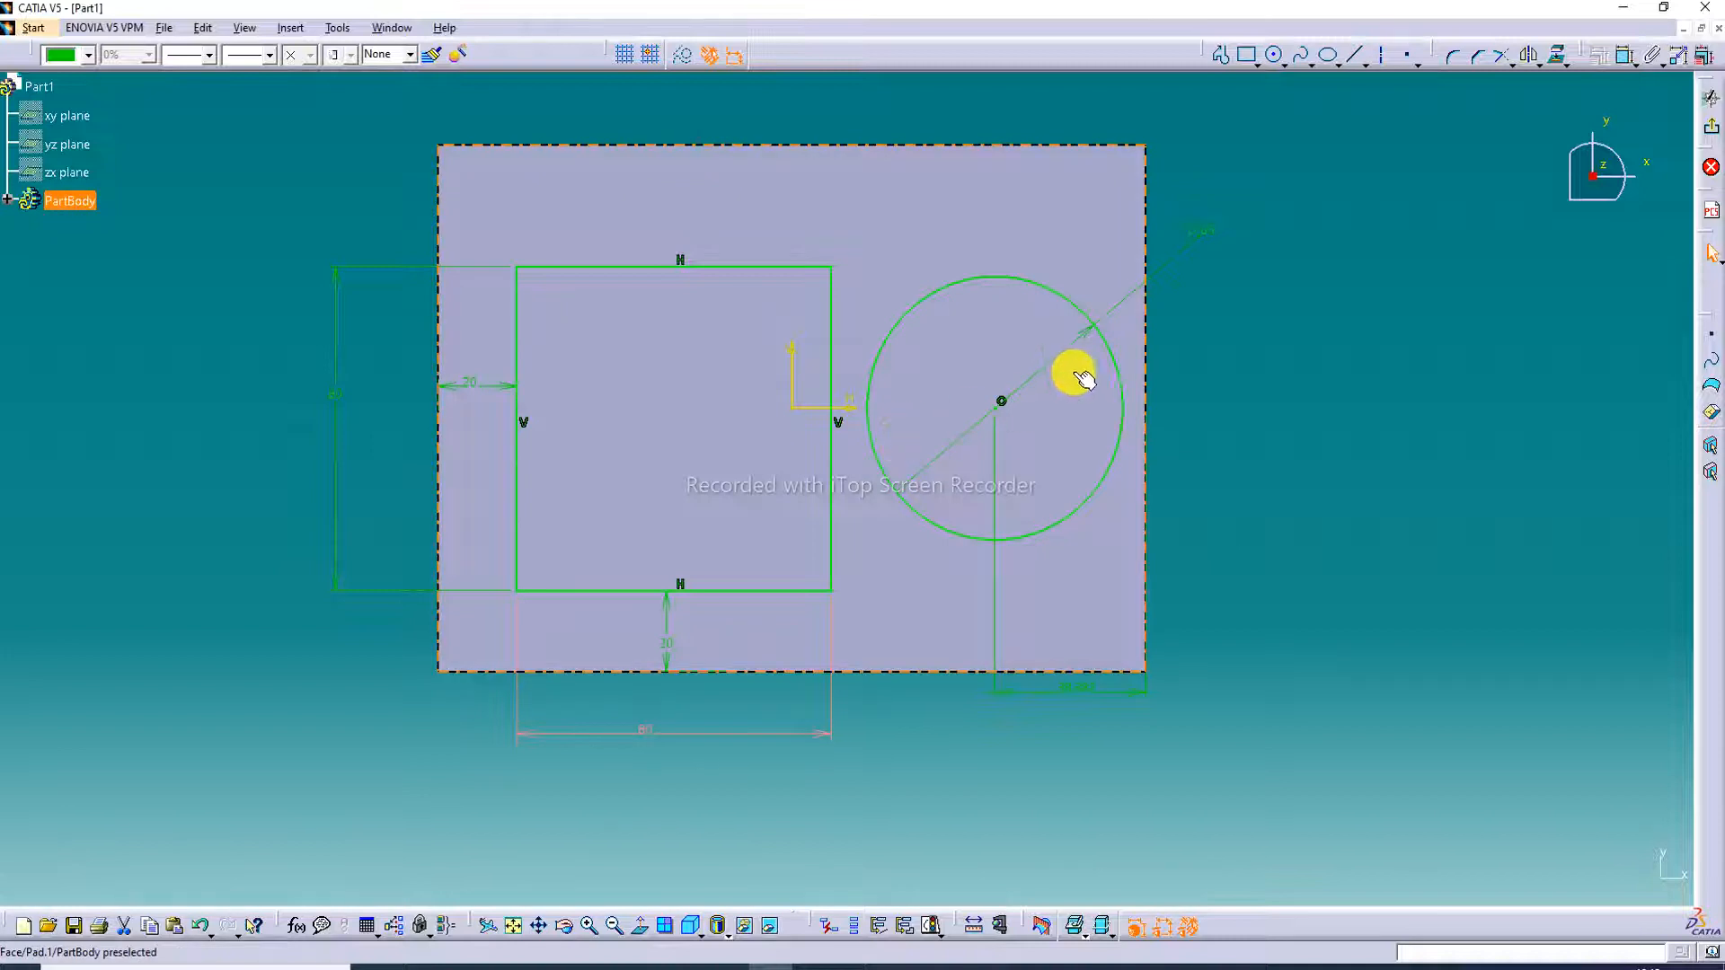
Check the value of the circle's diameter dimension
double_click(1206, 230)
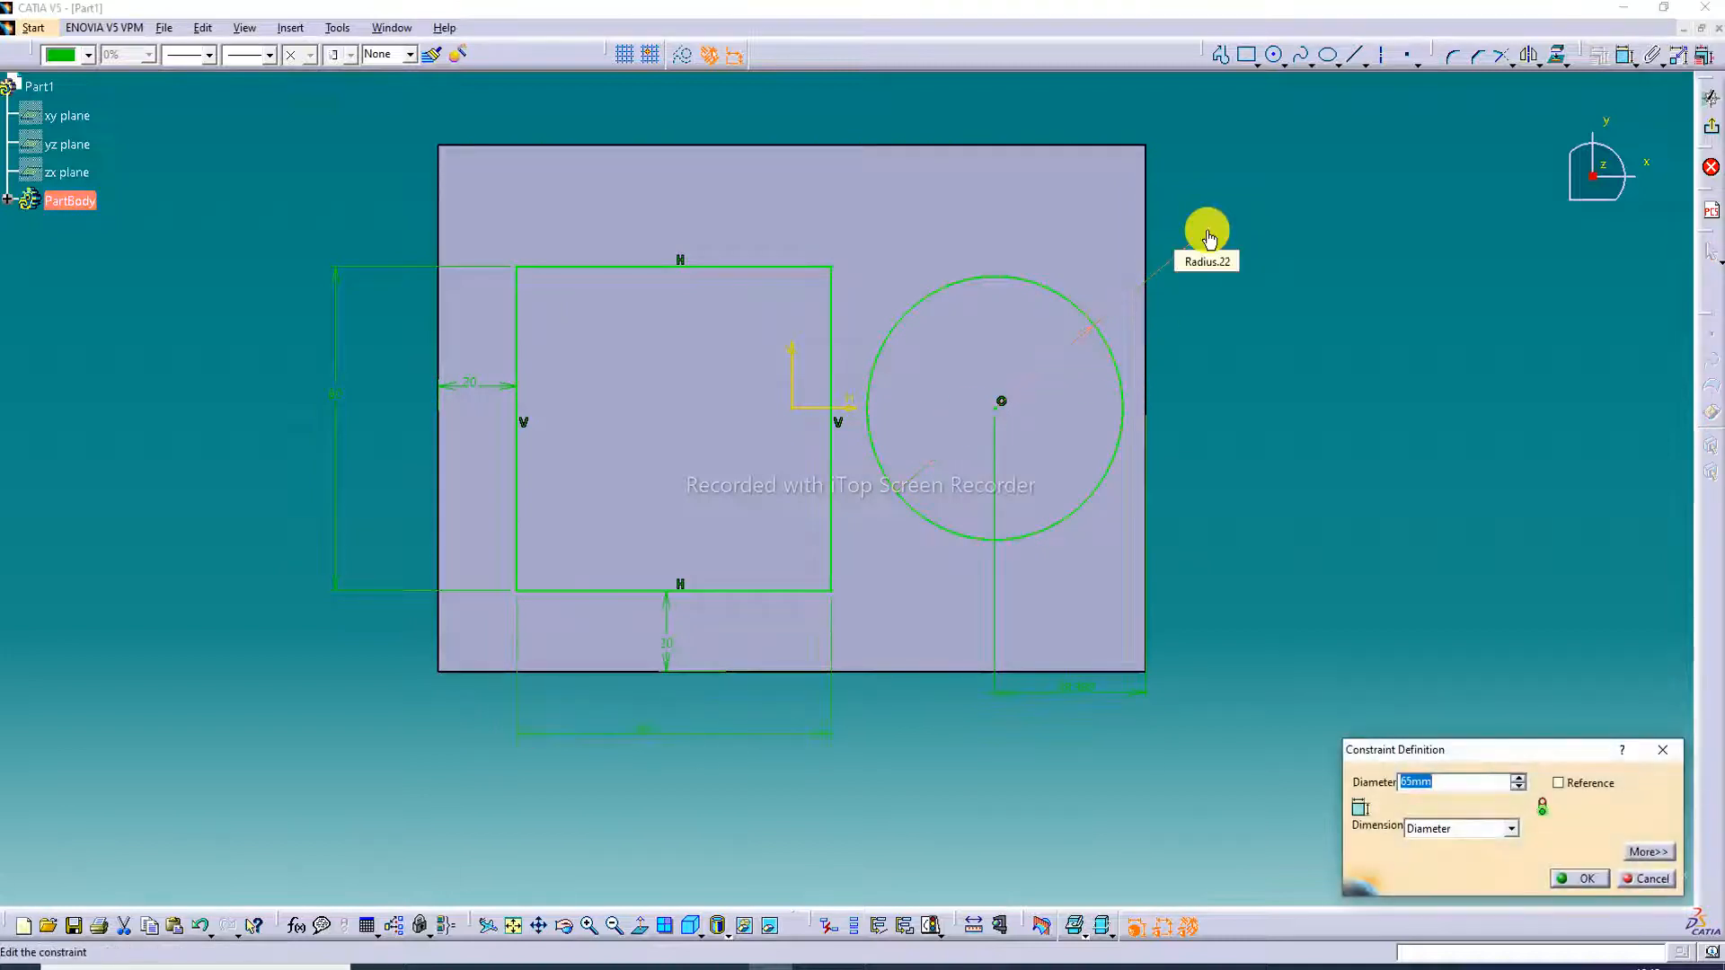
click(1345, 236)
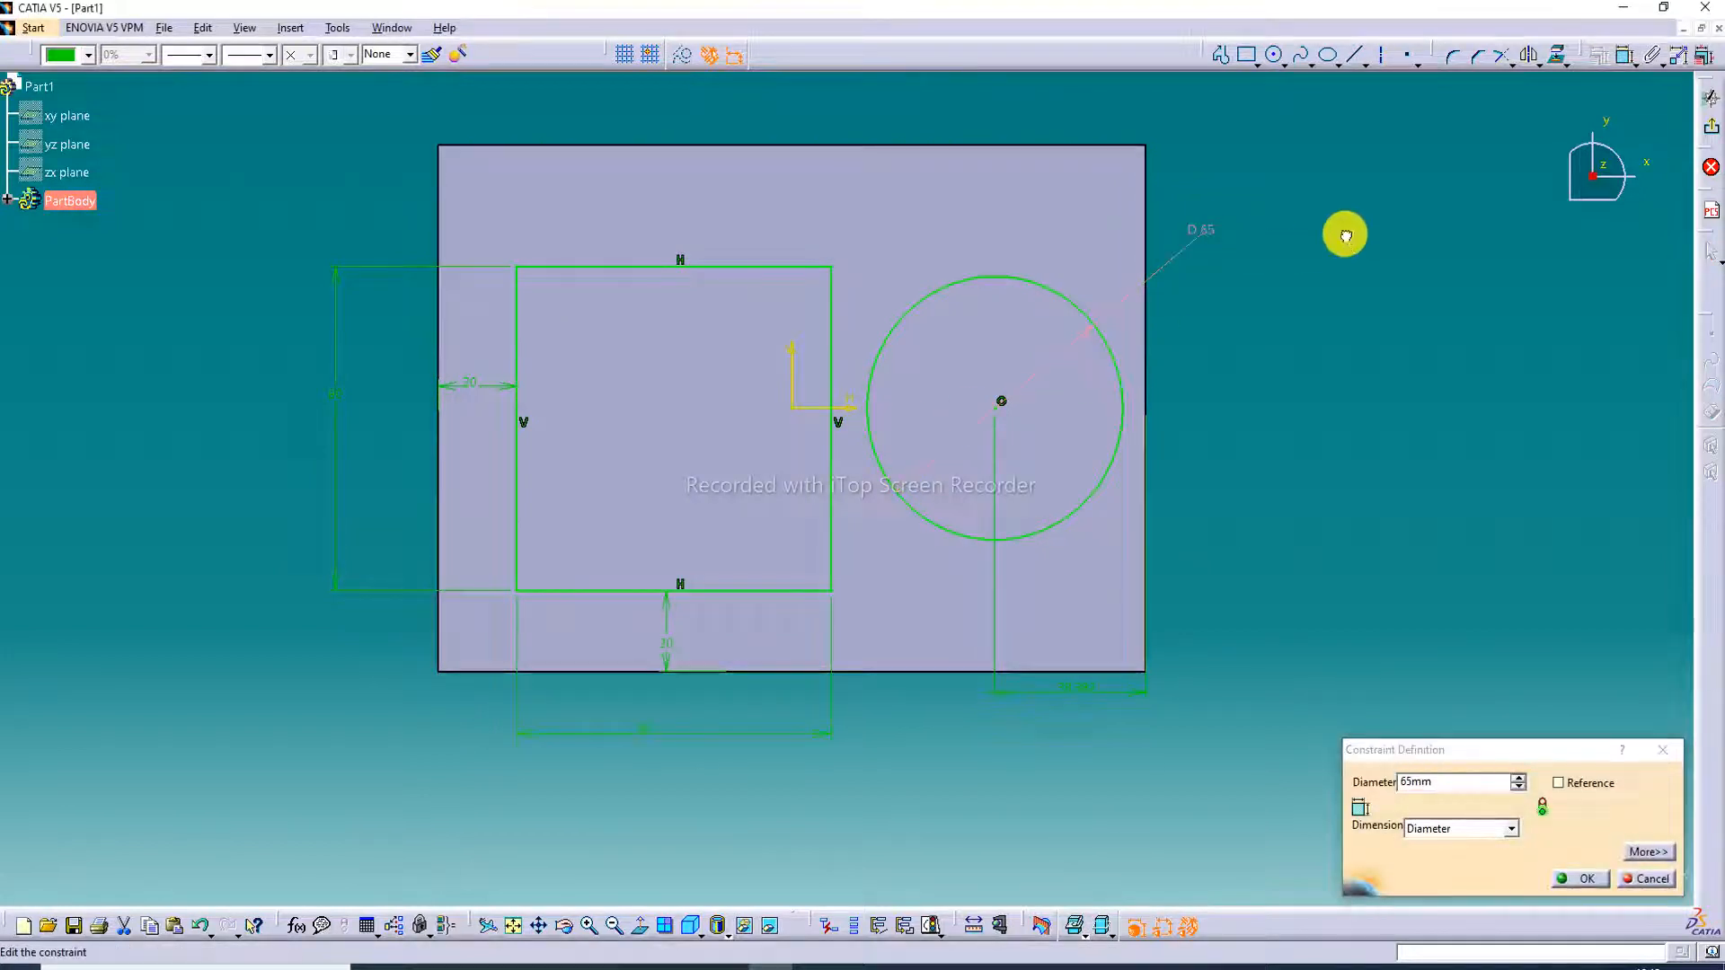
click(1663, 751)
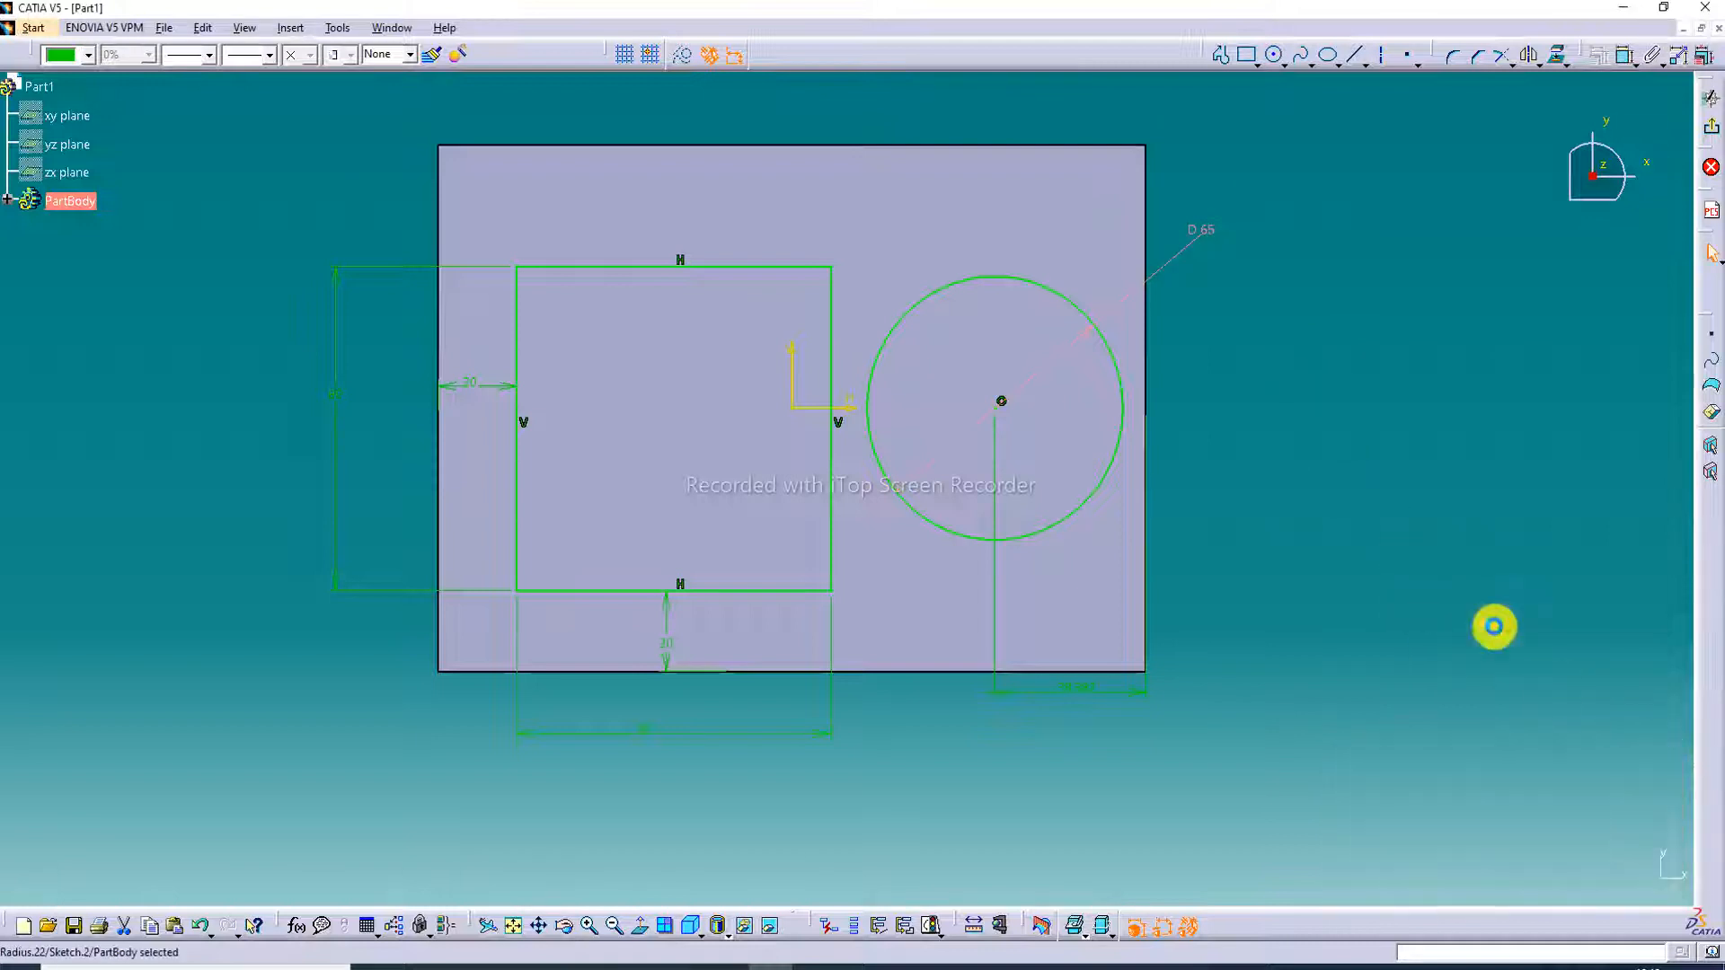
Try 36 mm and 38 mm as the distance between the circle's centre and the block's right edge
double_click(1068, 697)
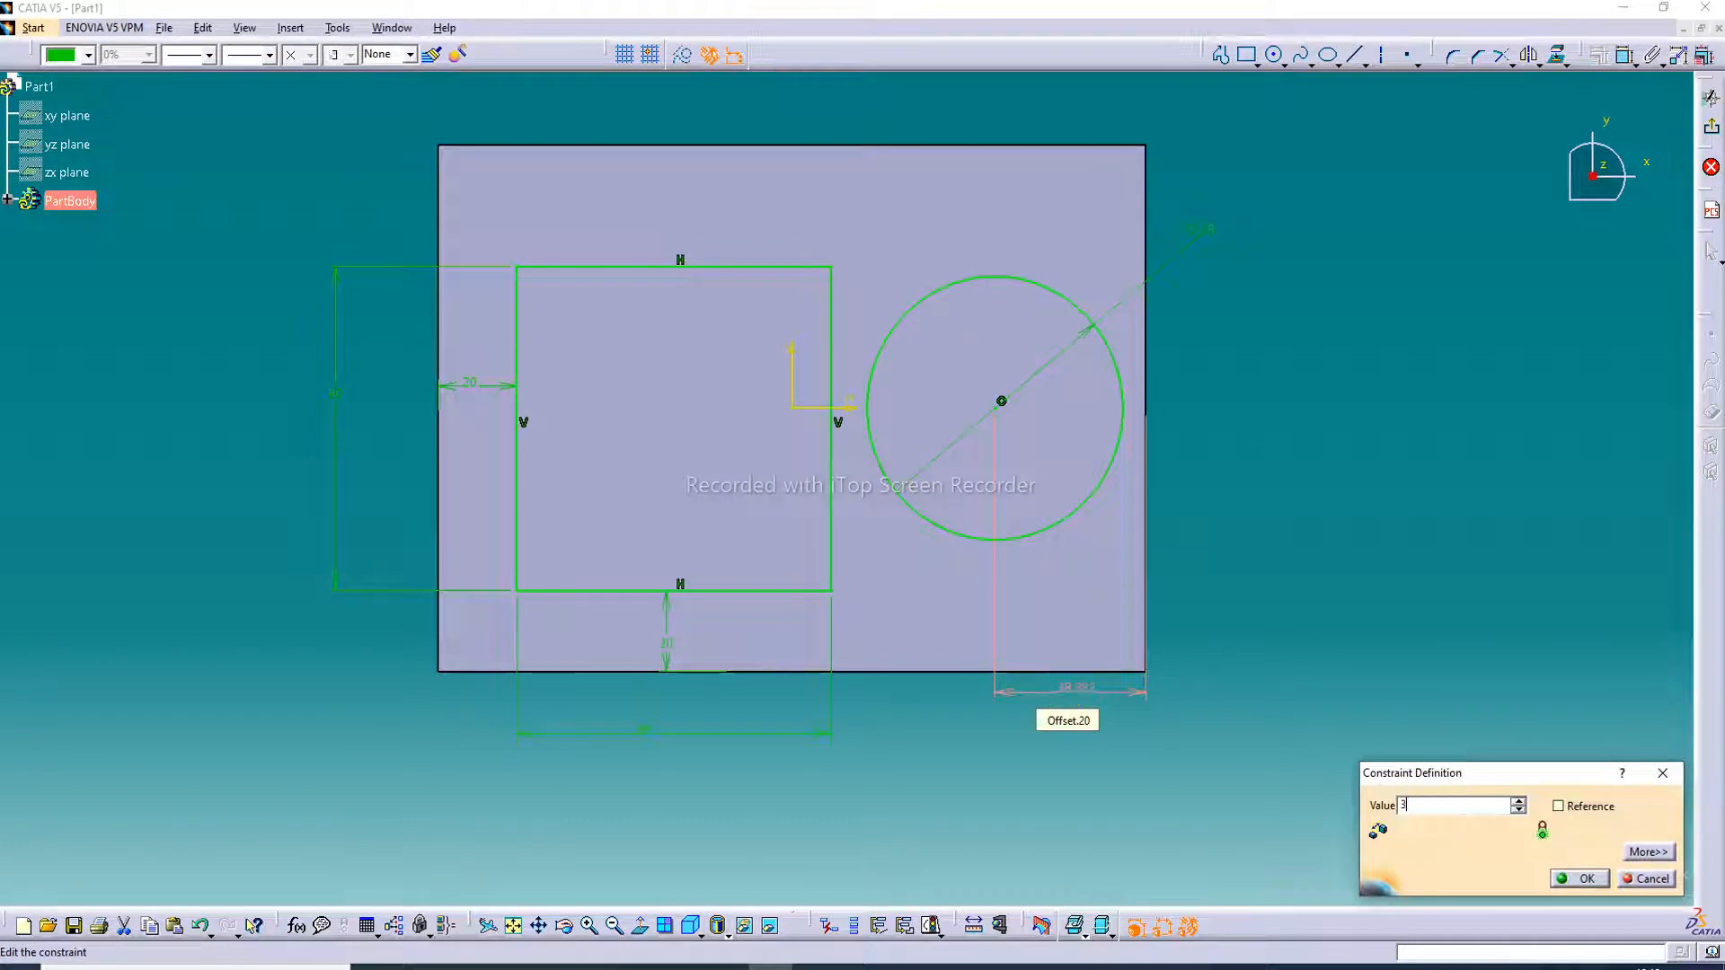
text(36)
key(Return)
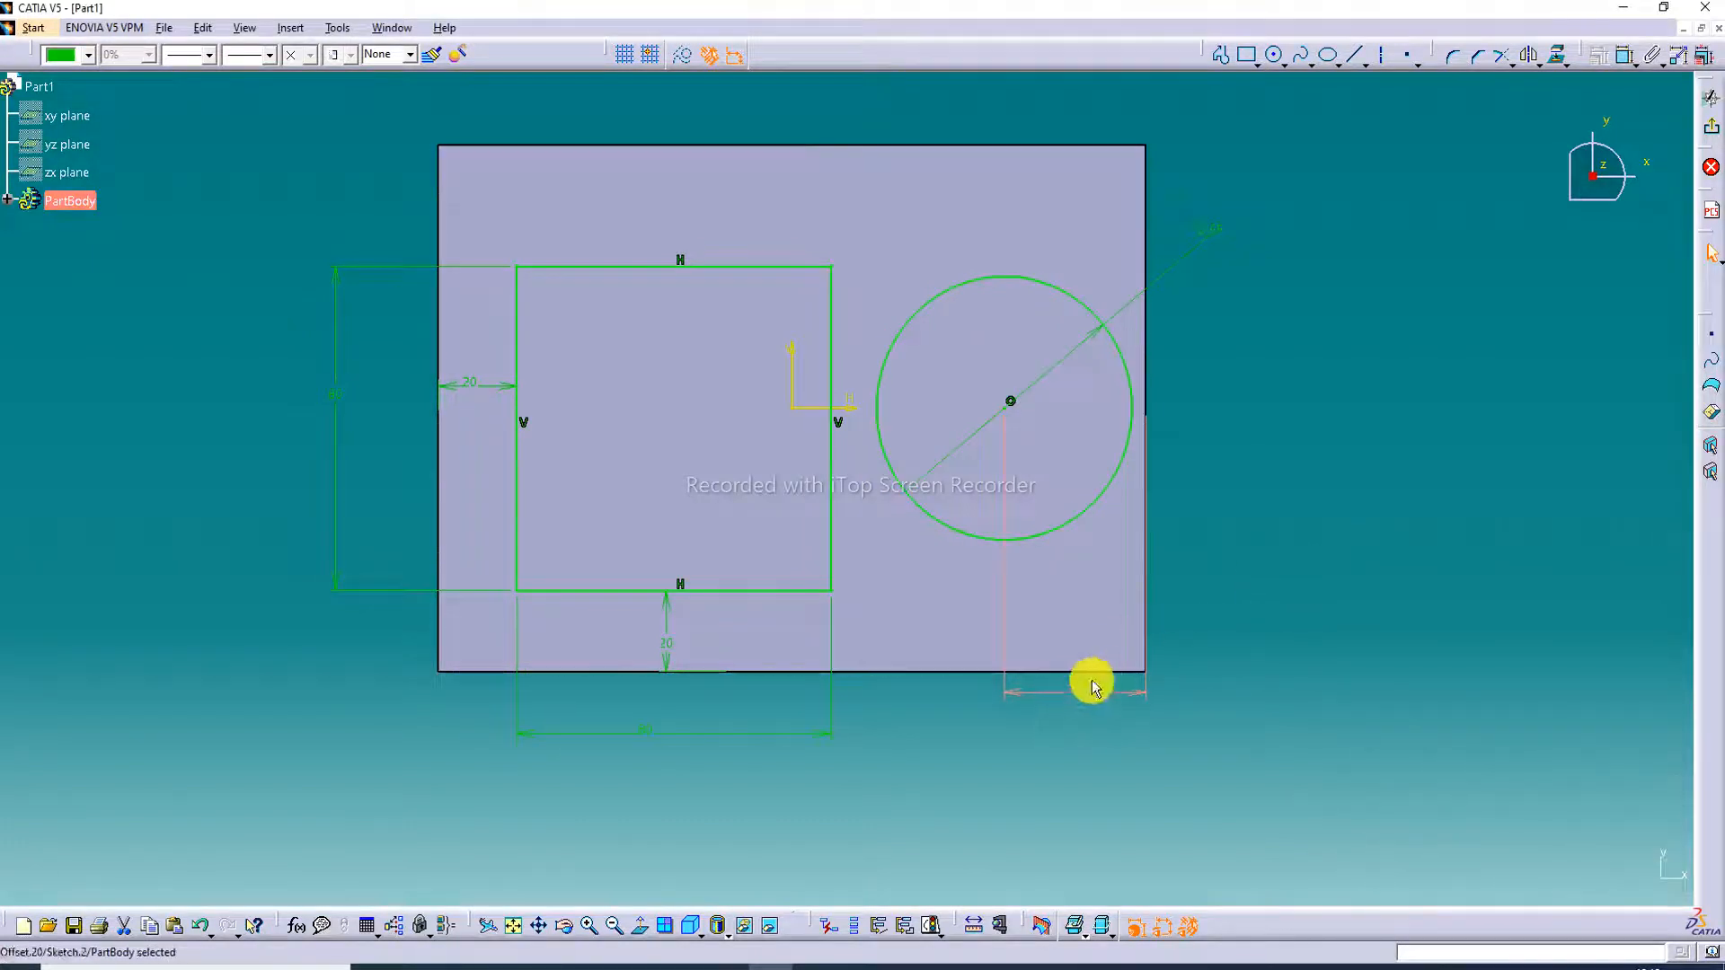
double_click(1078, 690)
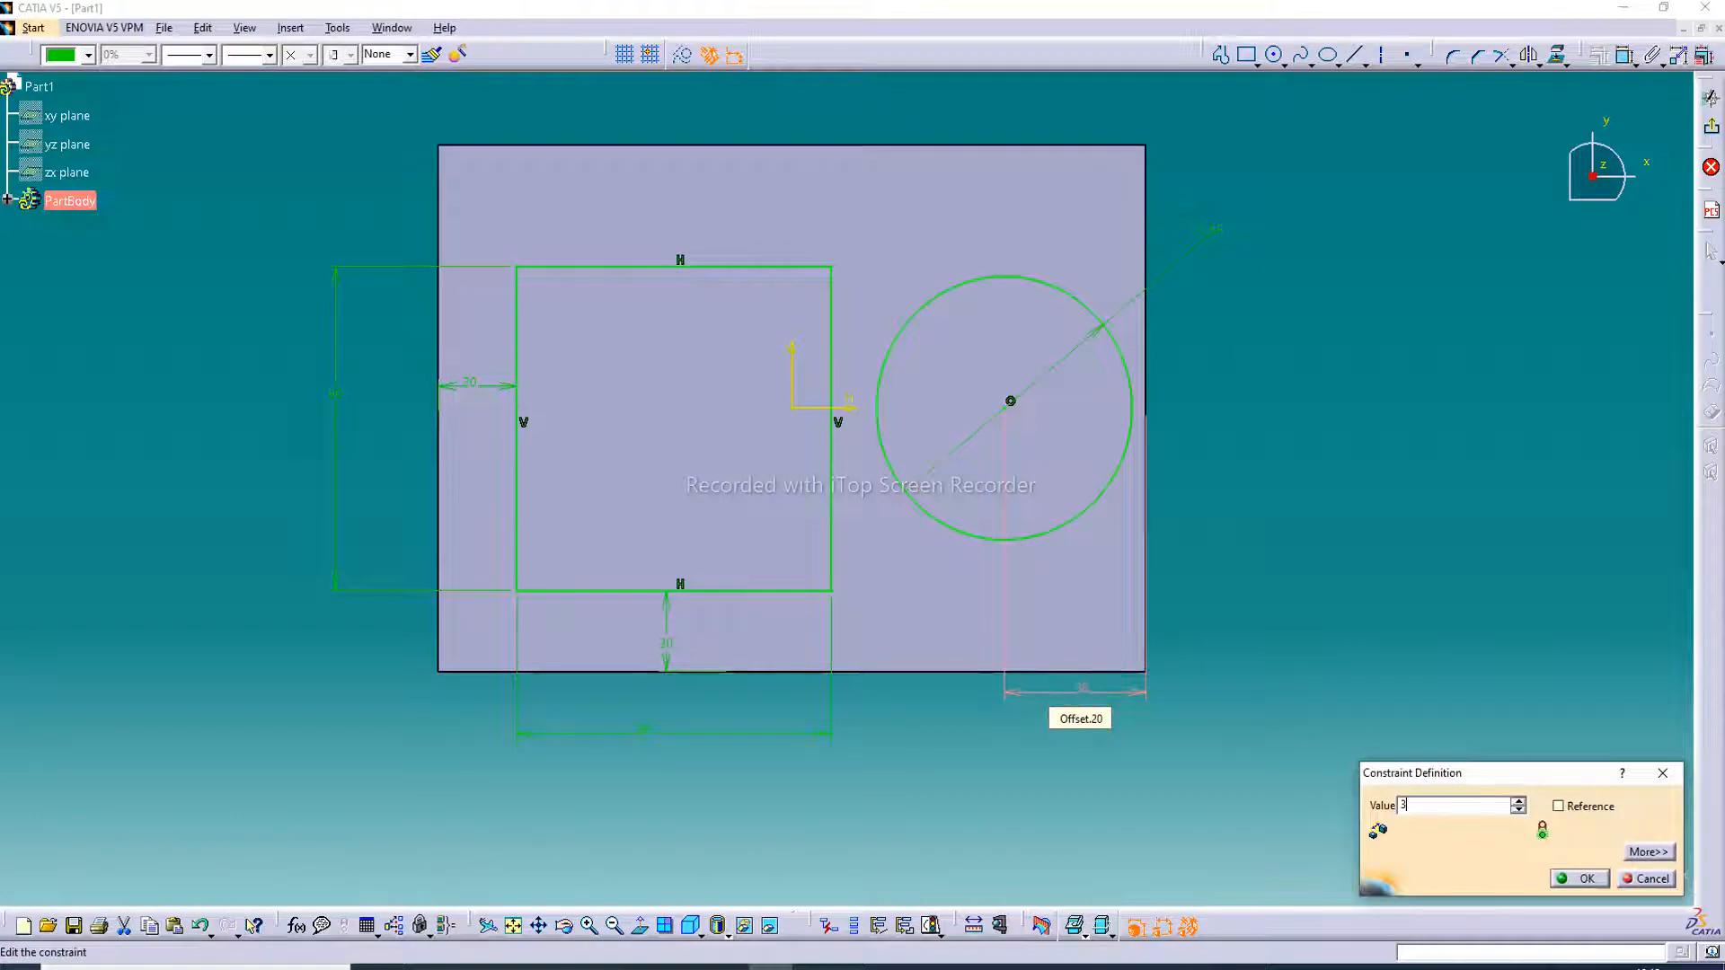
text(38)
key(Return)
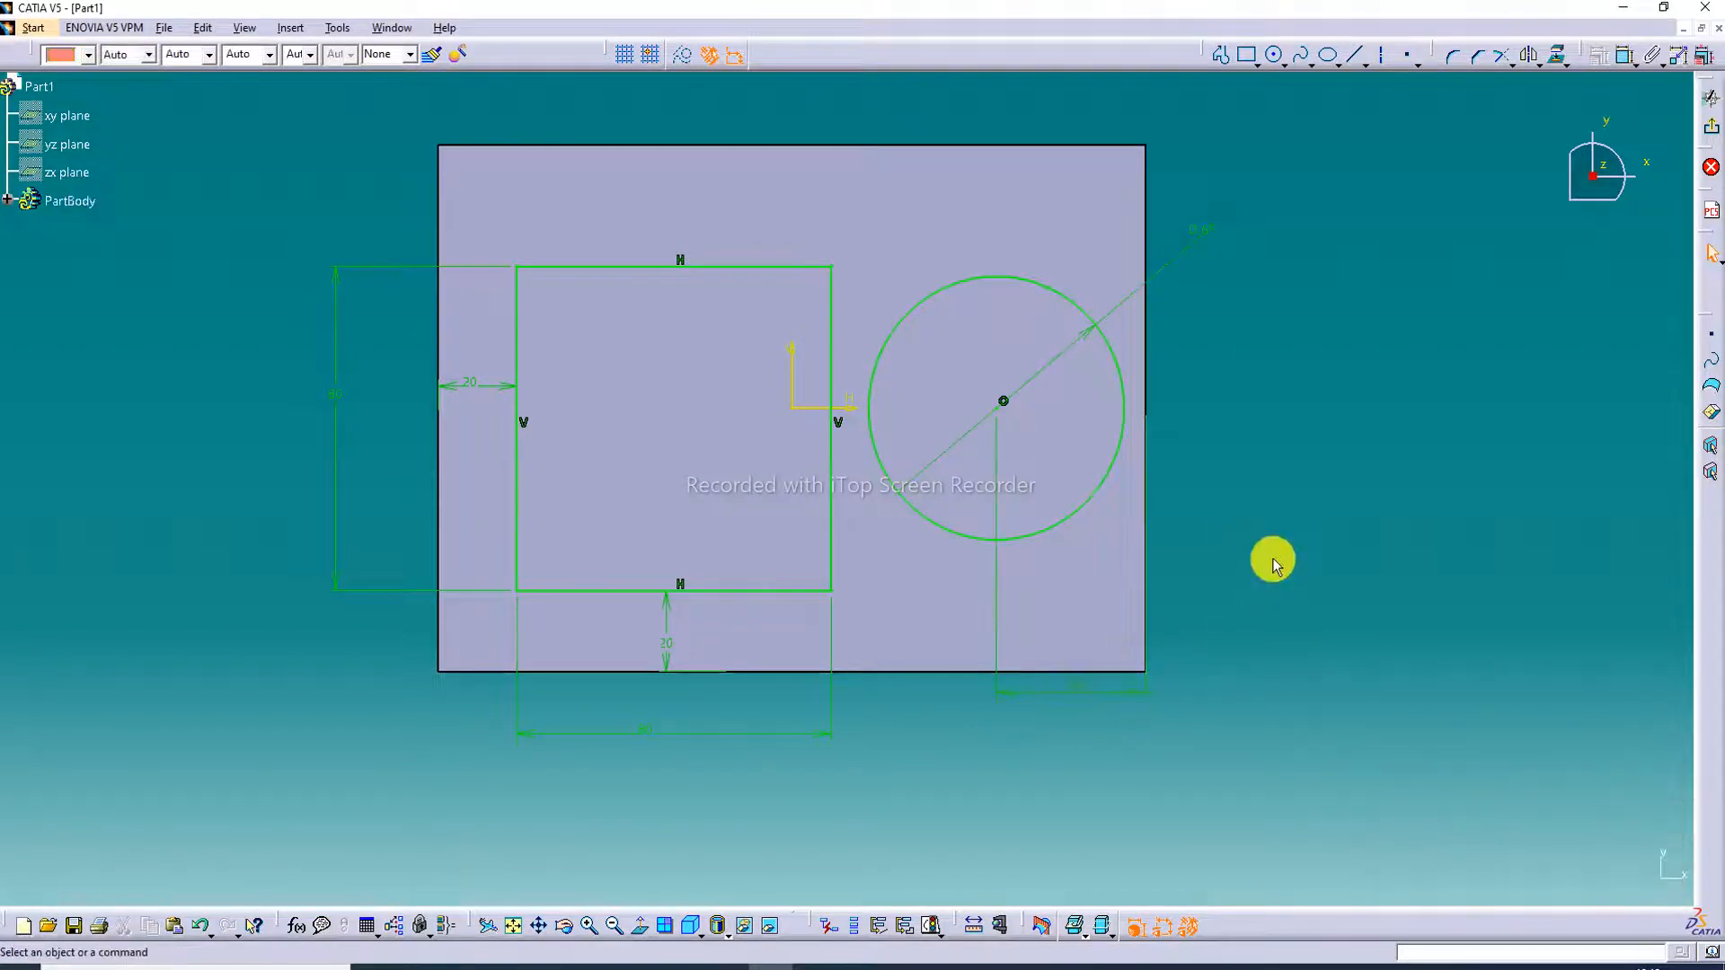
Set the distance between the circle's centre and the block's right edge to 39 mm
double_click(1078, 693)
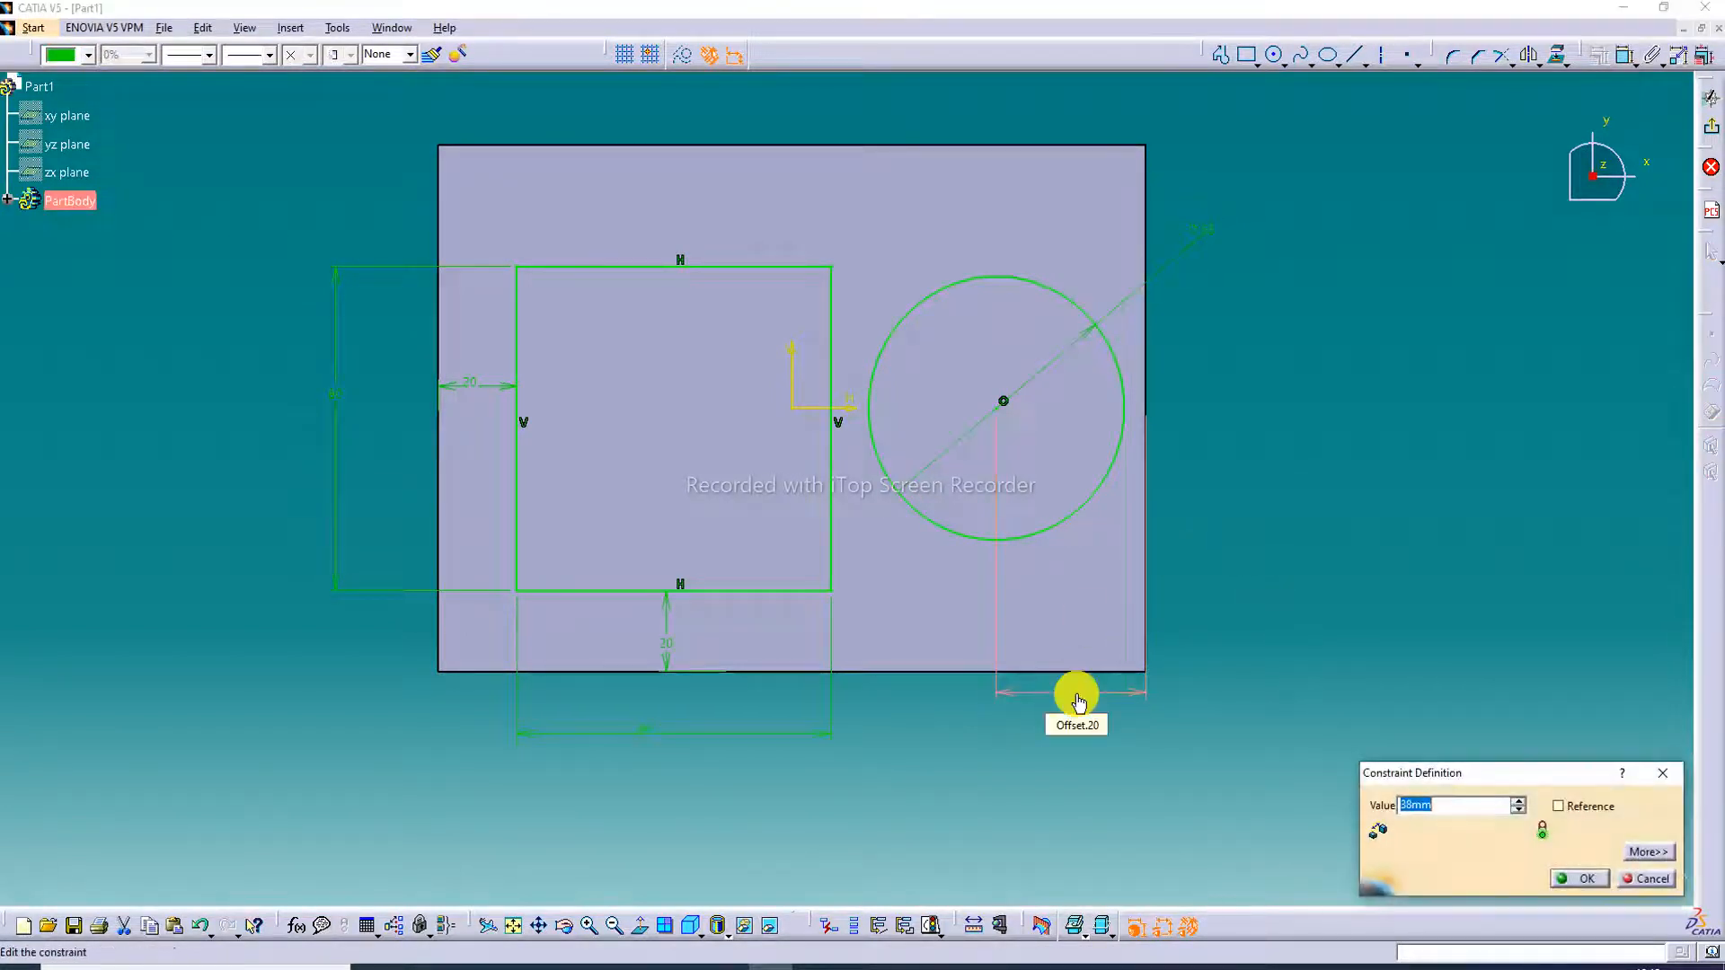
key(Return)
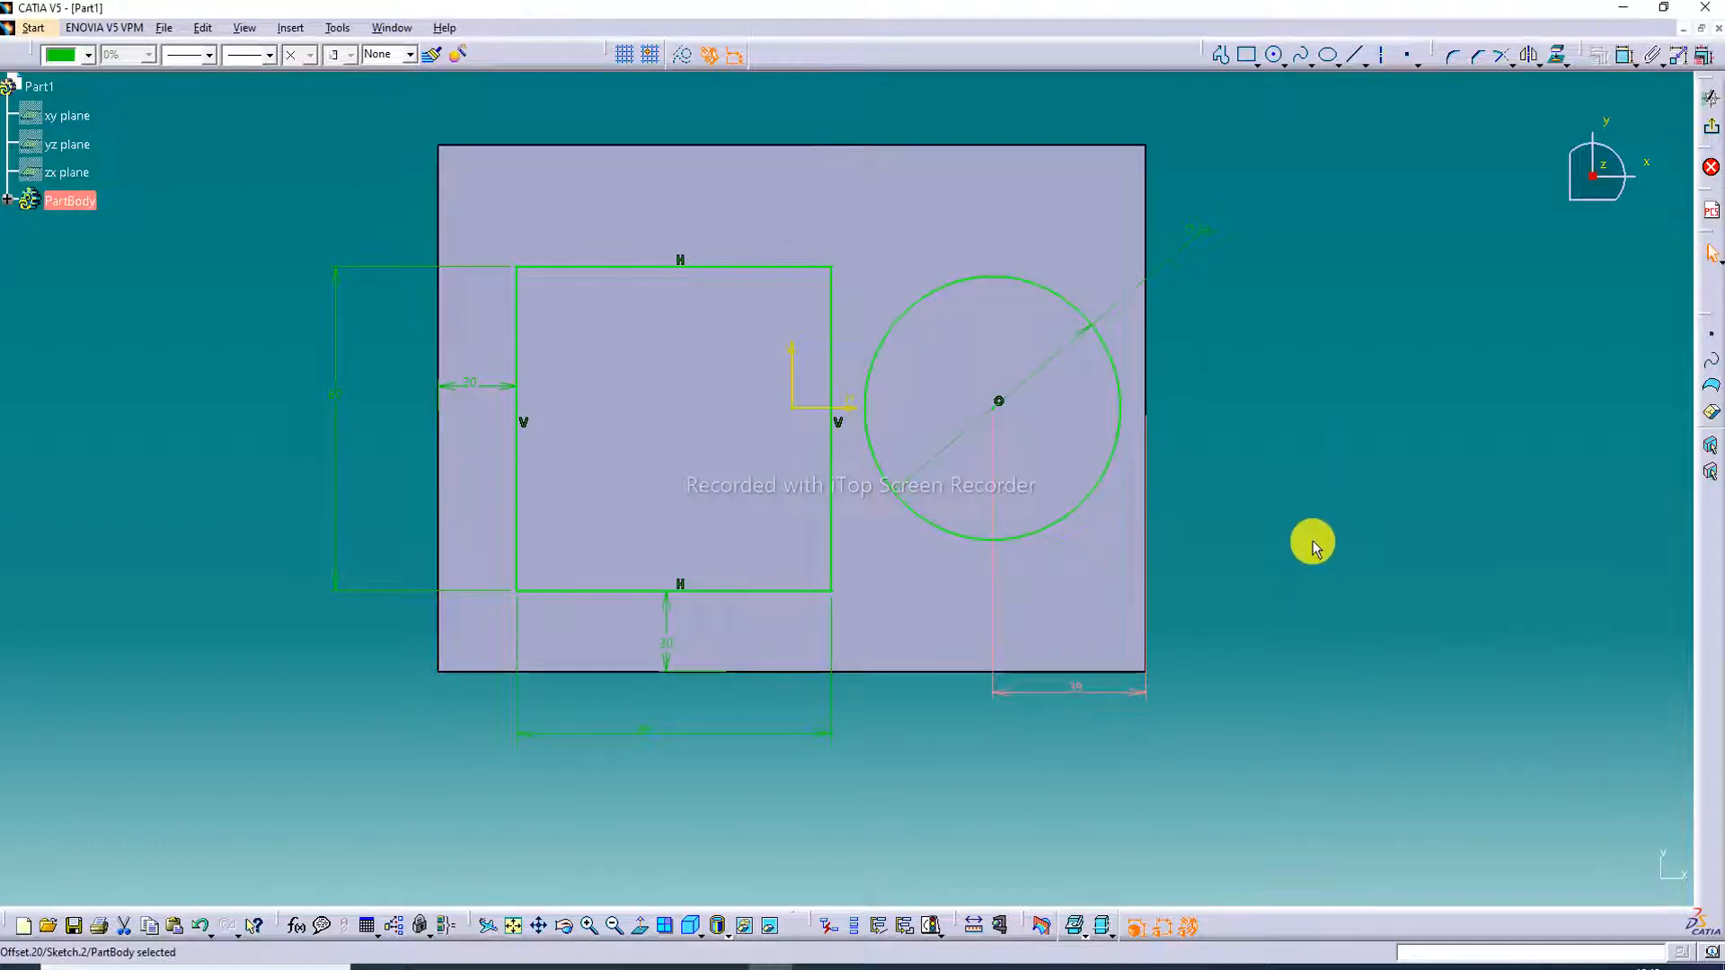
Round all four corners of the rectangle with a 16 mm radius, agreeing to convert its lengths into distances
click(1453, 56)
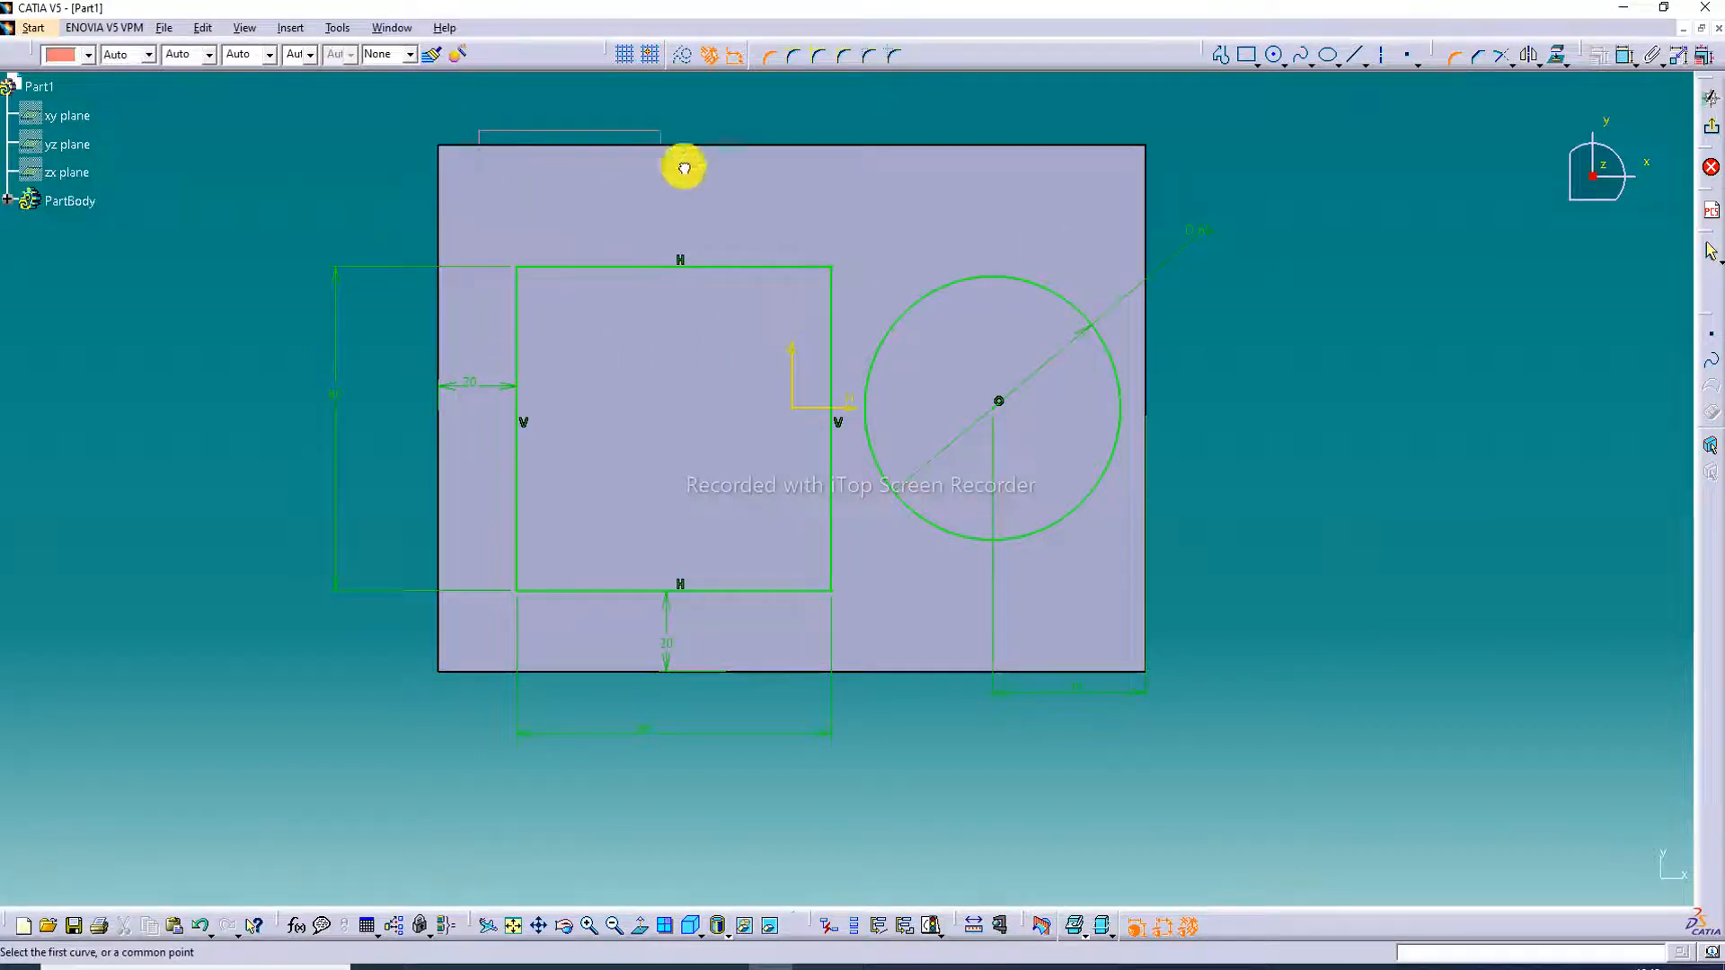
click(844, 672)
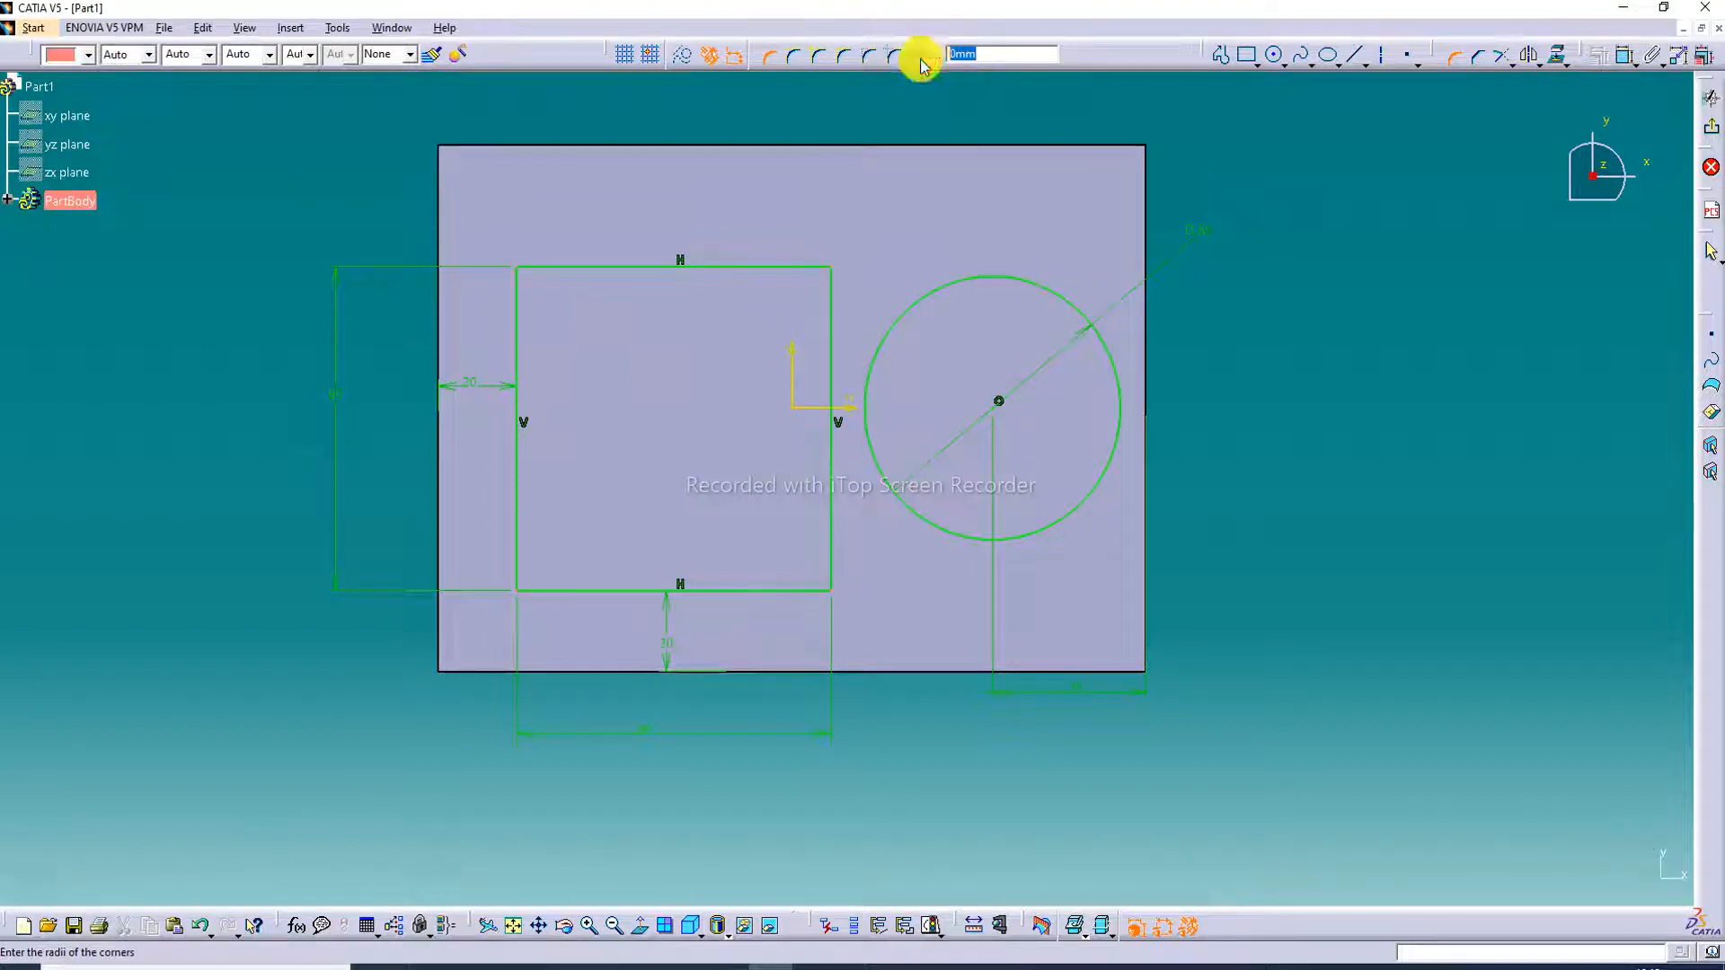
key(Return)
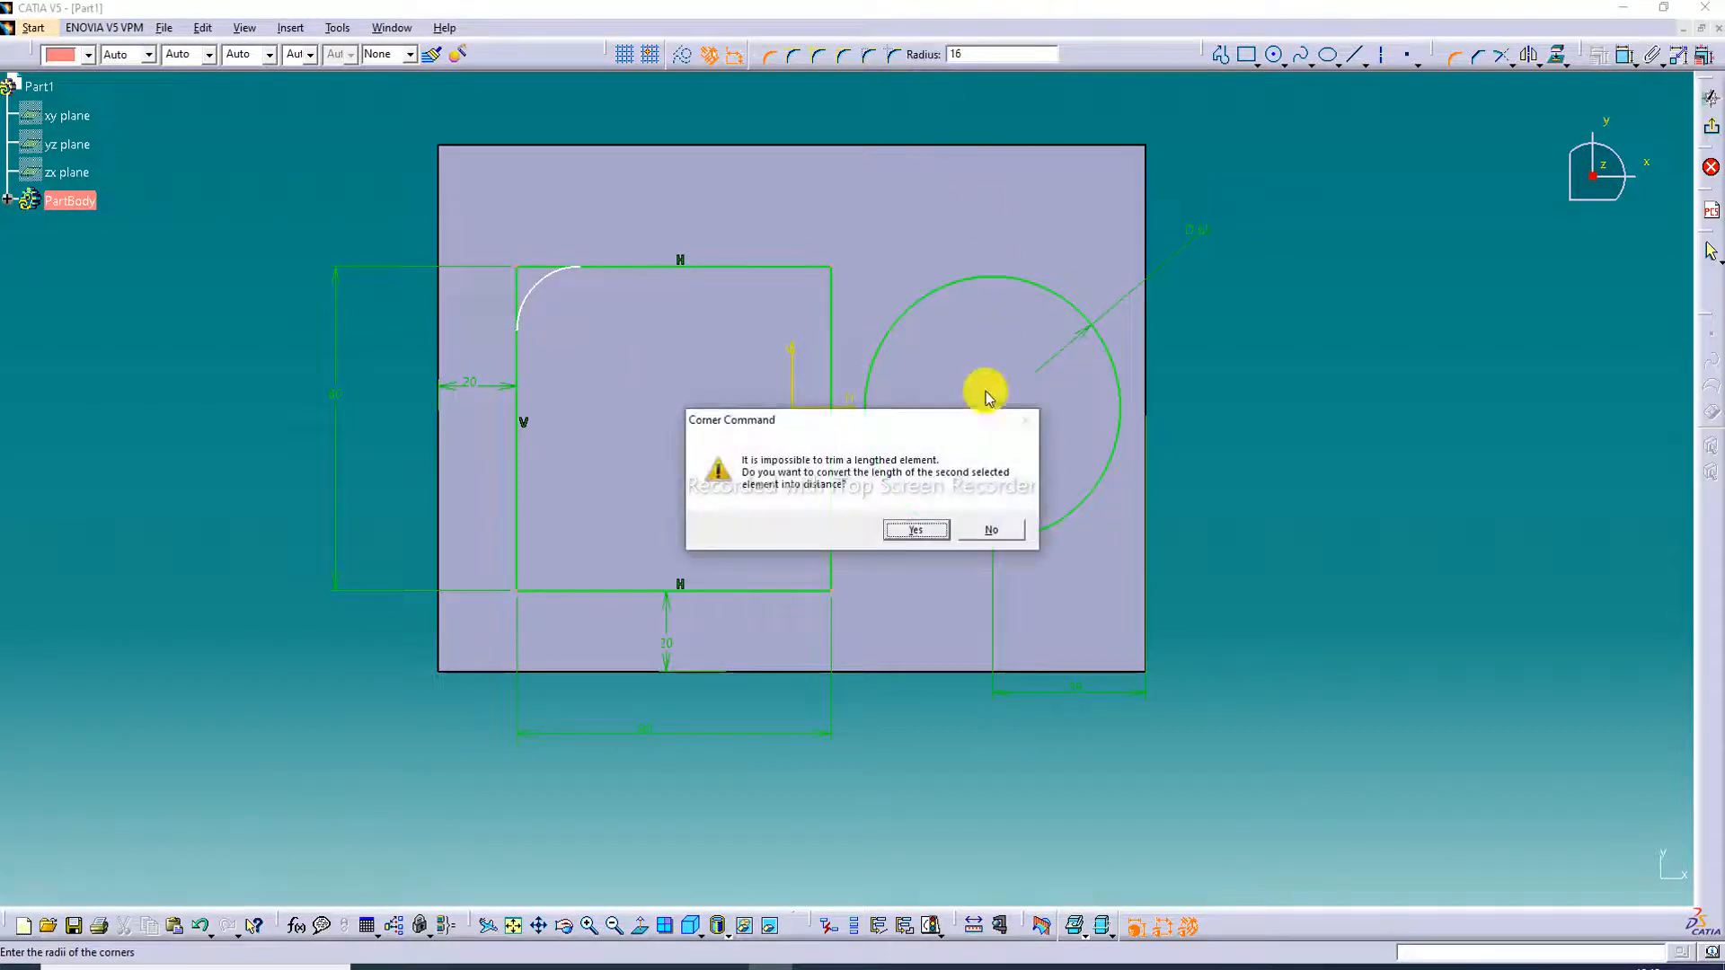
click(918, 530)
click(920, 529)
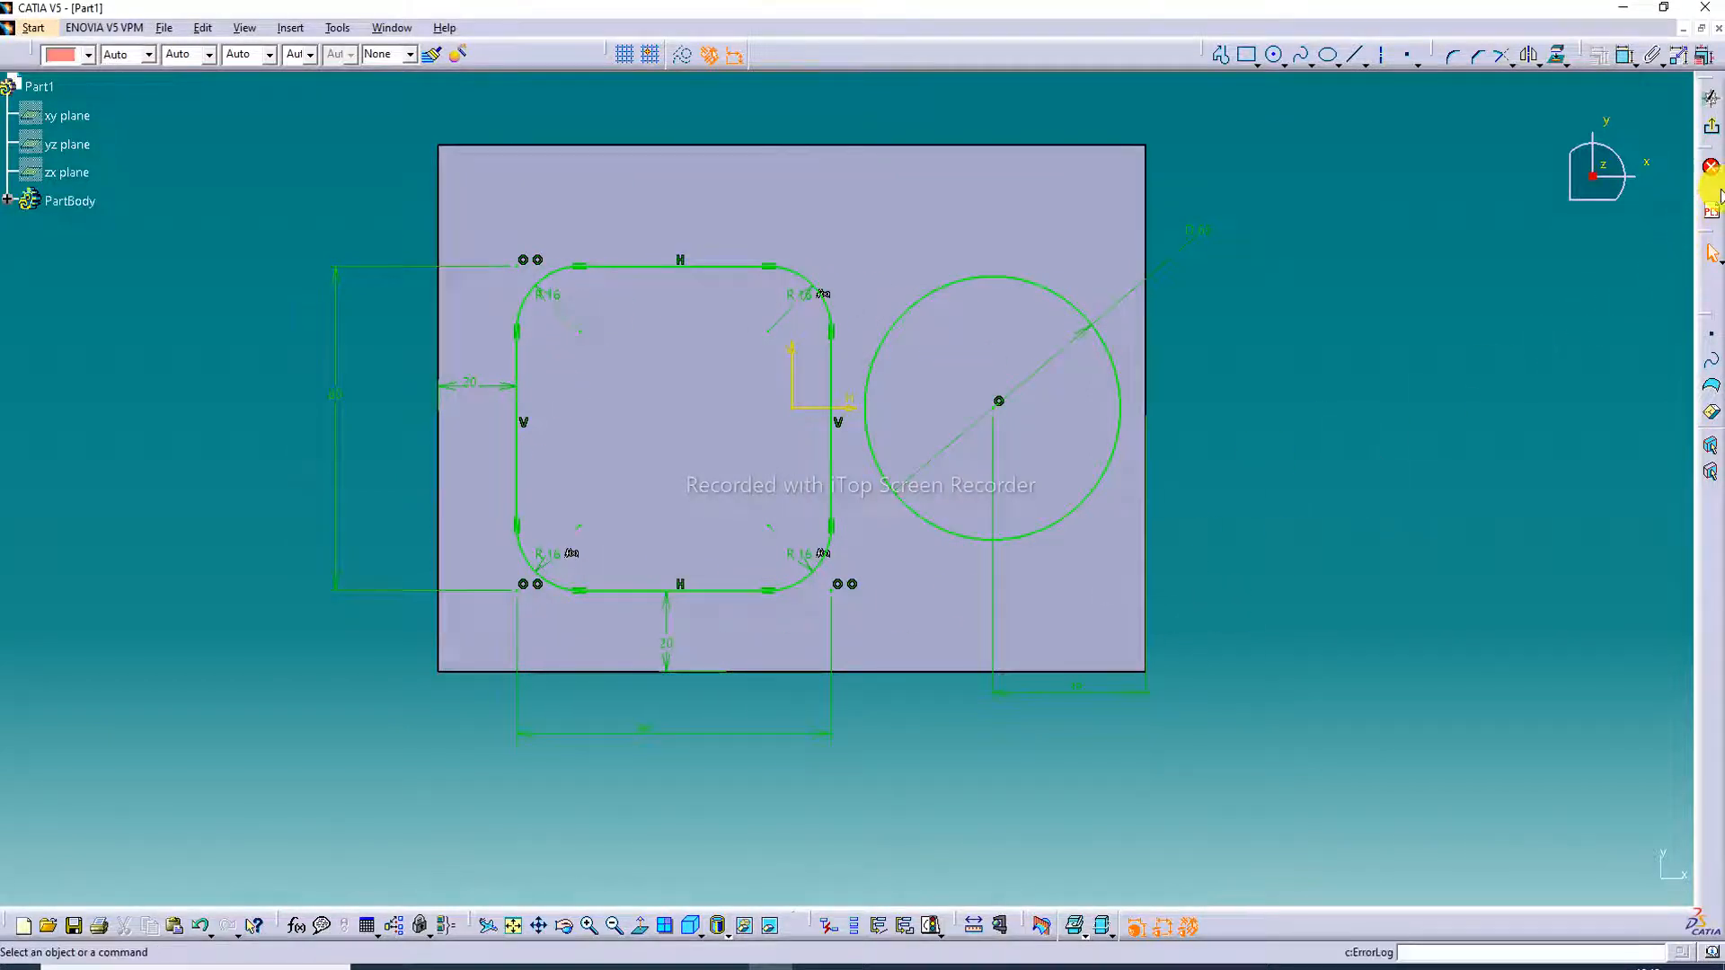
Leave the sketch and cut the rounded rectangle and circle through the block as a 60 mm deep pocket
click(1712, 132)
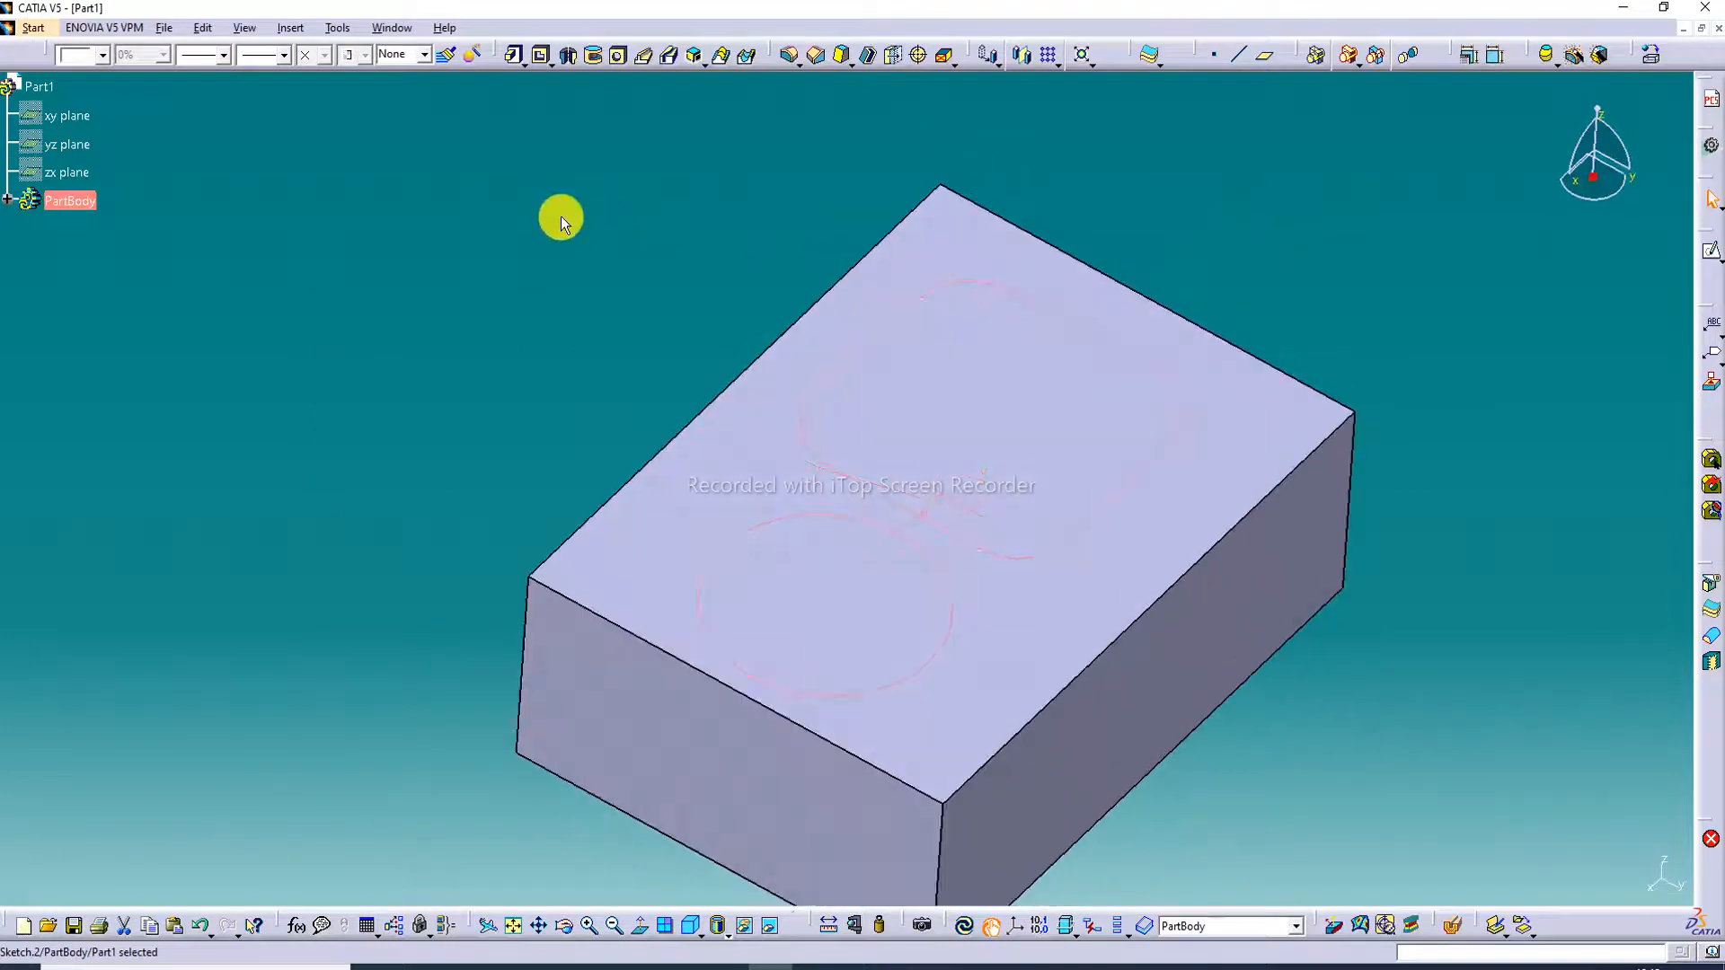
click(540, 56)
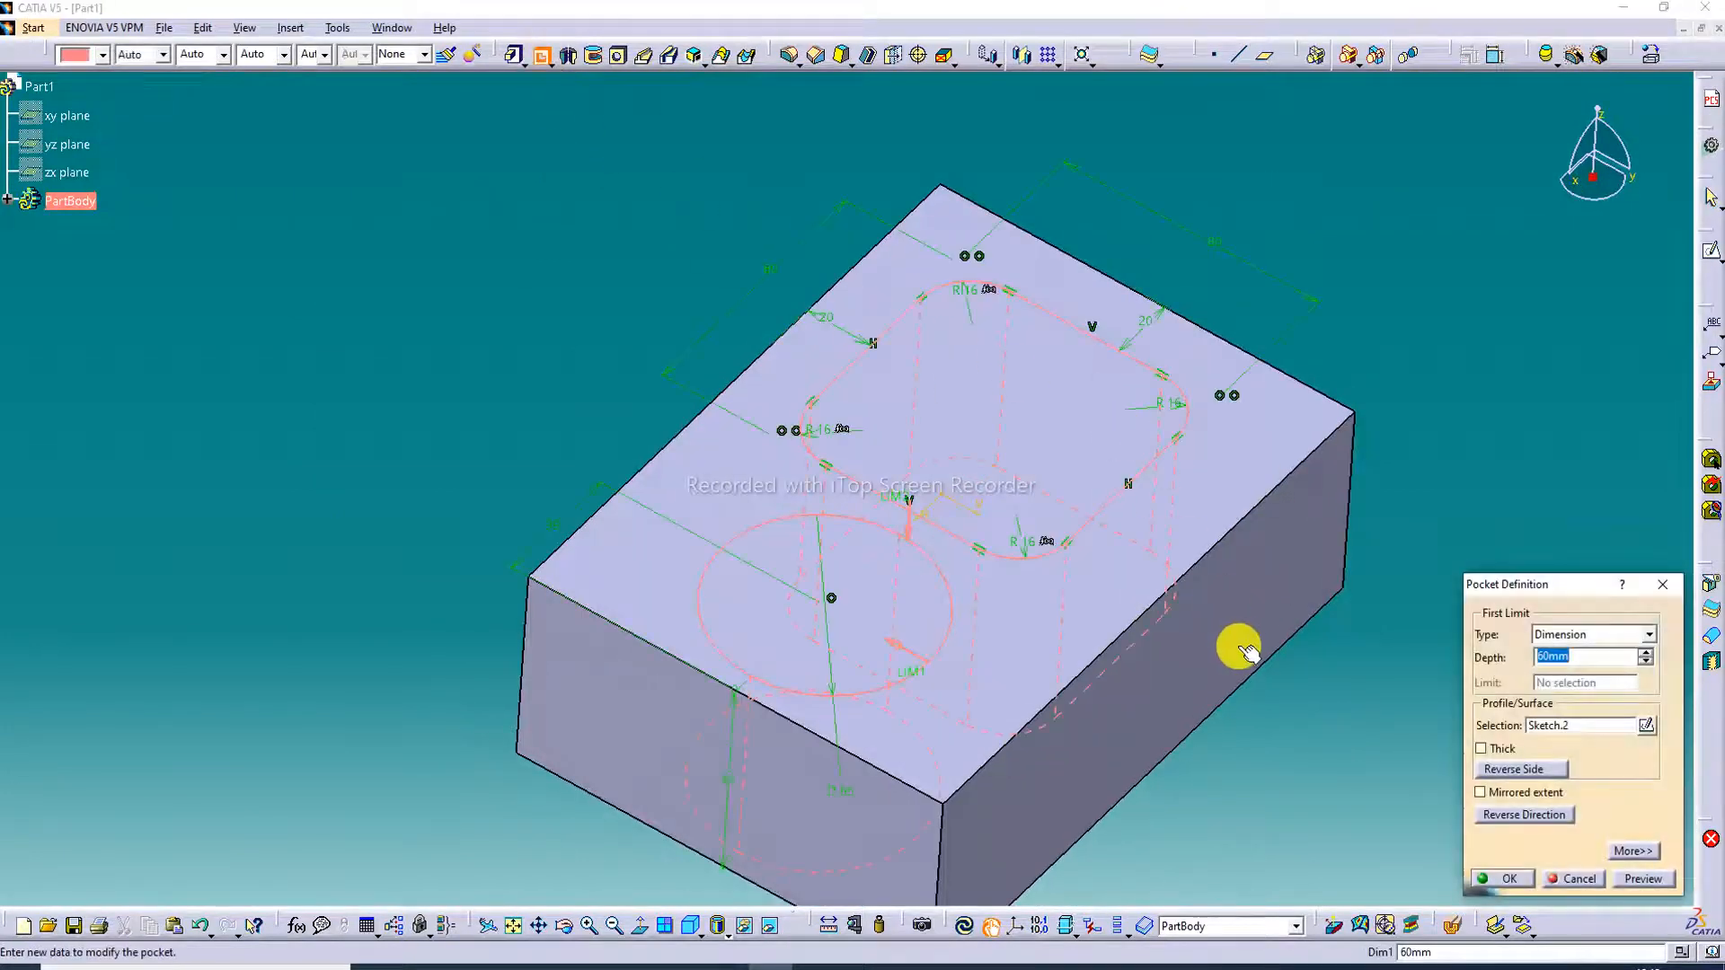
click(1636, 881)
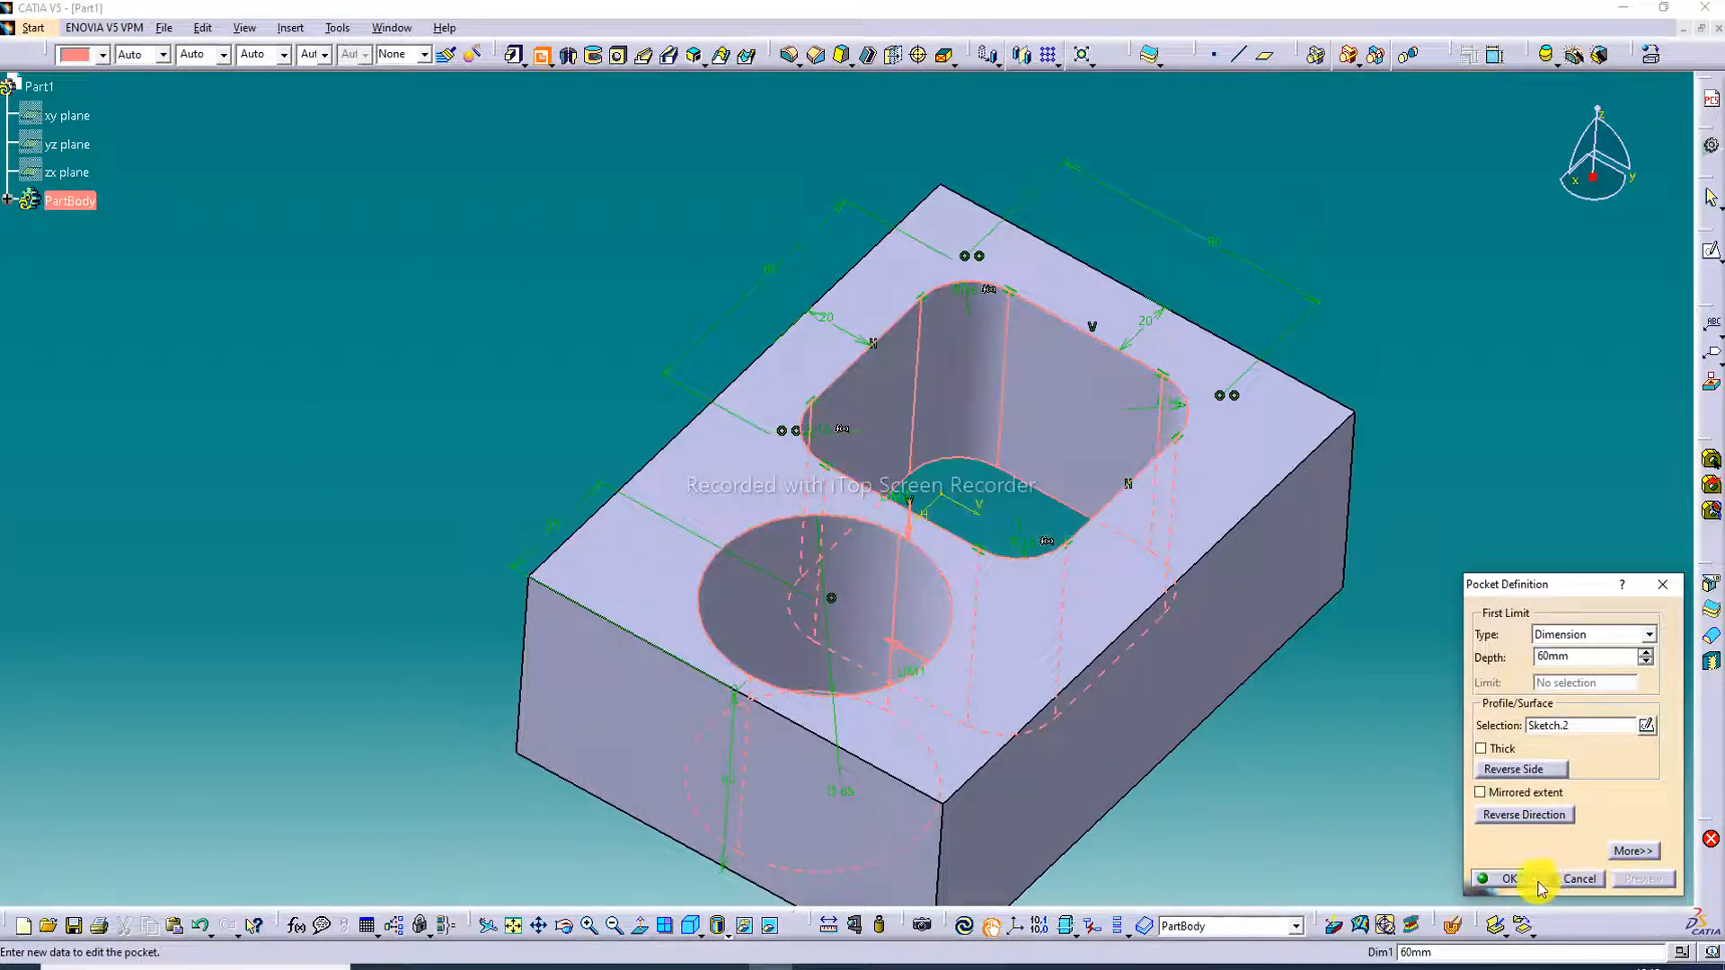
click(1509, 881)
Fillet all edges of the block's top and bottom faces, including the pocket rims, with a 3 mm radius
middle_drag(1109, 595, 966, 510)
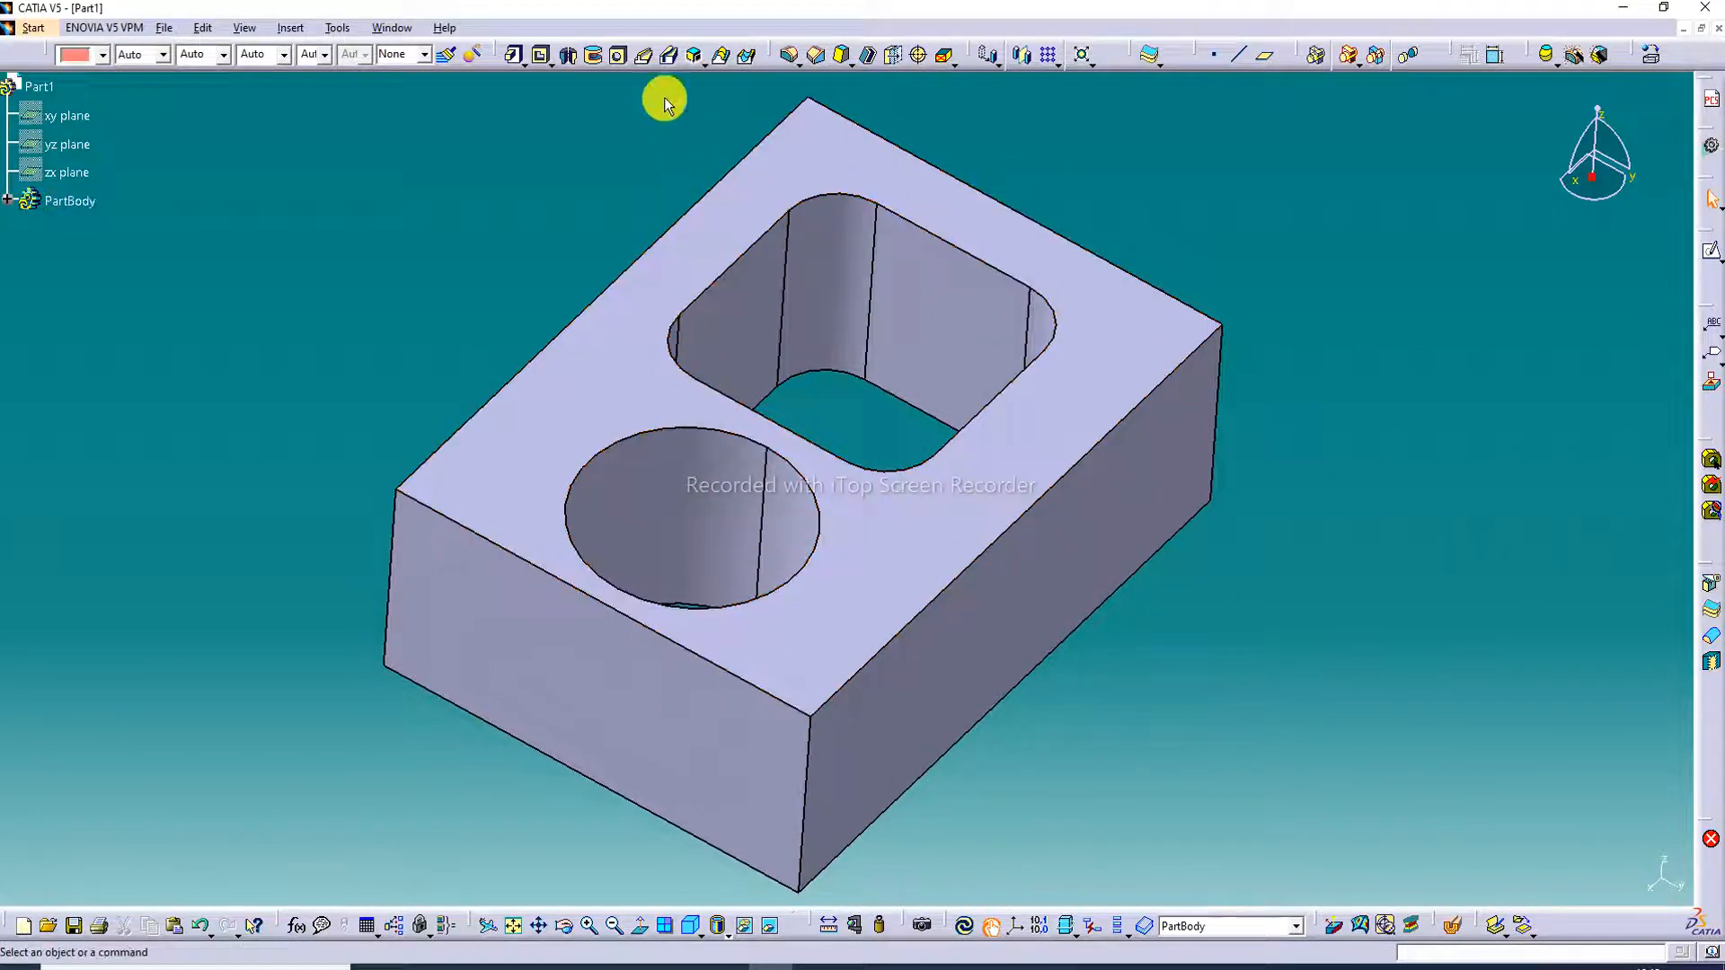
click(789, 54)
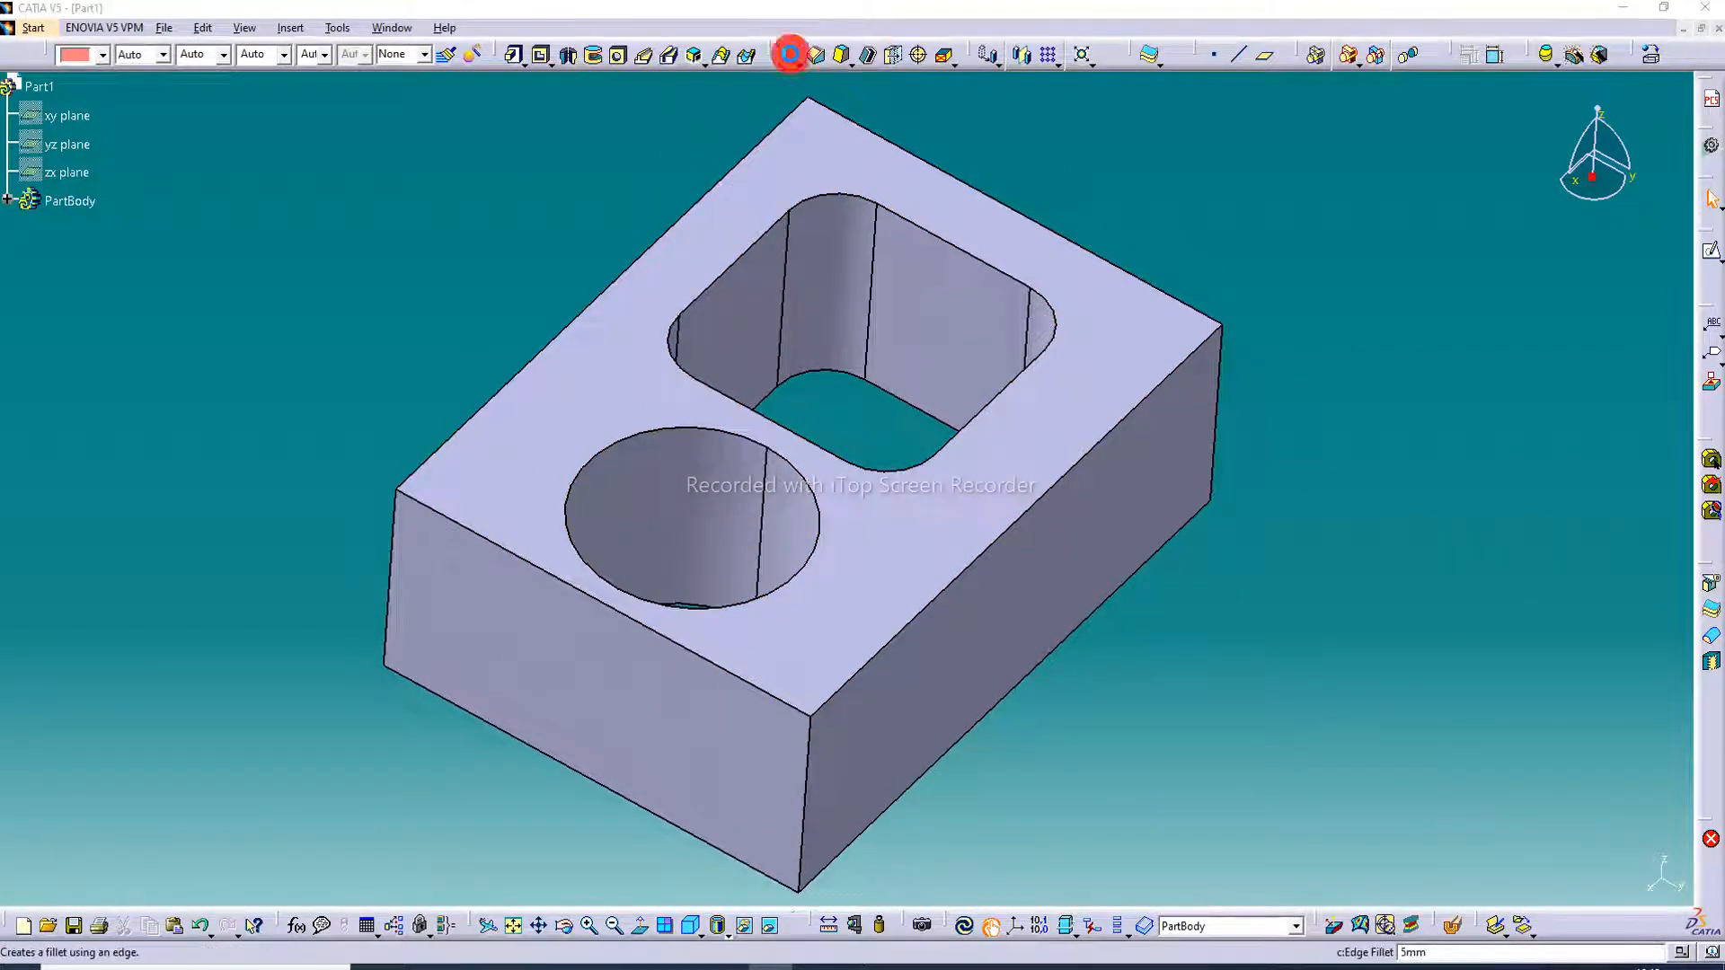
click(1002, 243)
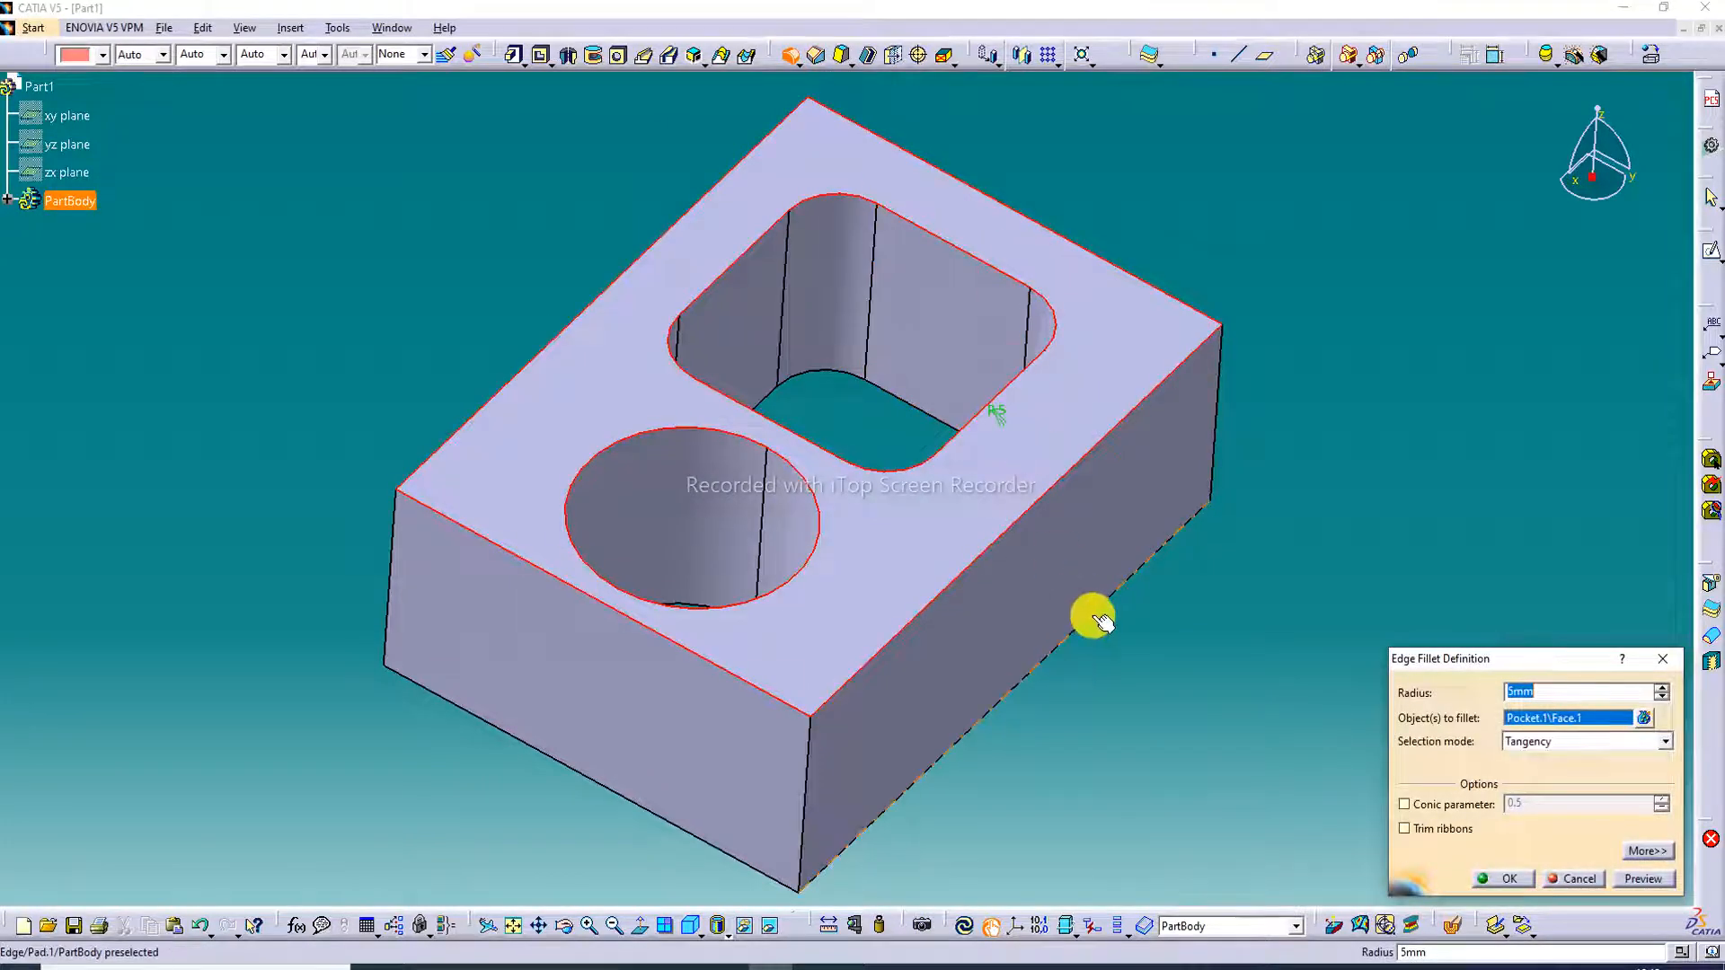
middle_drag(1086, 614, 824, 185)
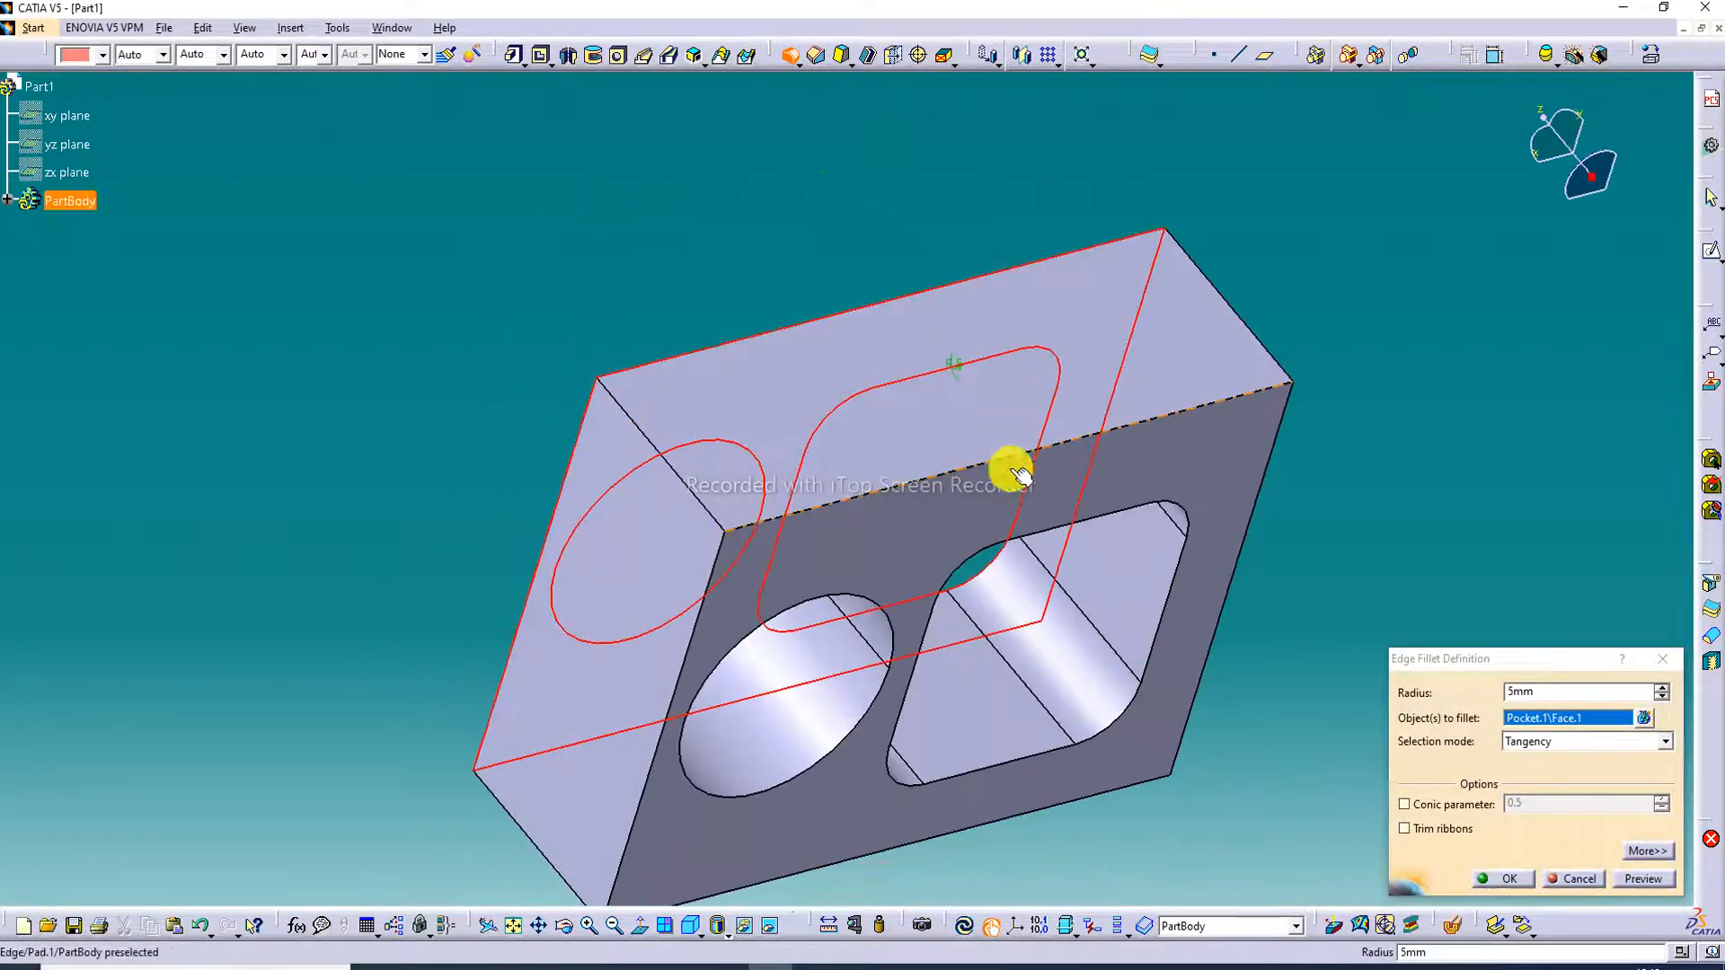
click(997, 497)
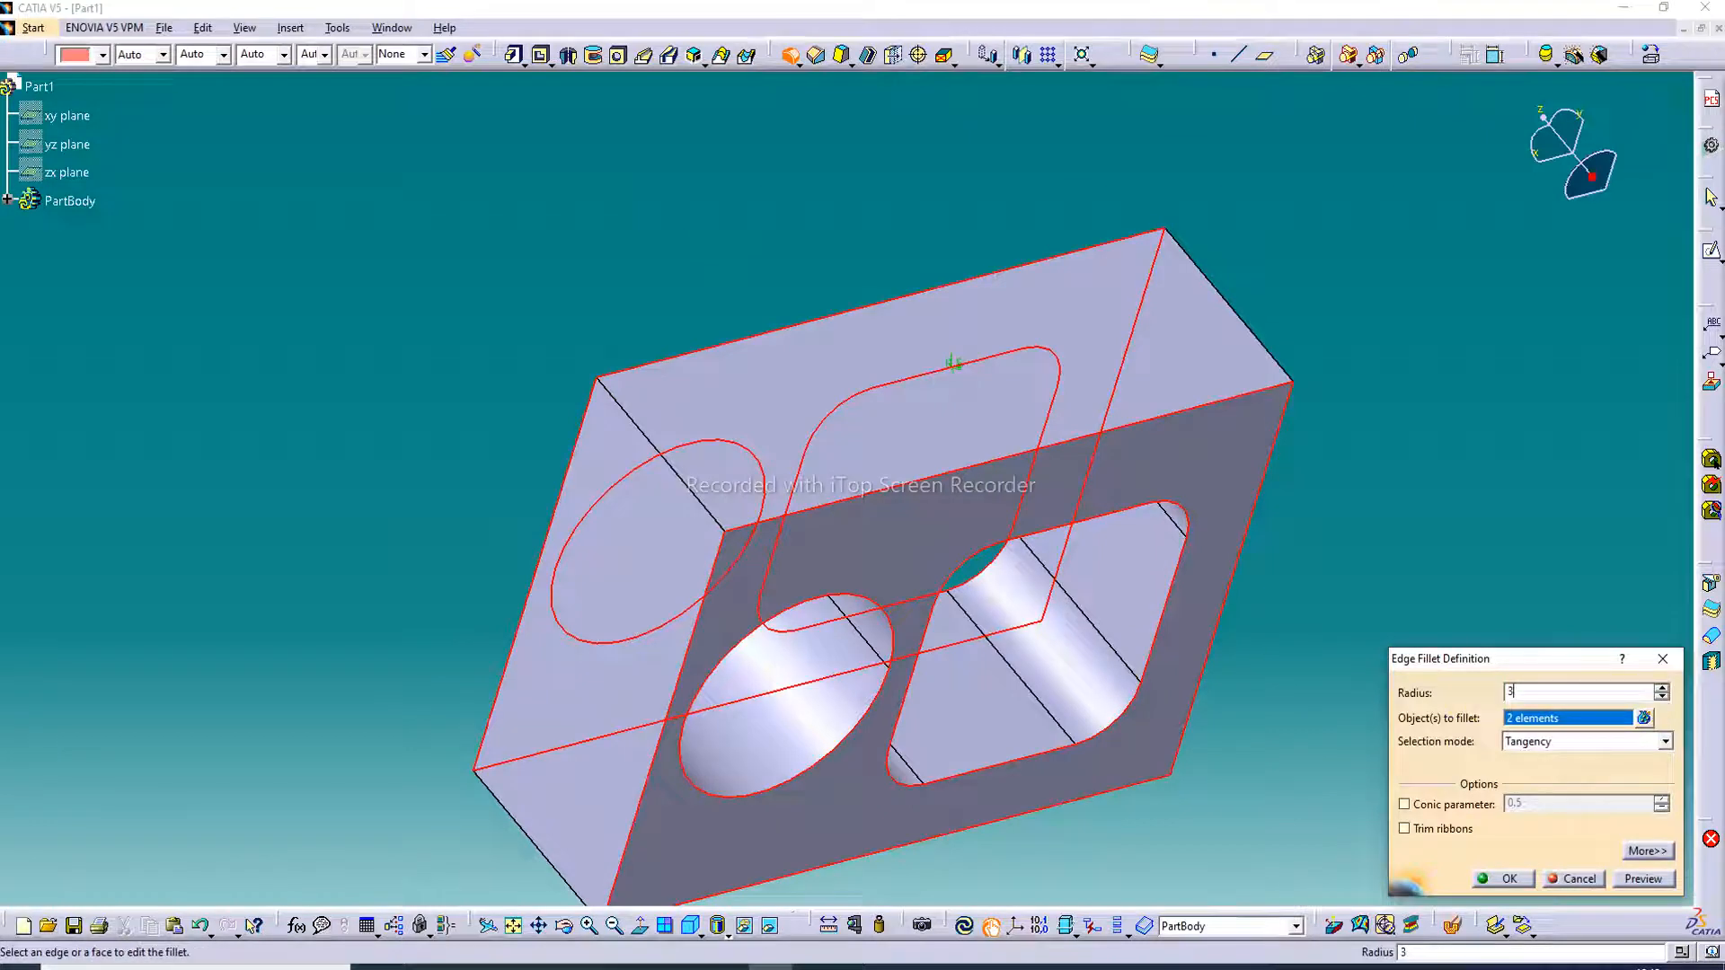
key(Return)
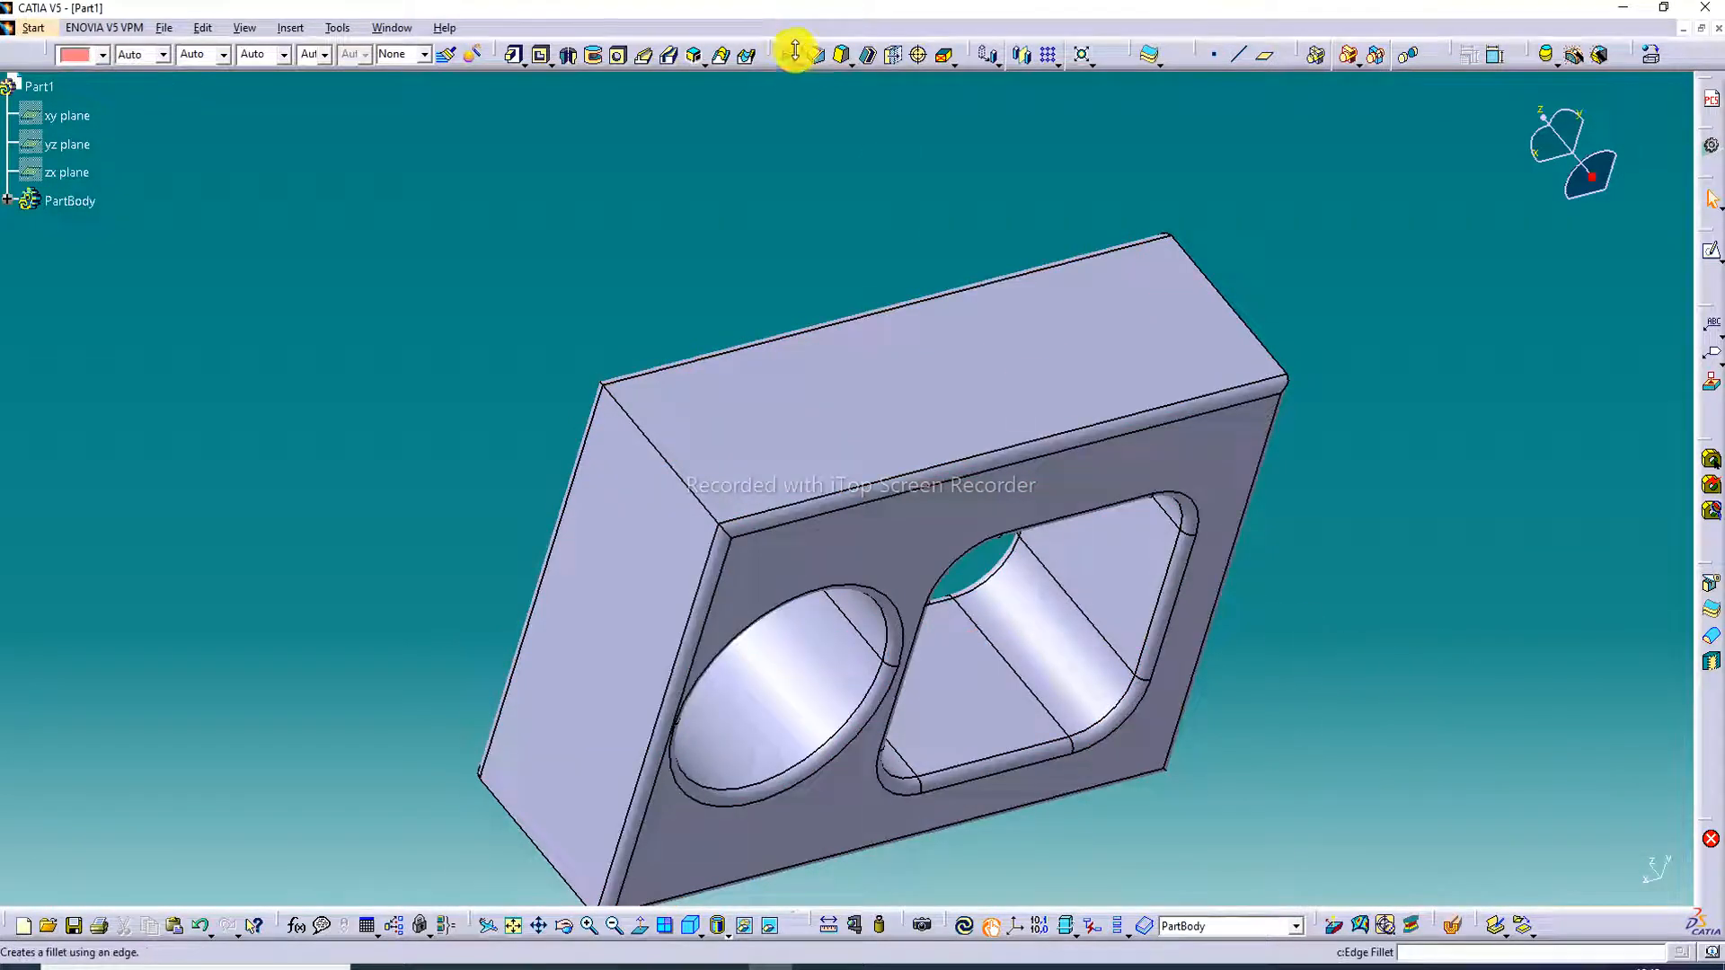
Fillet the block's four vertical corner edges with a 3 mm radius
click(790, 54)
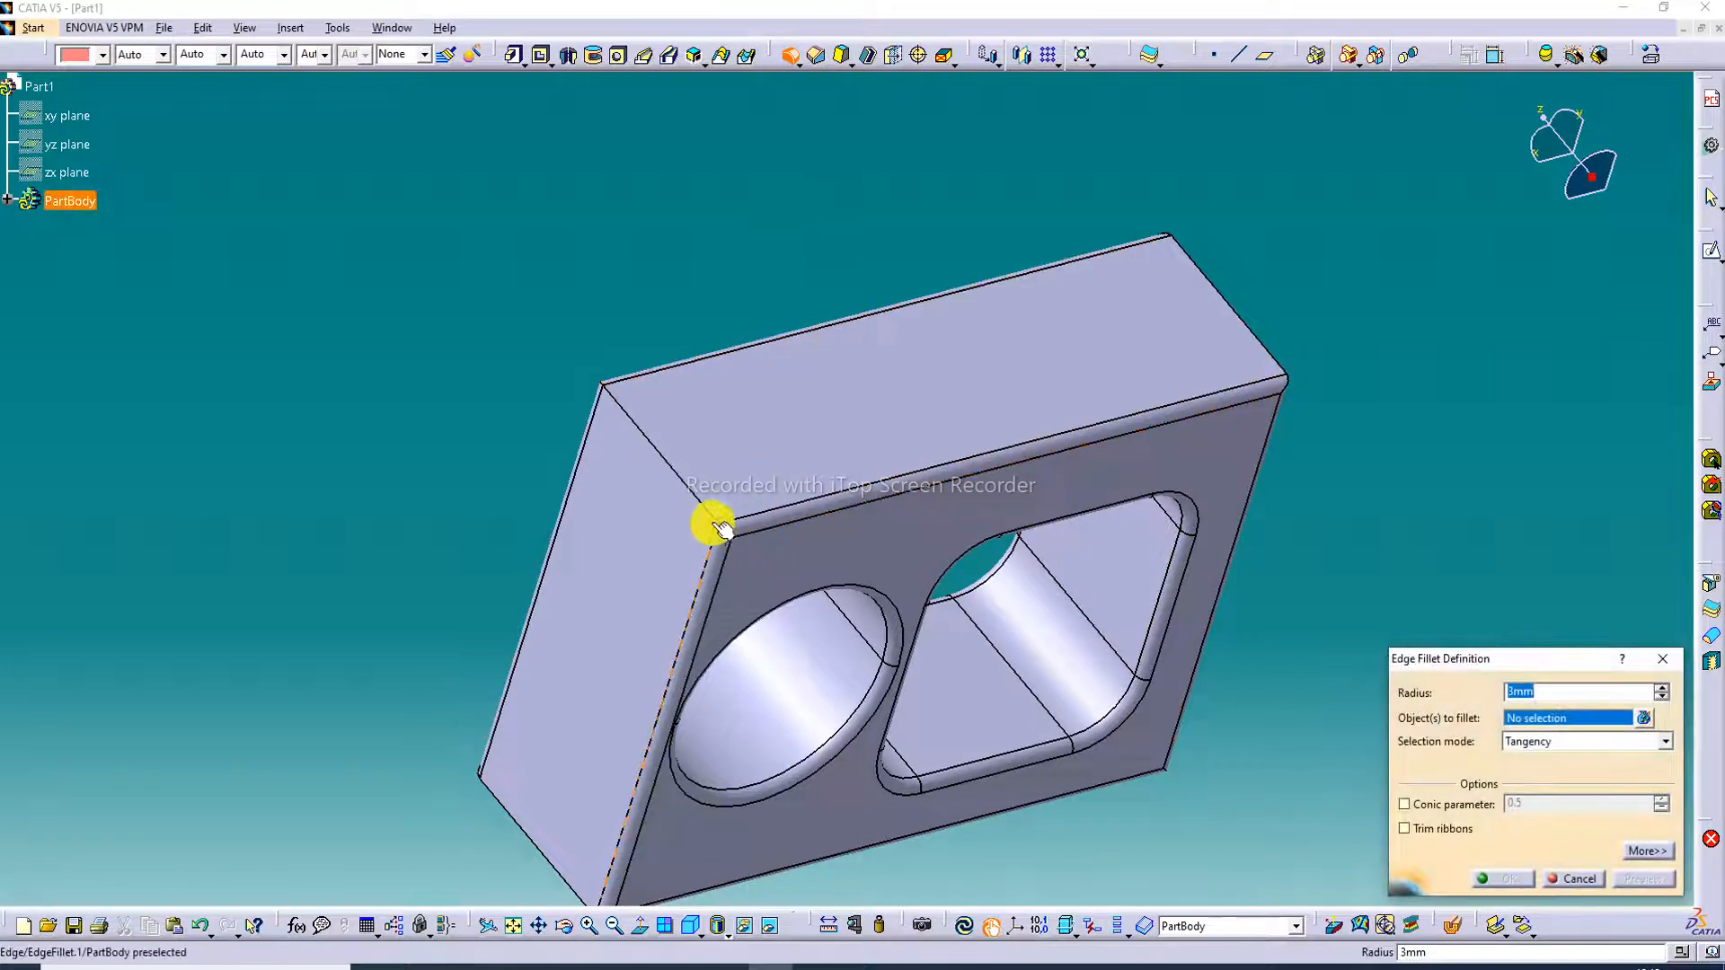
click(669, 468)
click(1258, 347)
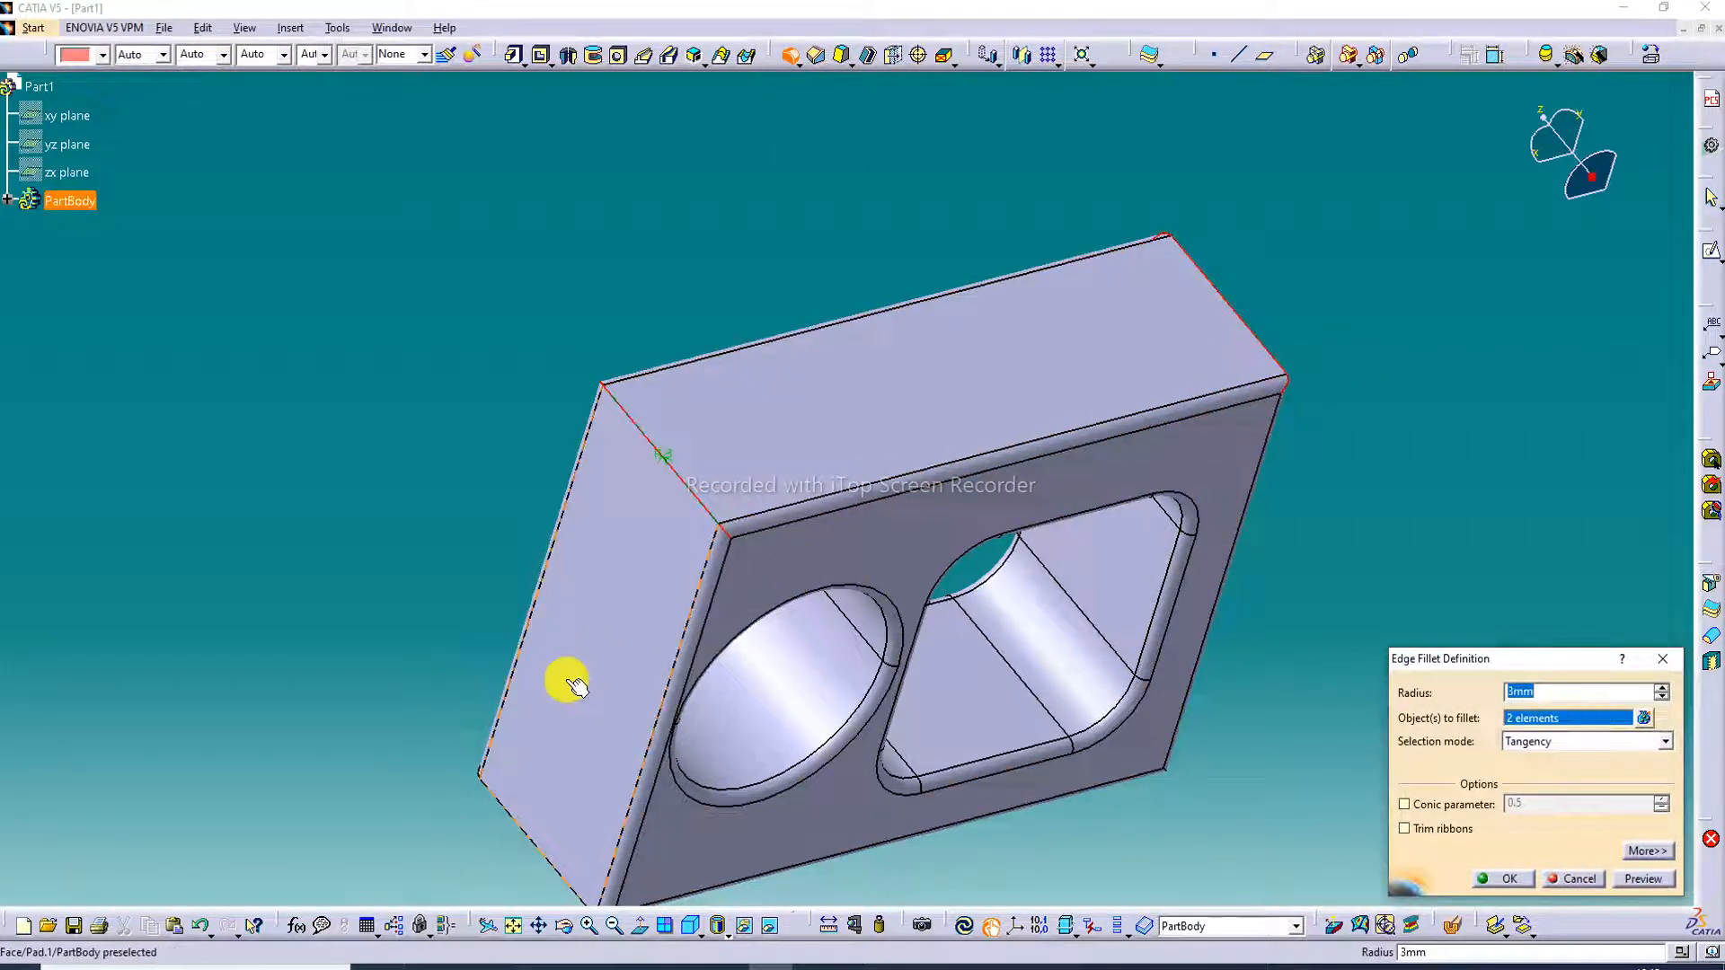
click(517, 830)
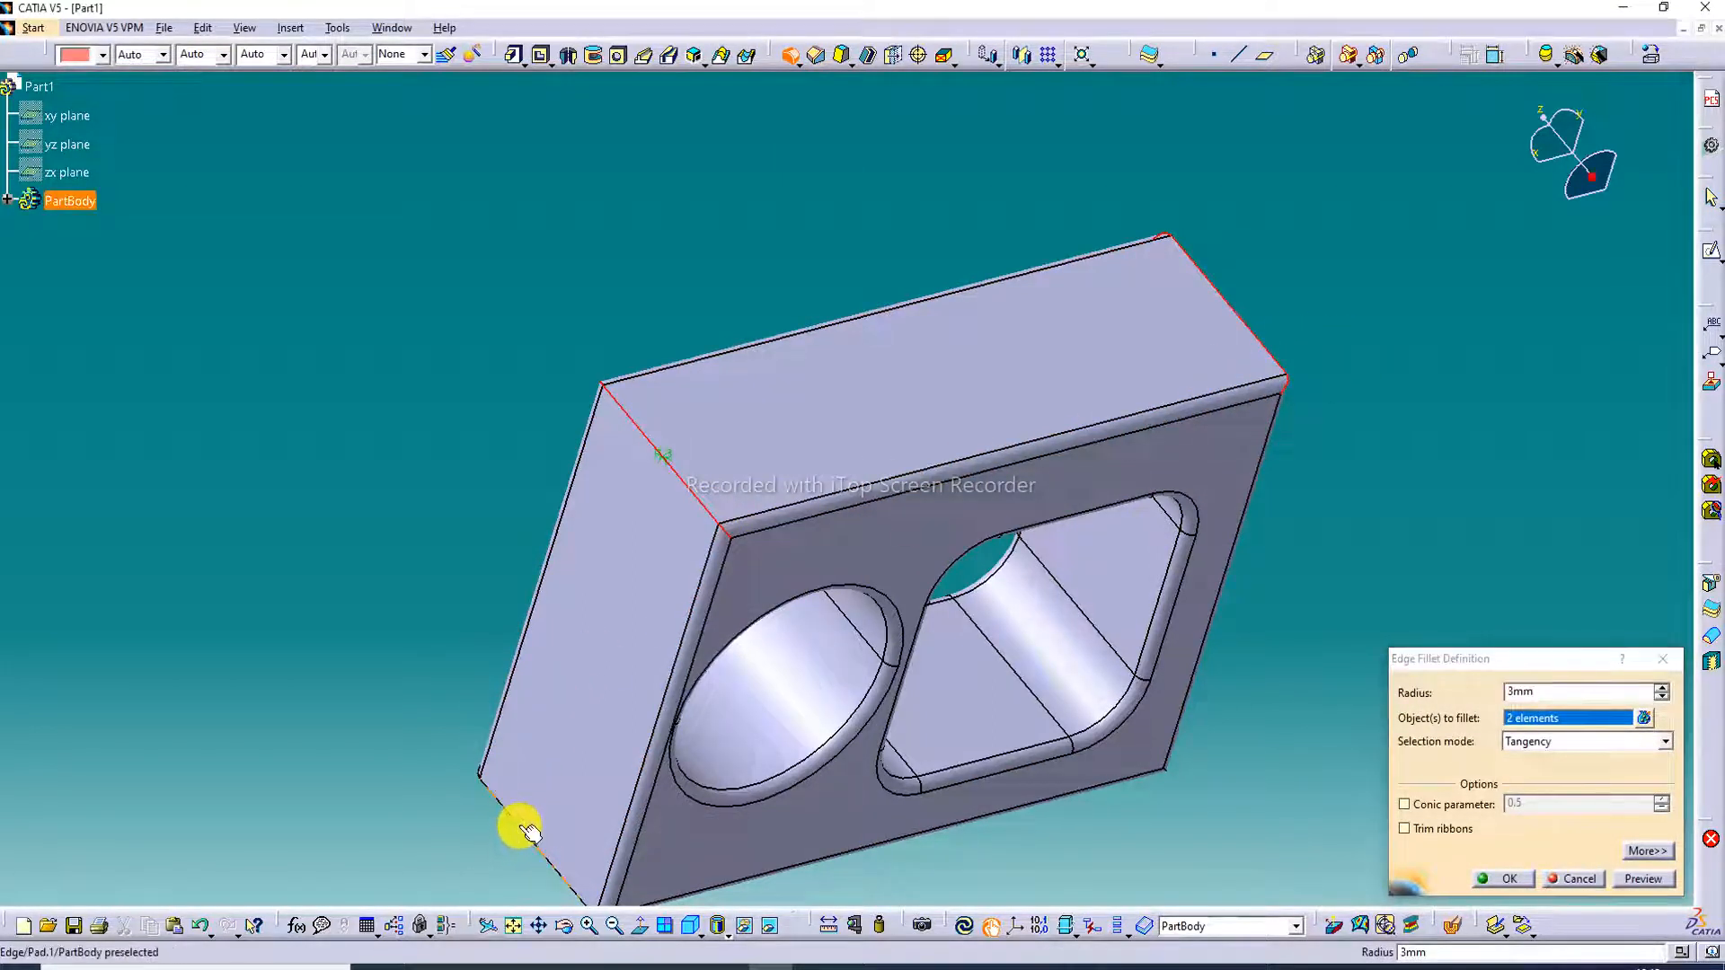
click(530, 831)
middle_drag(1102, 717, 820, 435)
click(1101, 827)
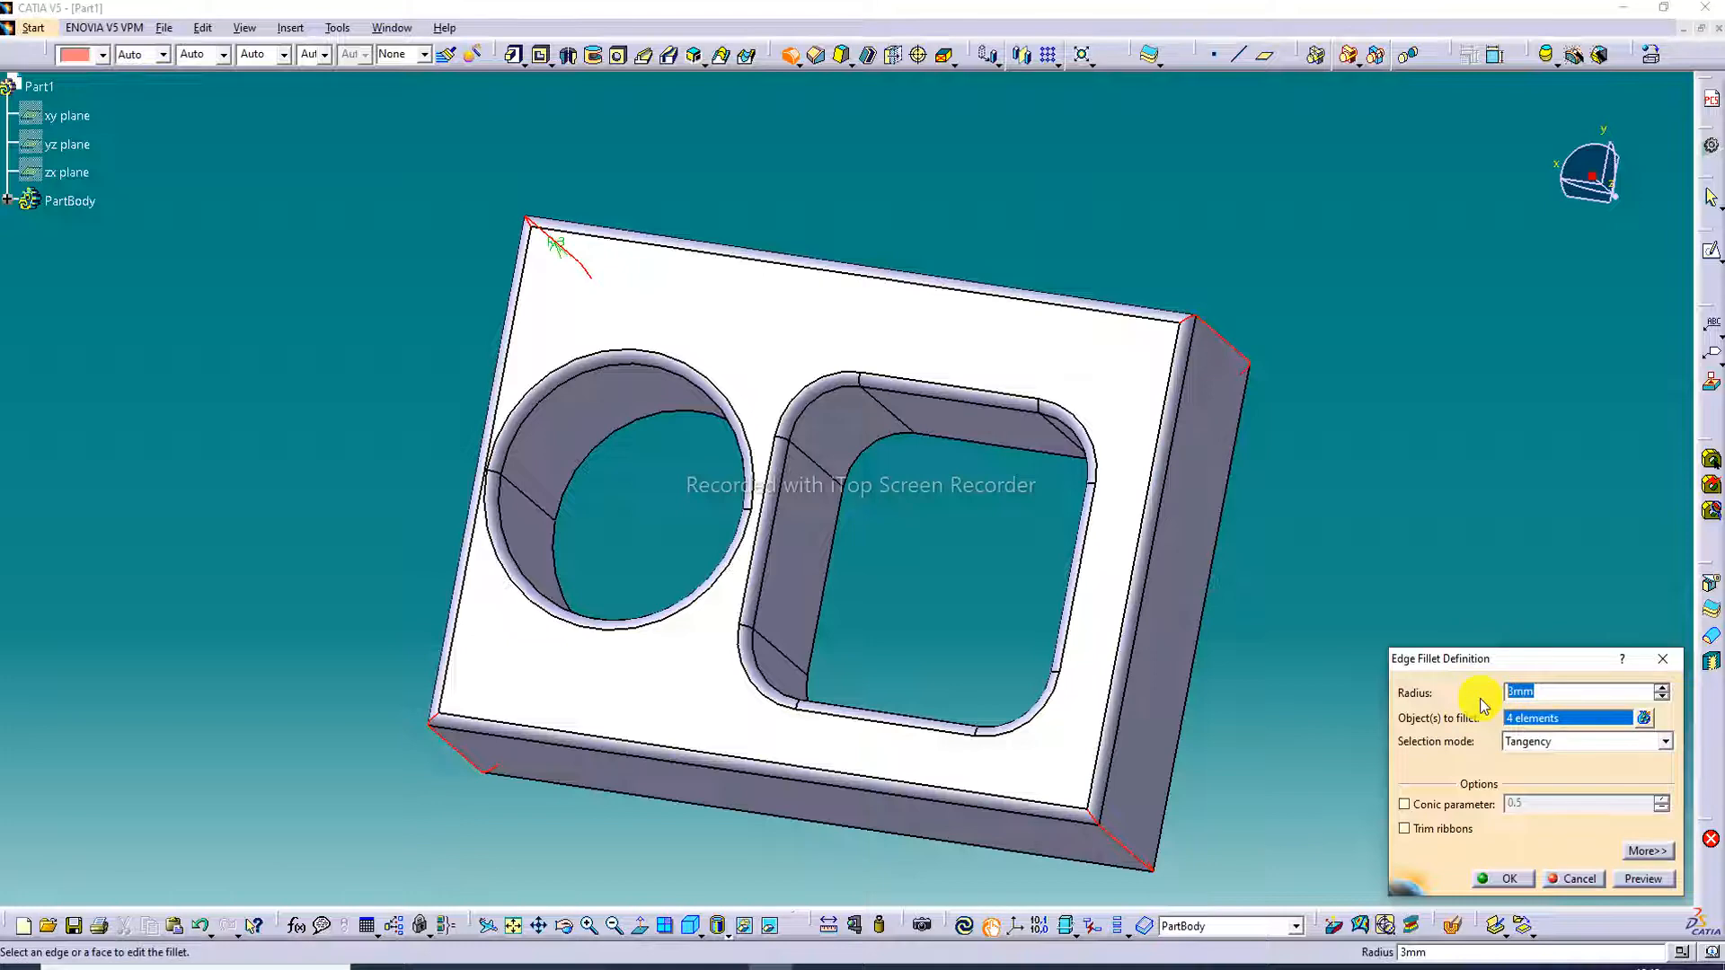
key(Return)
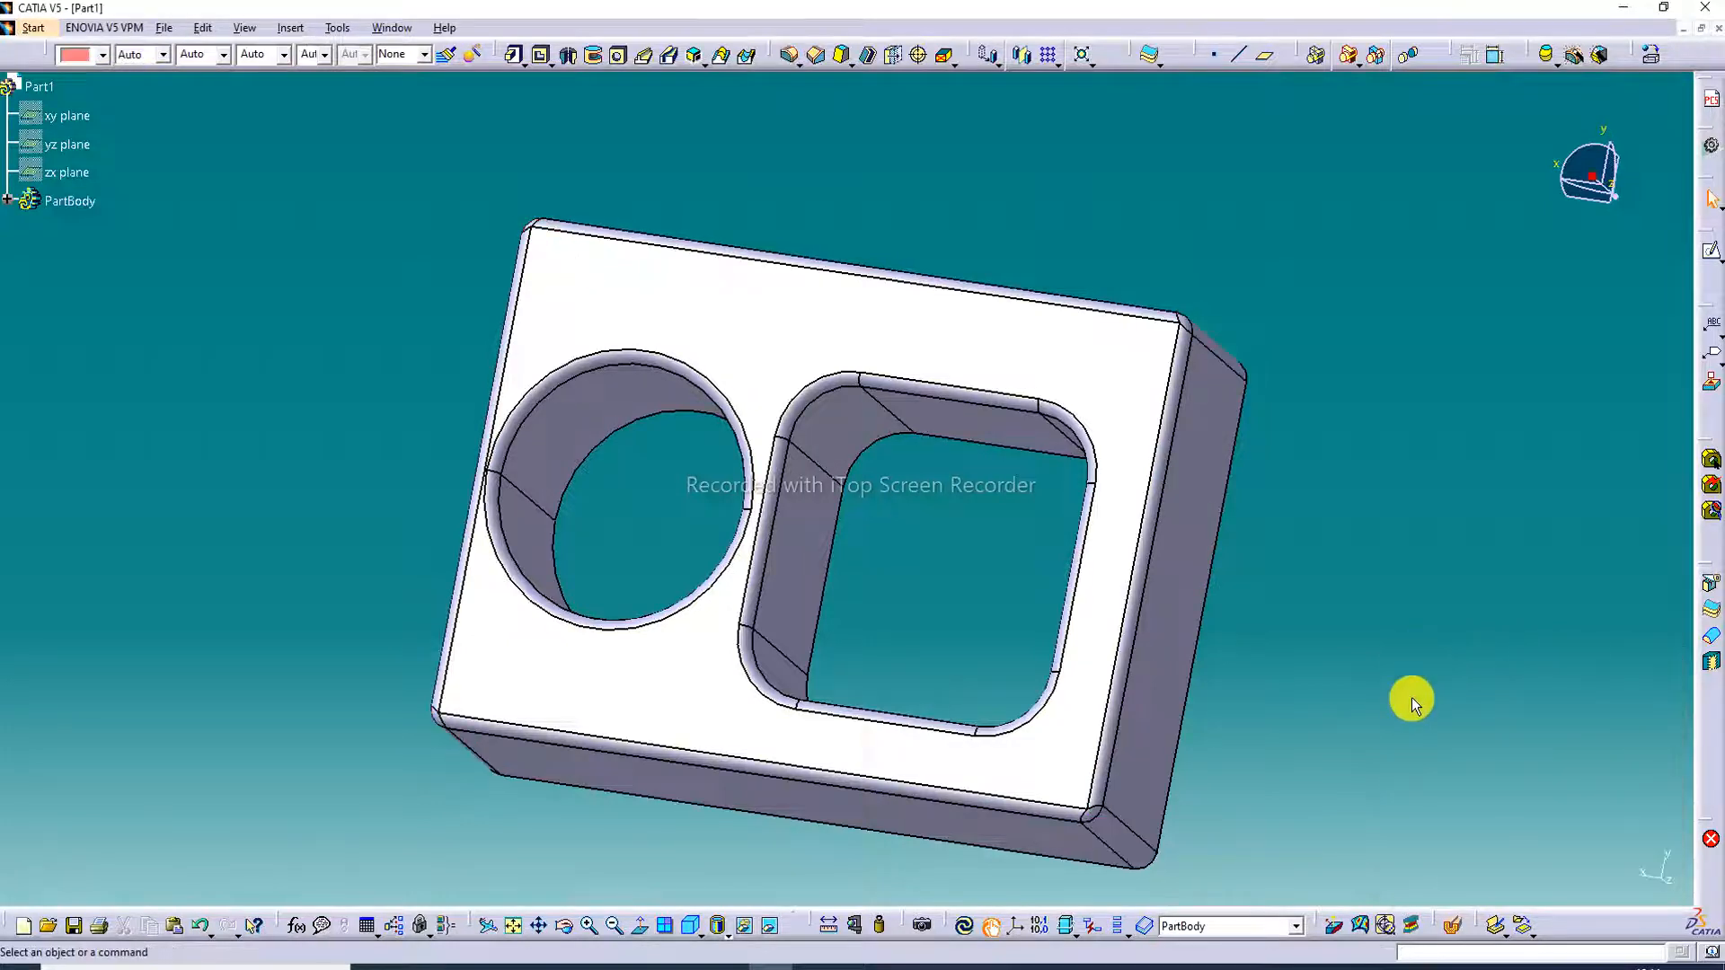
Switch the part's display to shading without edges
middle_drag(1016, 354, 212, 584)
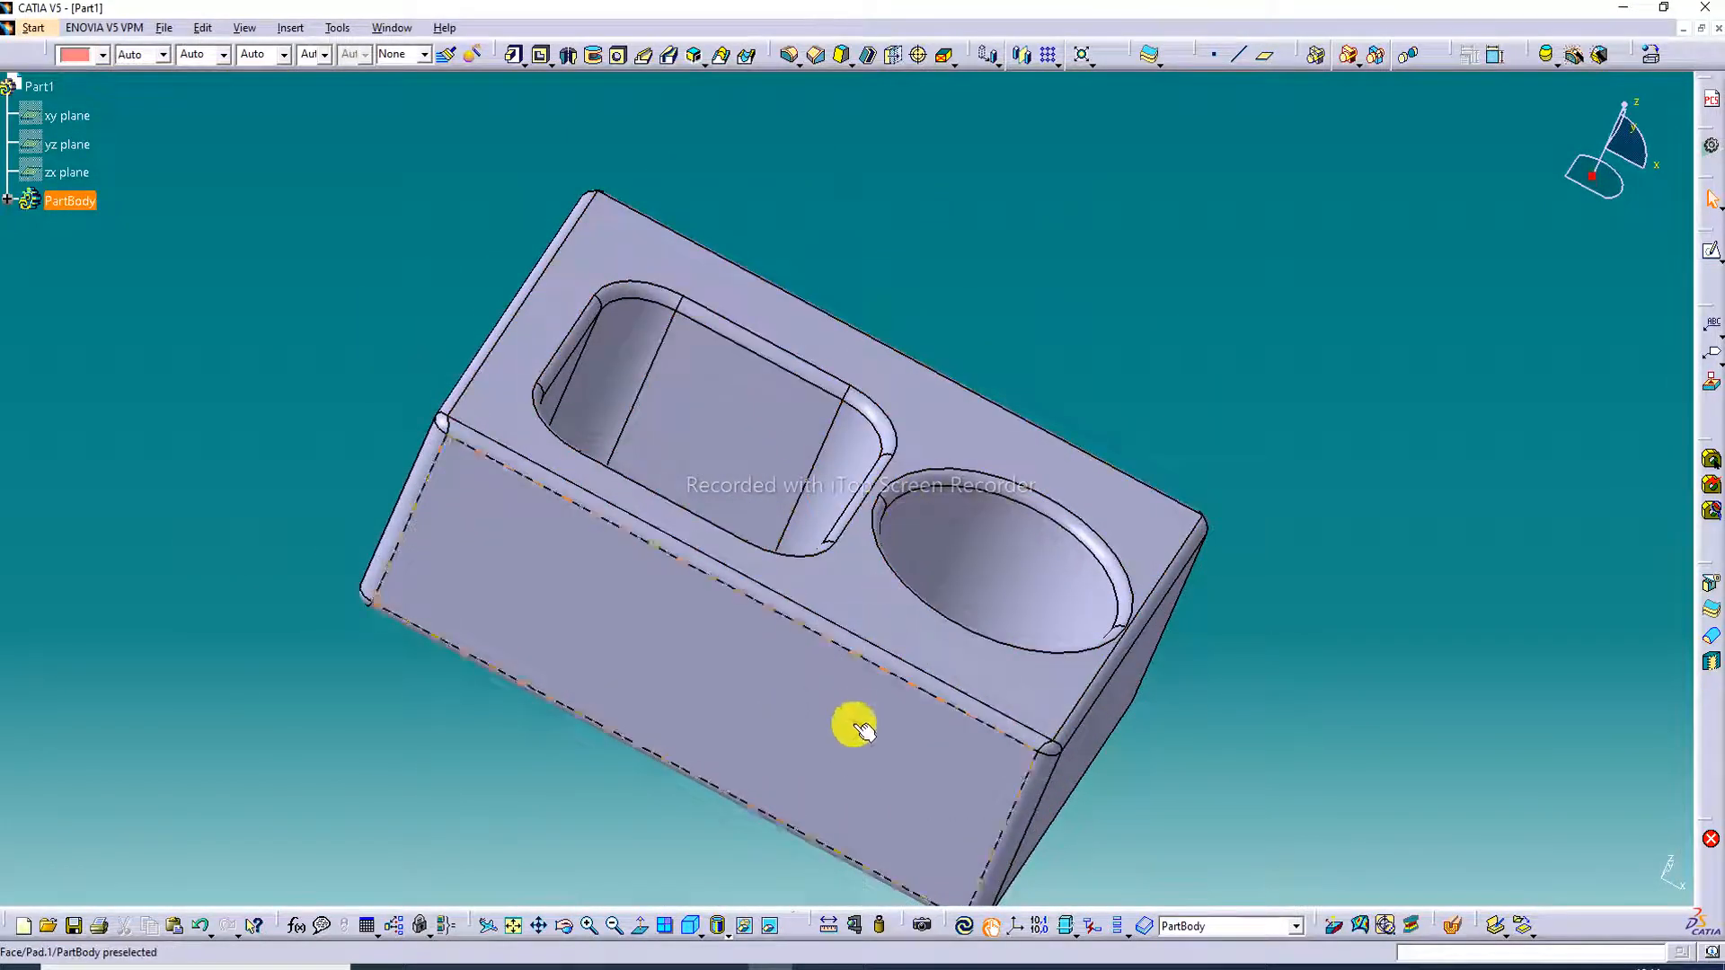
click(726, 934)
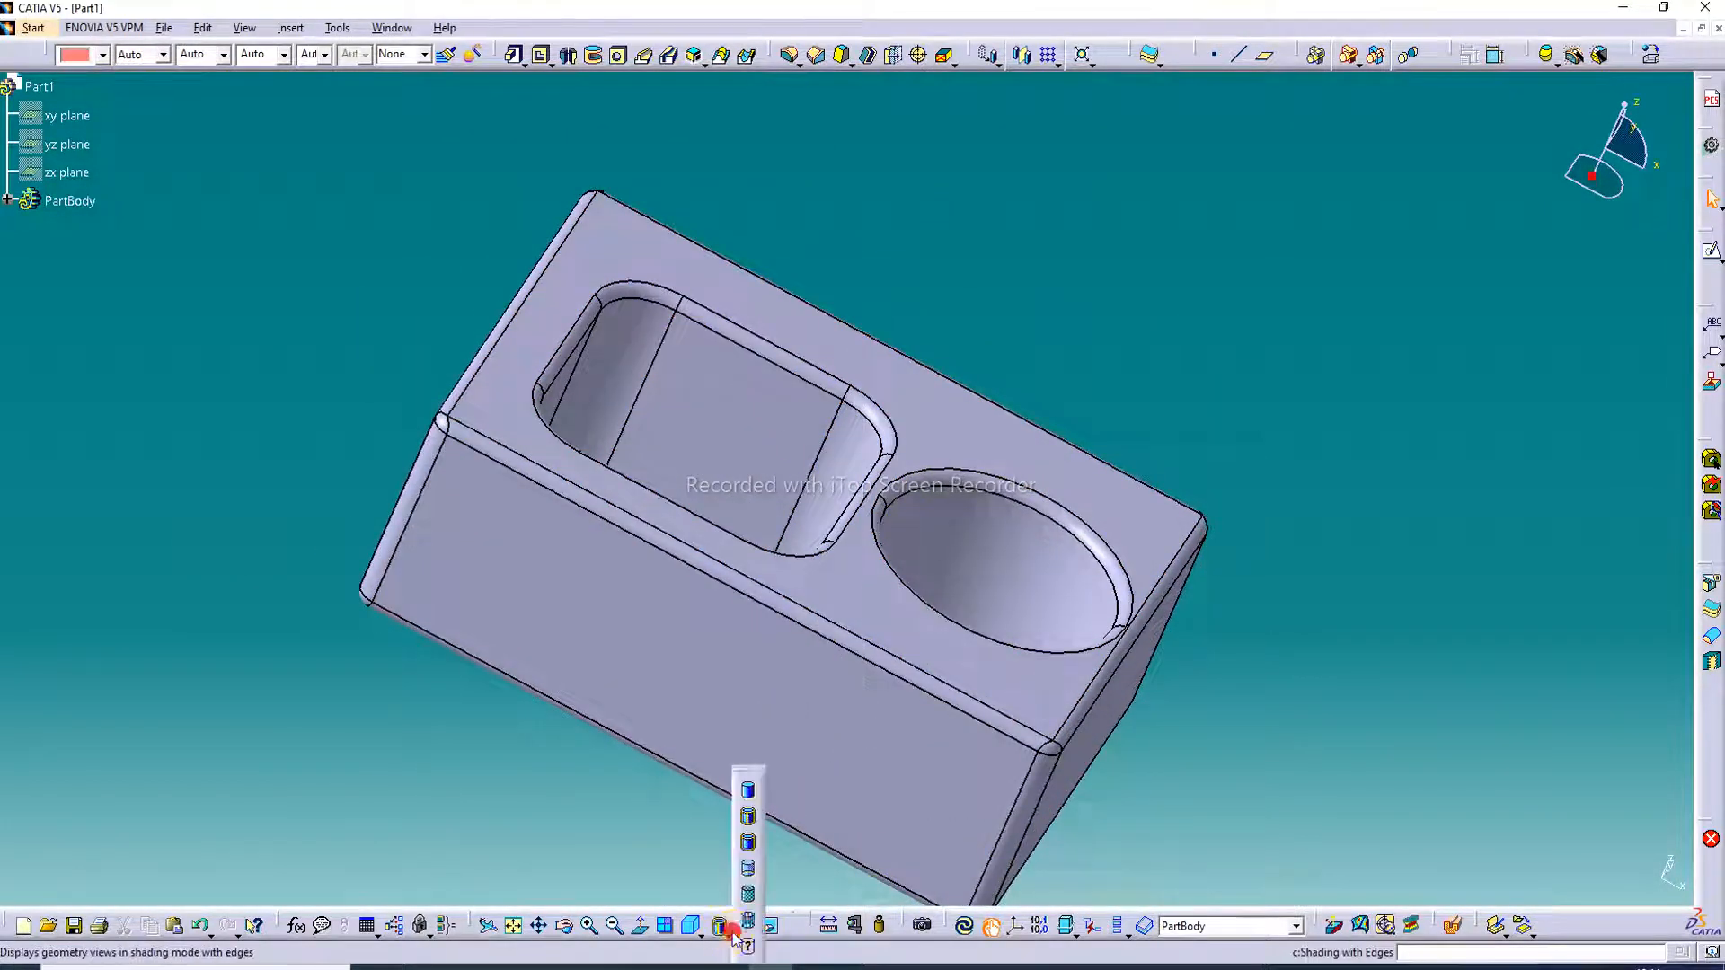
click(766, 892)
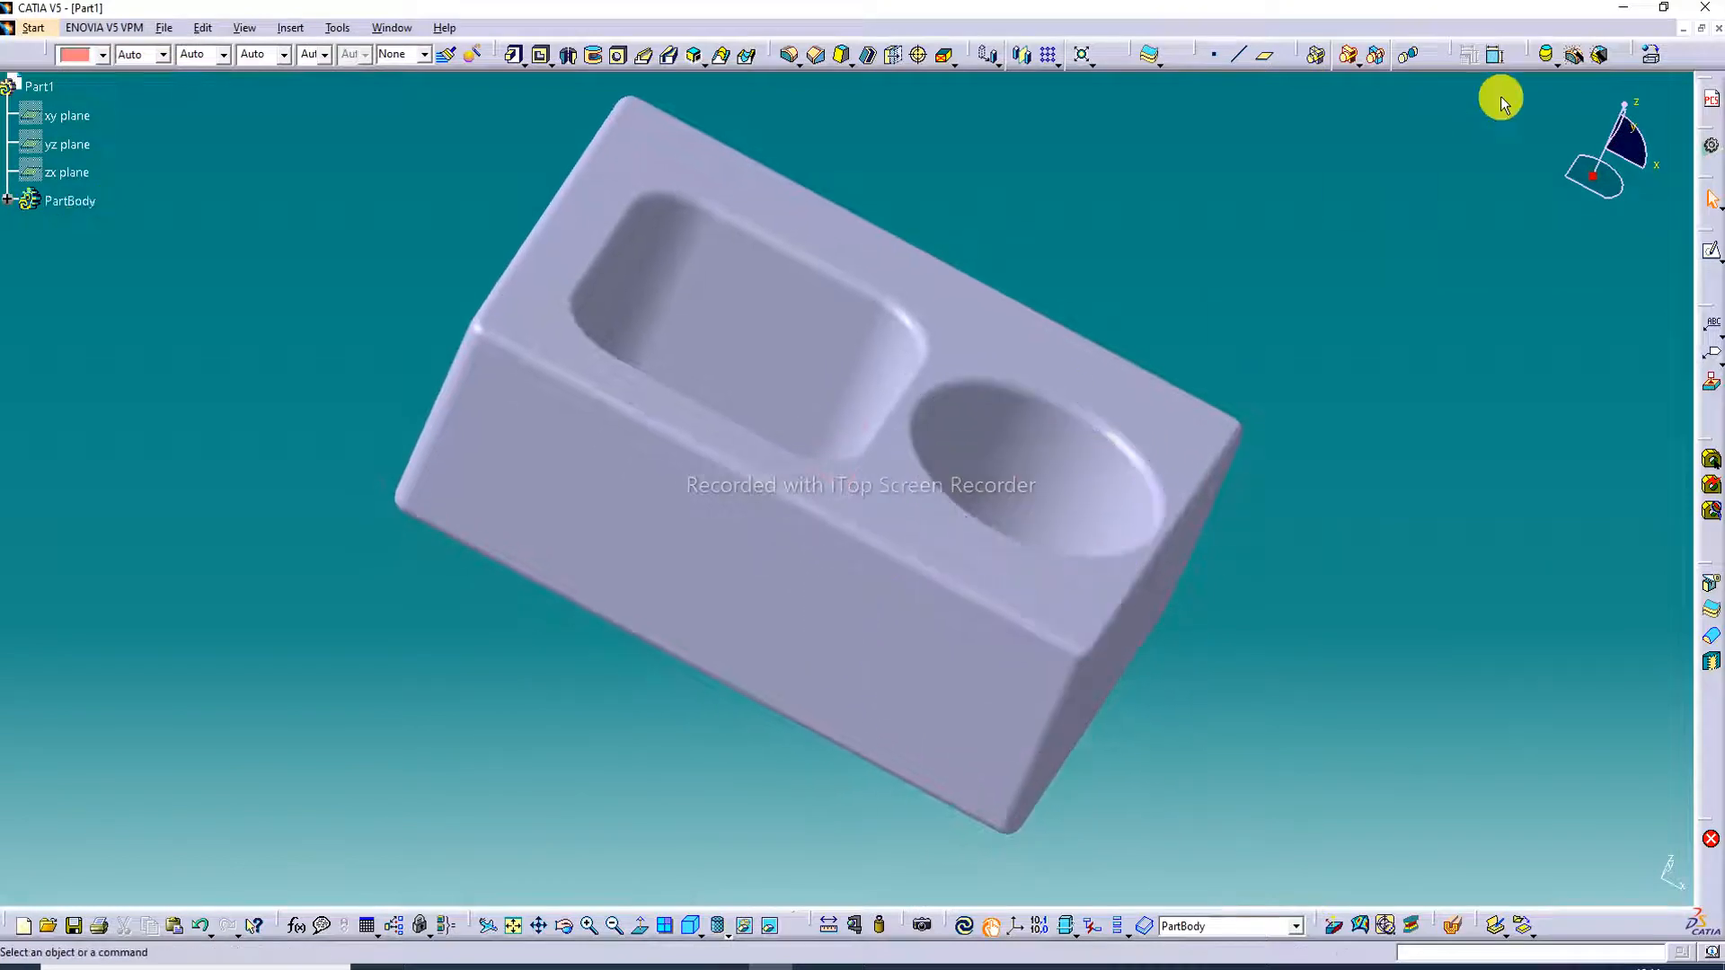
Apply the Steel material from the Metal family of the default material catalog to the PartBody
click(1599, 54)
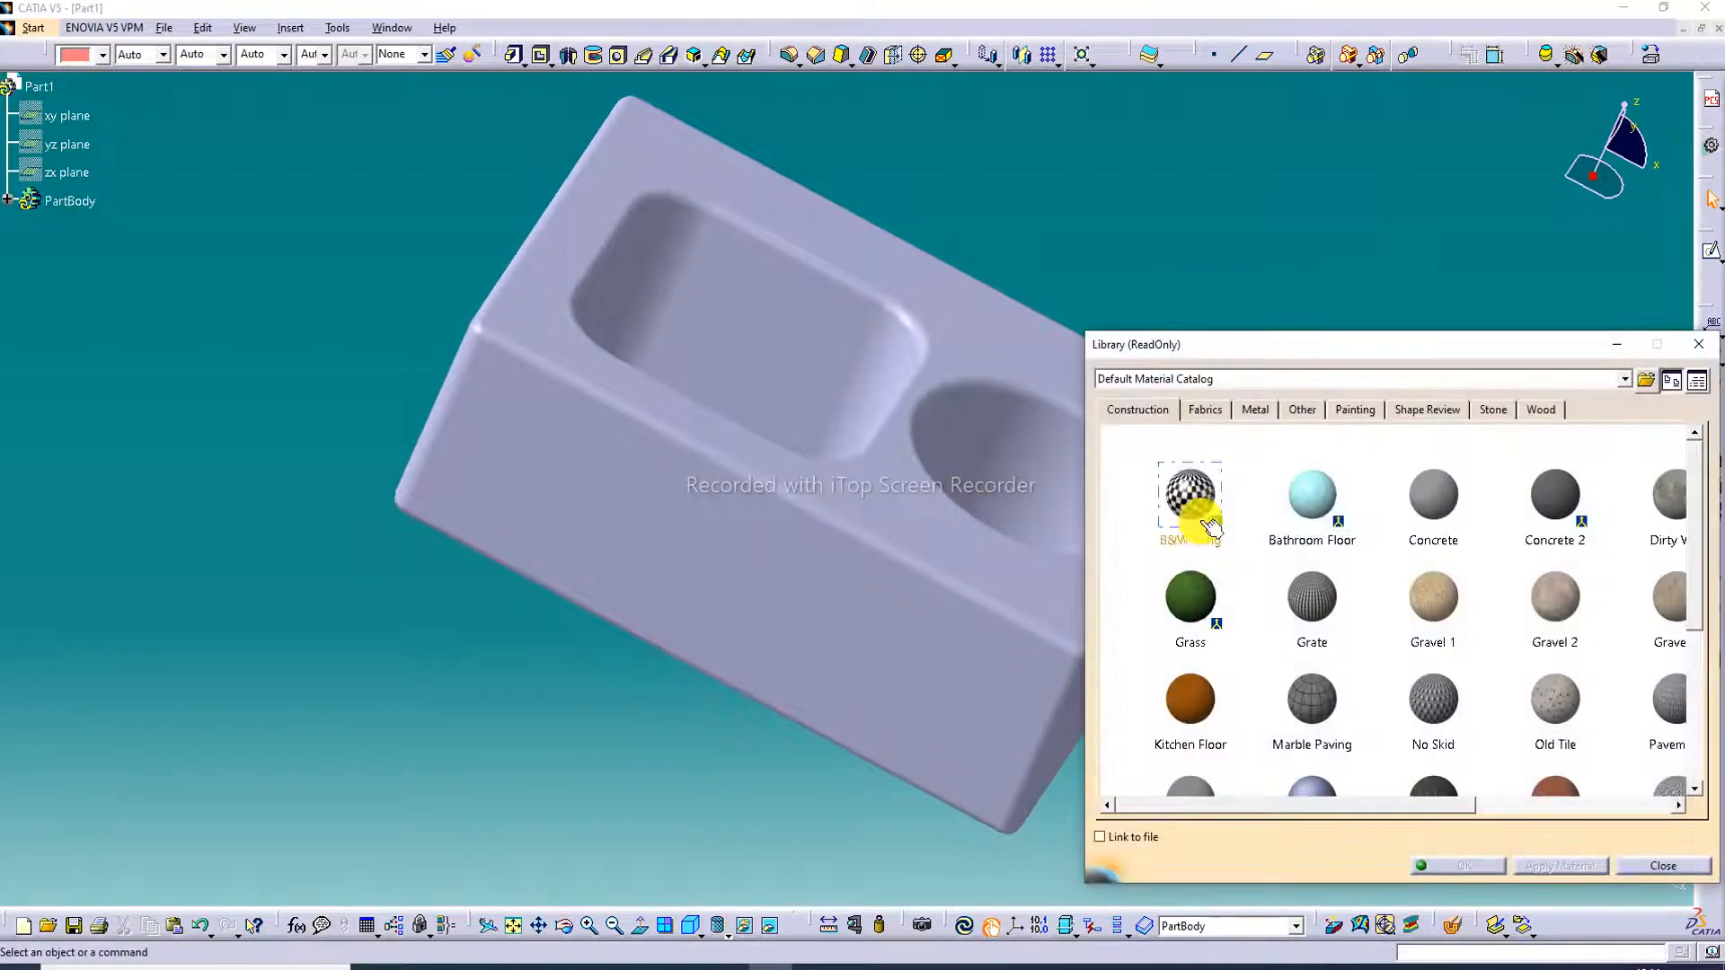
click(1255, 409)
scroll(1226, 654, down, 1)
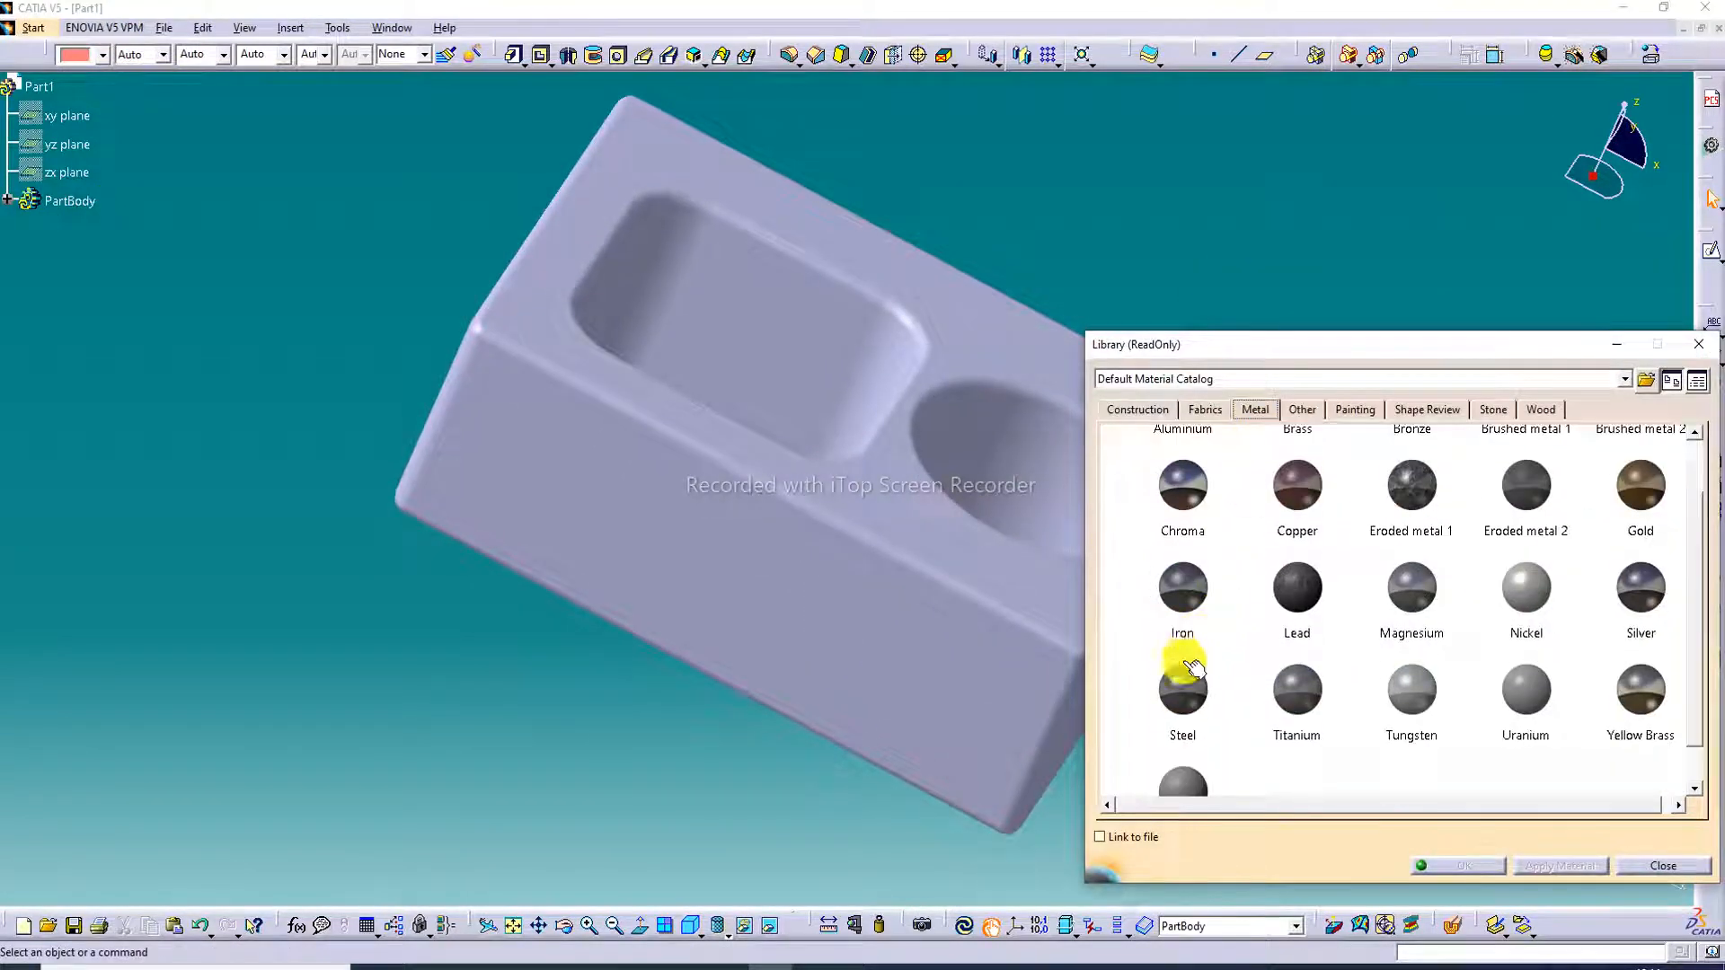
click(1011, 629)
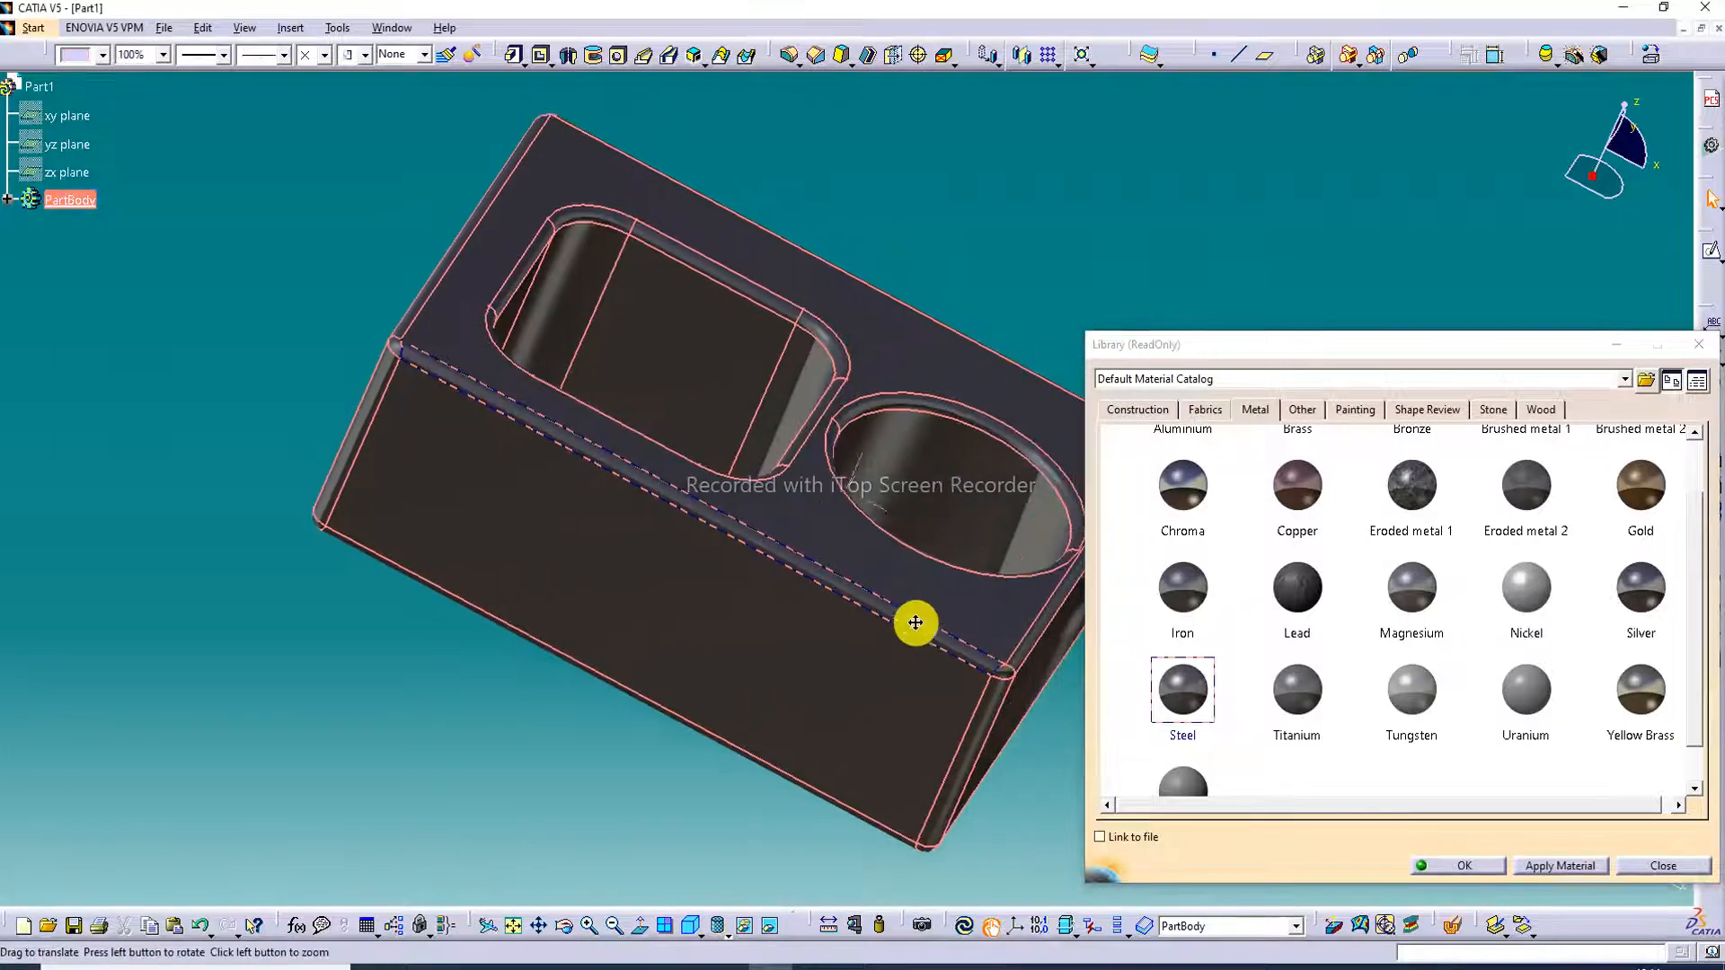
click(1442, 865)
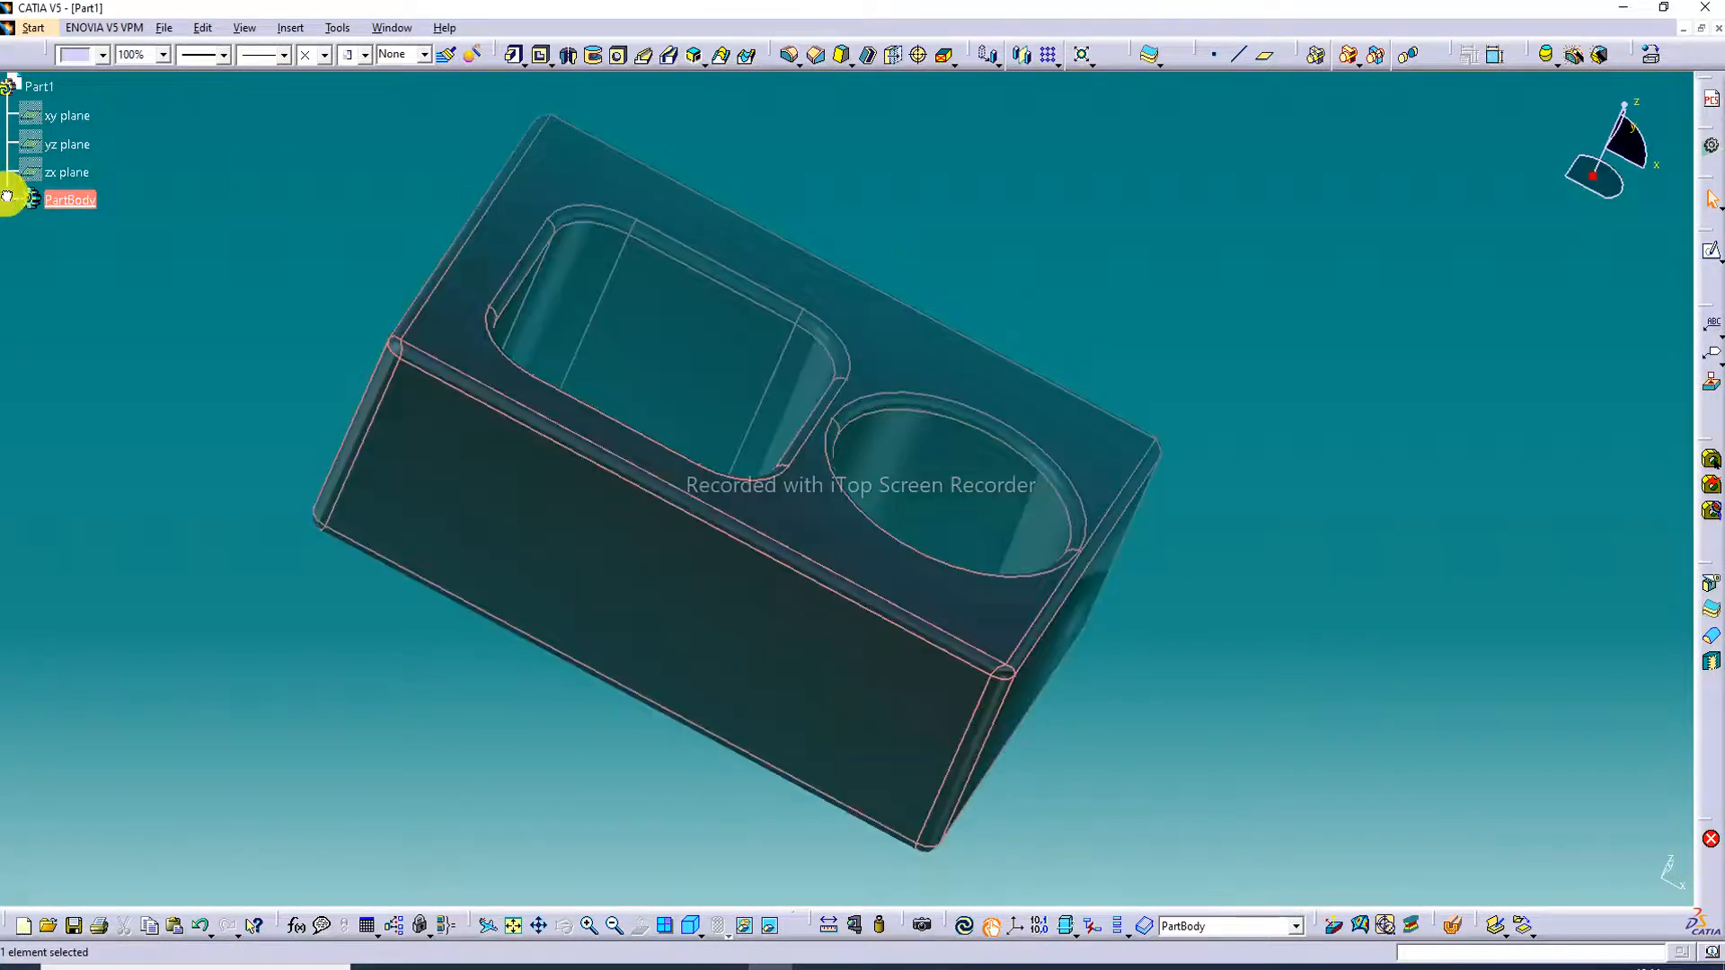
middle_drag(958, 338, 1010, 360)
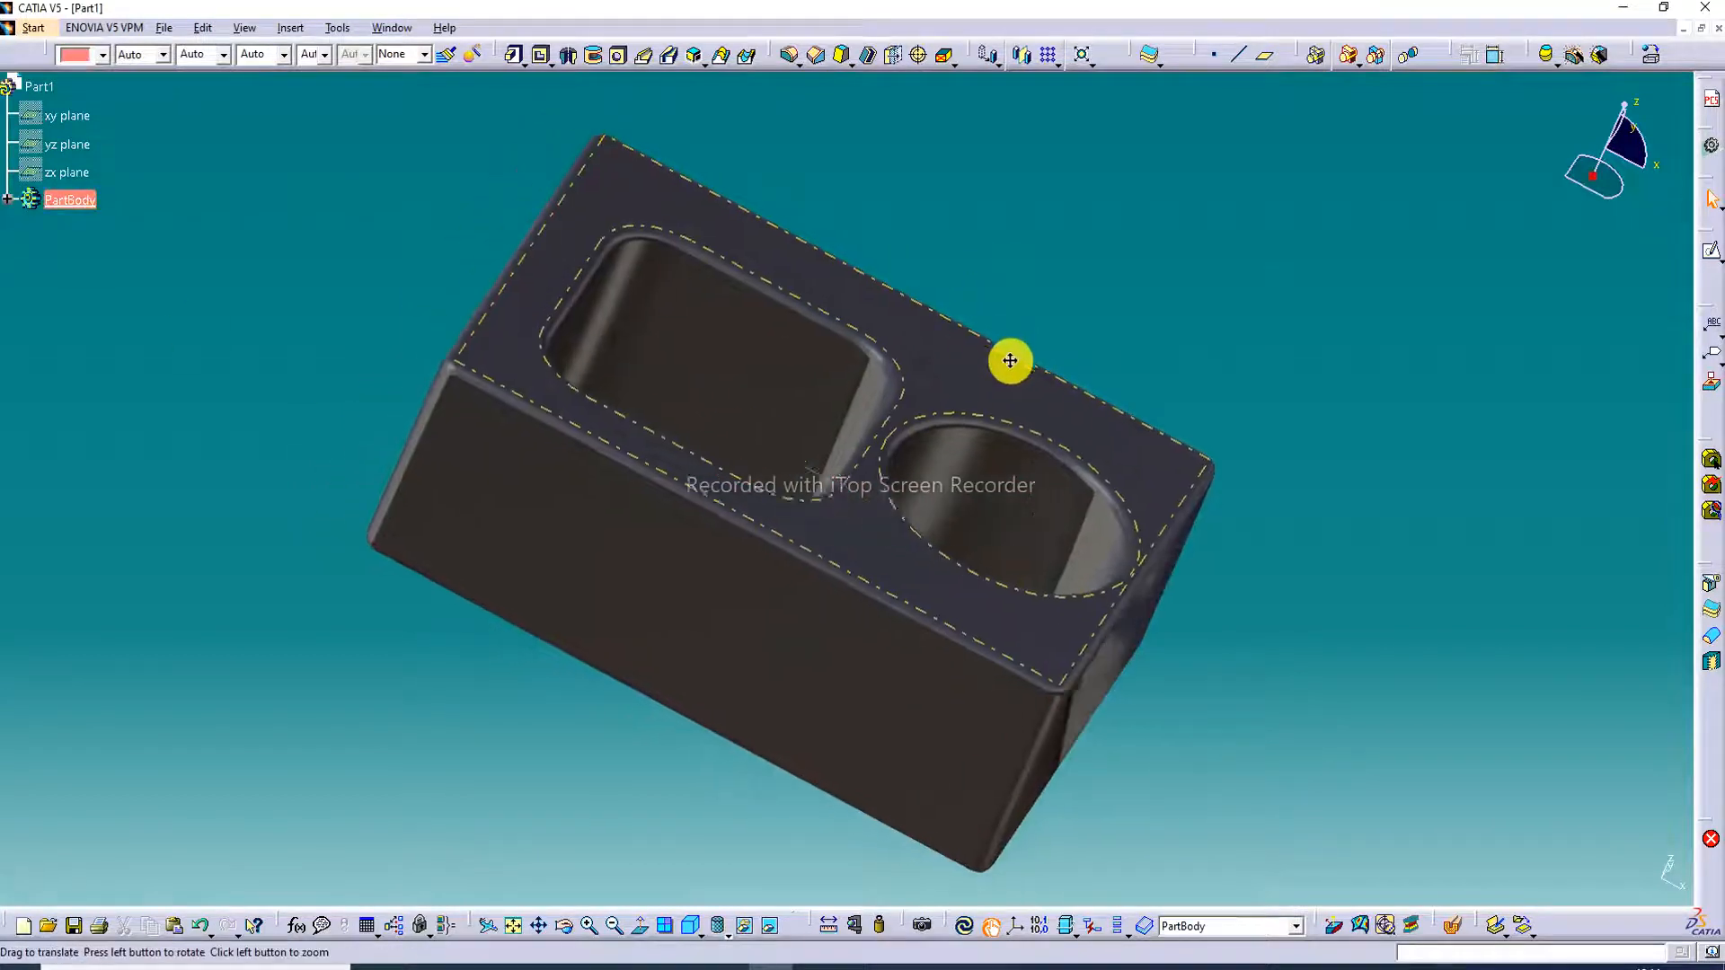
Set the Steel material's reflectivity to 1.00 and give it the predefined Road reflection image
click(8, 200)
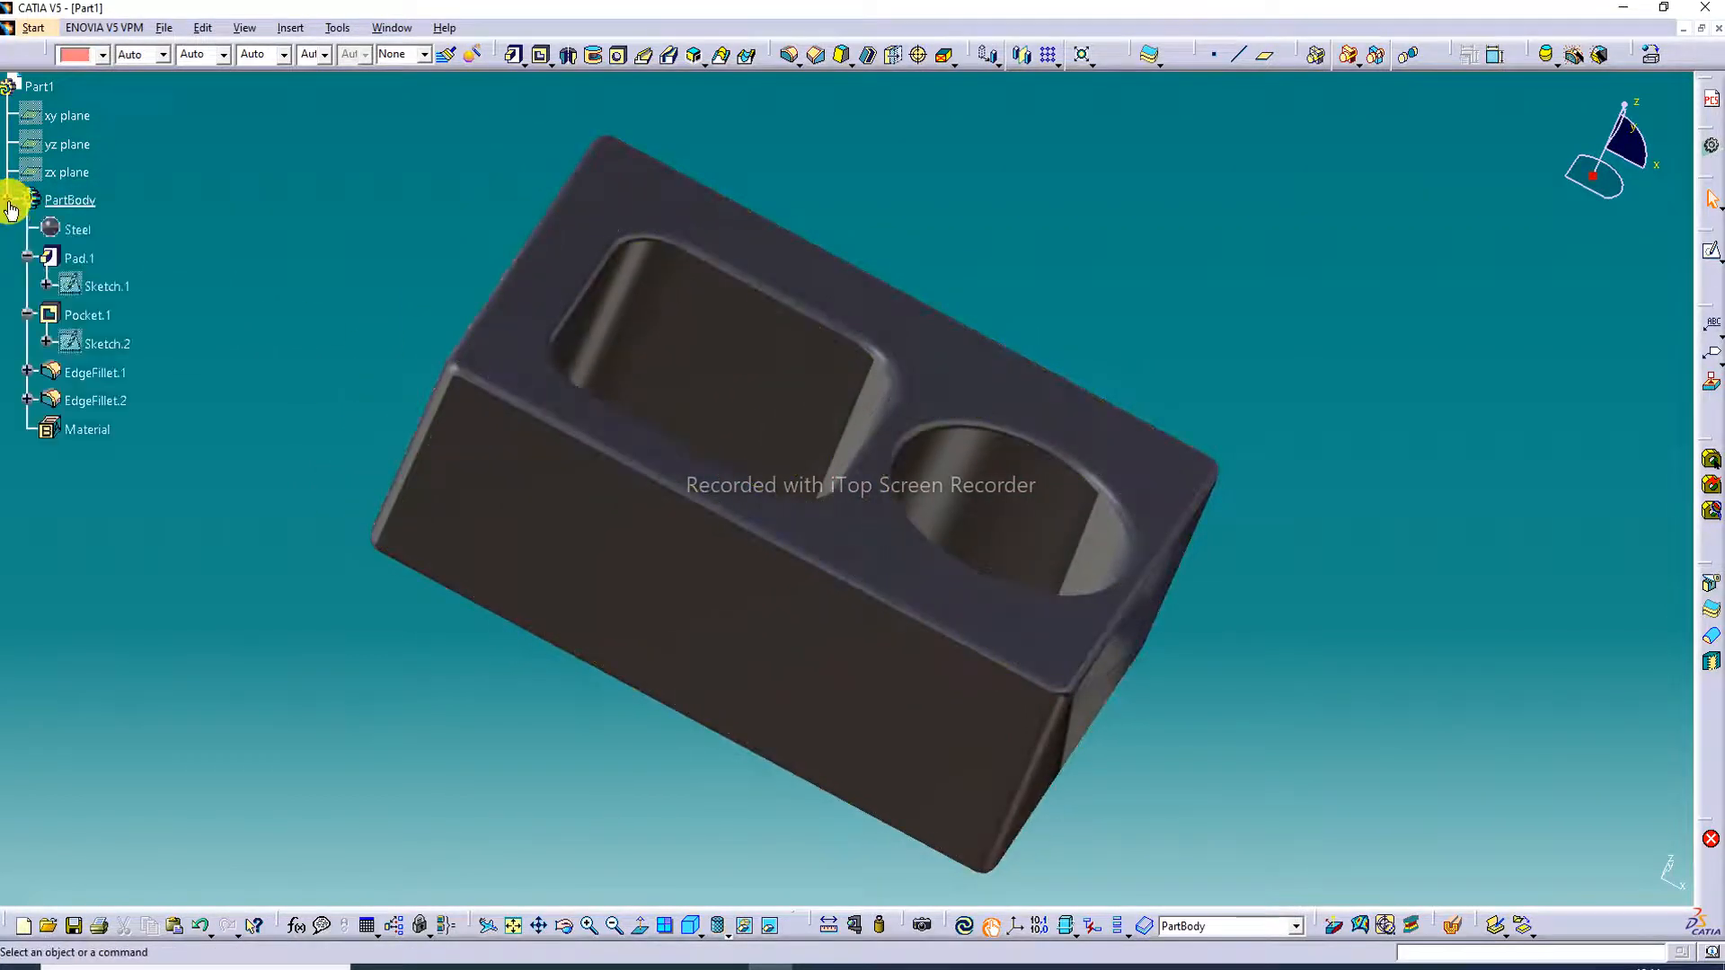
right_click(78, 232)
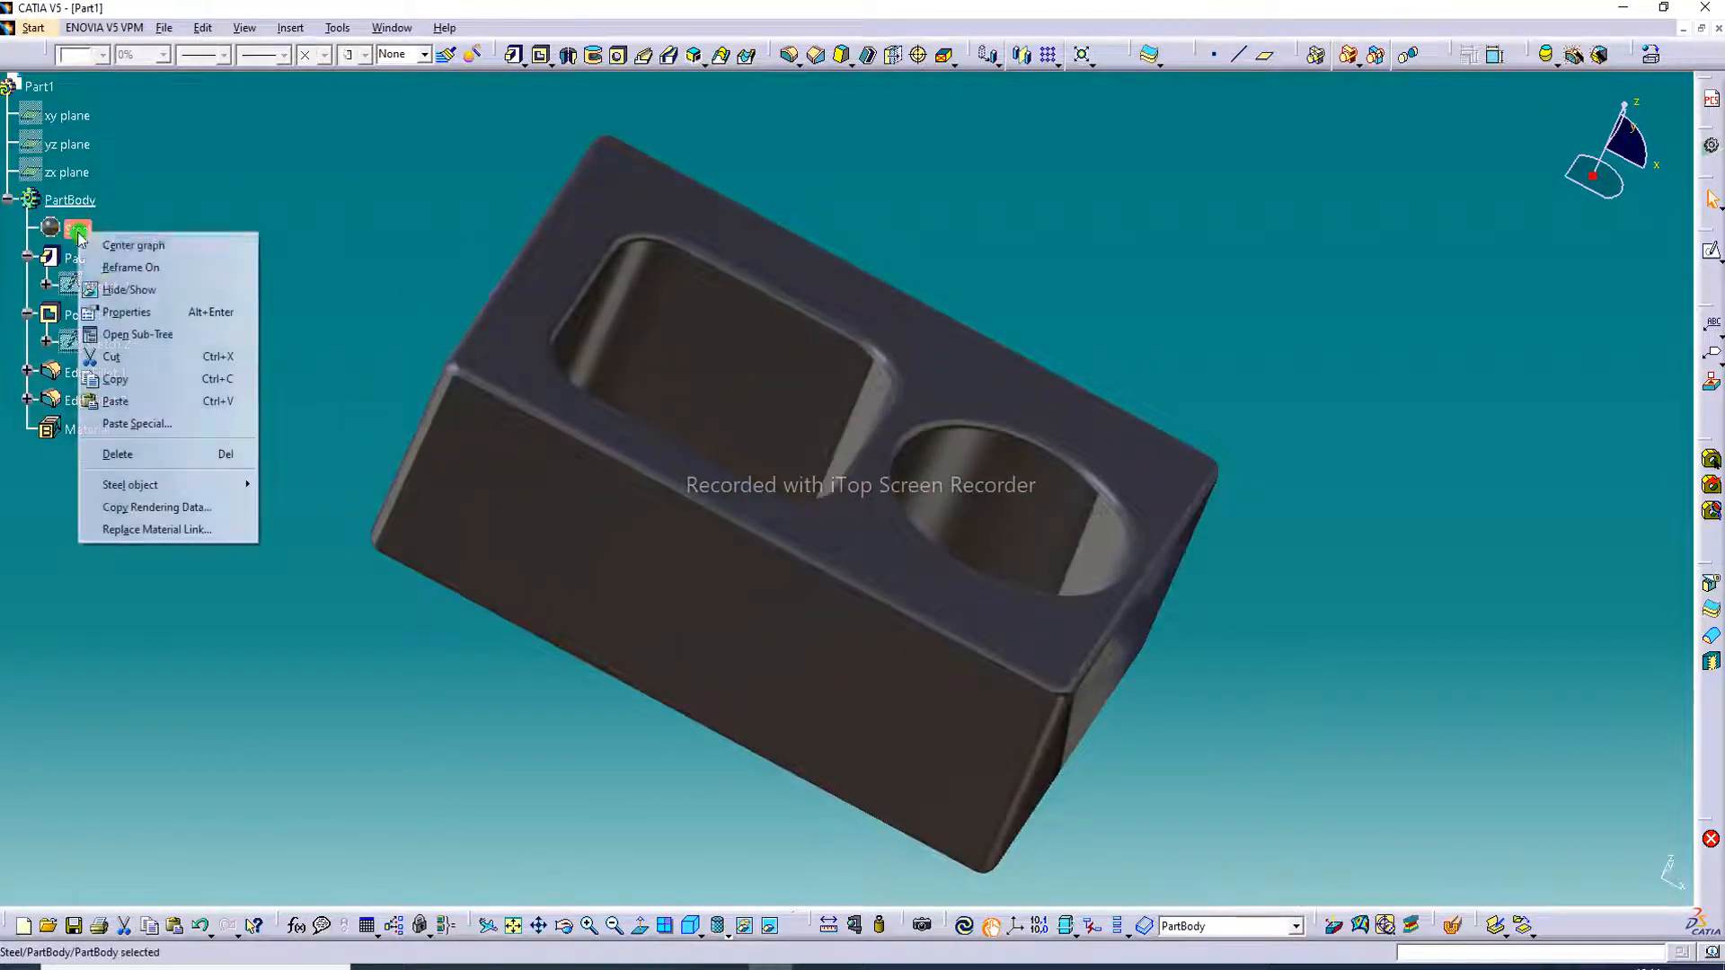
click(126, 312)
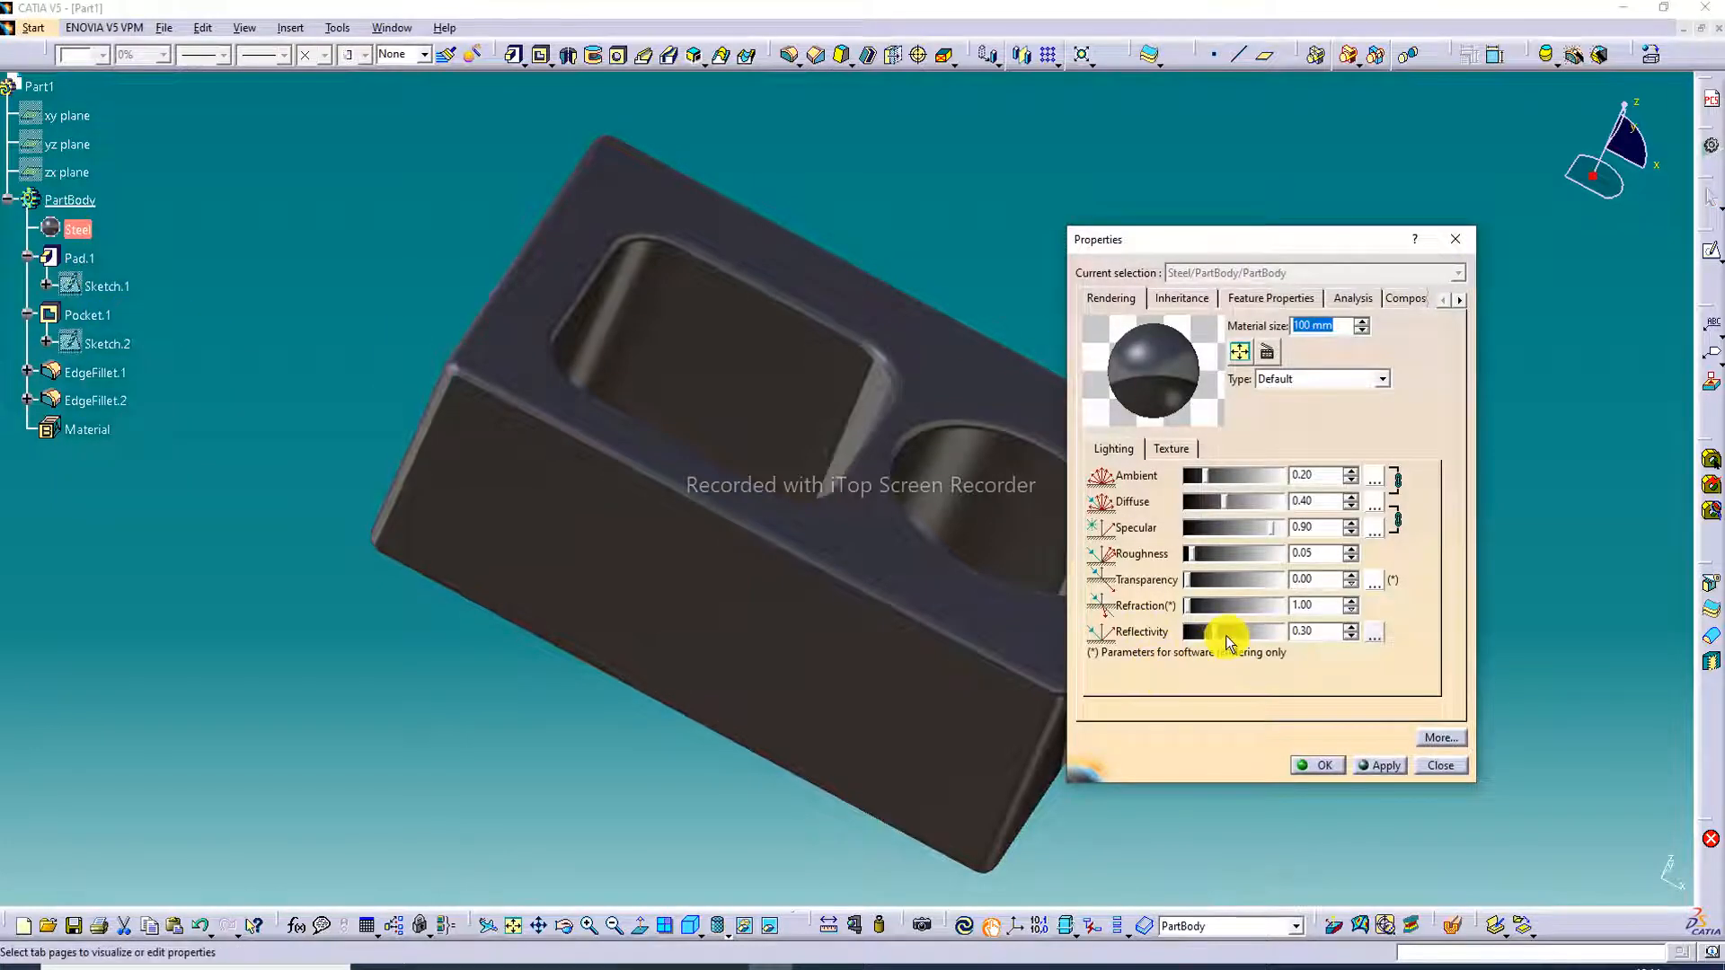
drag(1228, 639, 1282, 632)
click(1373, 635)
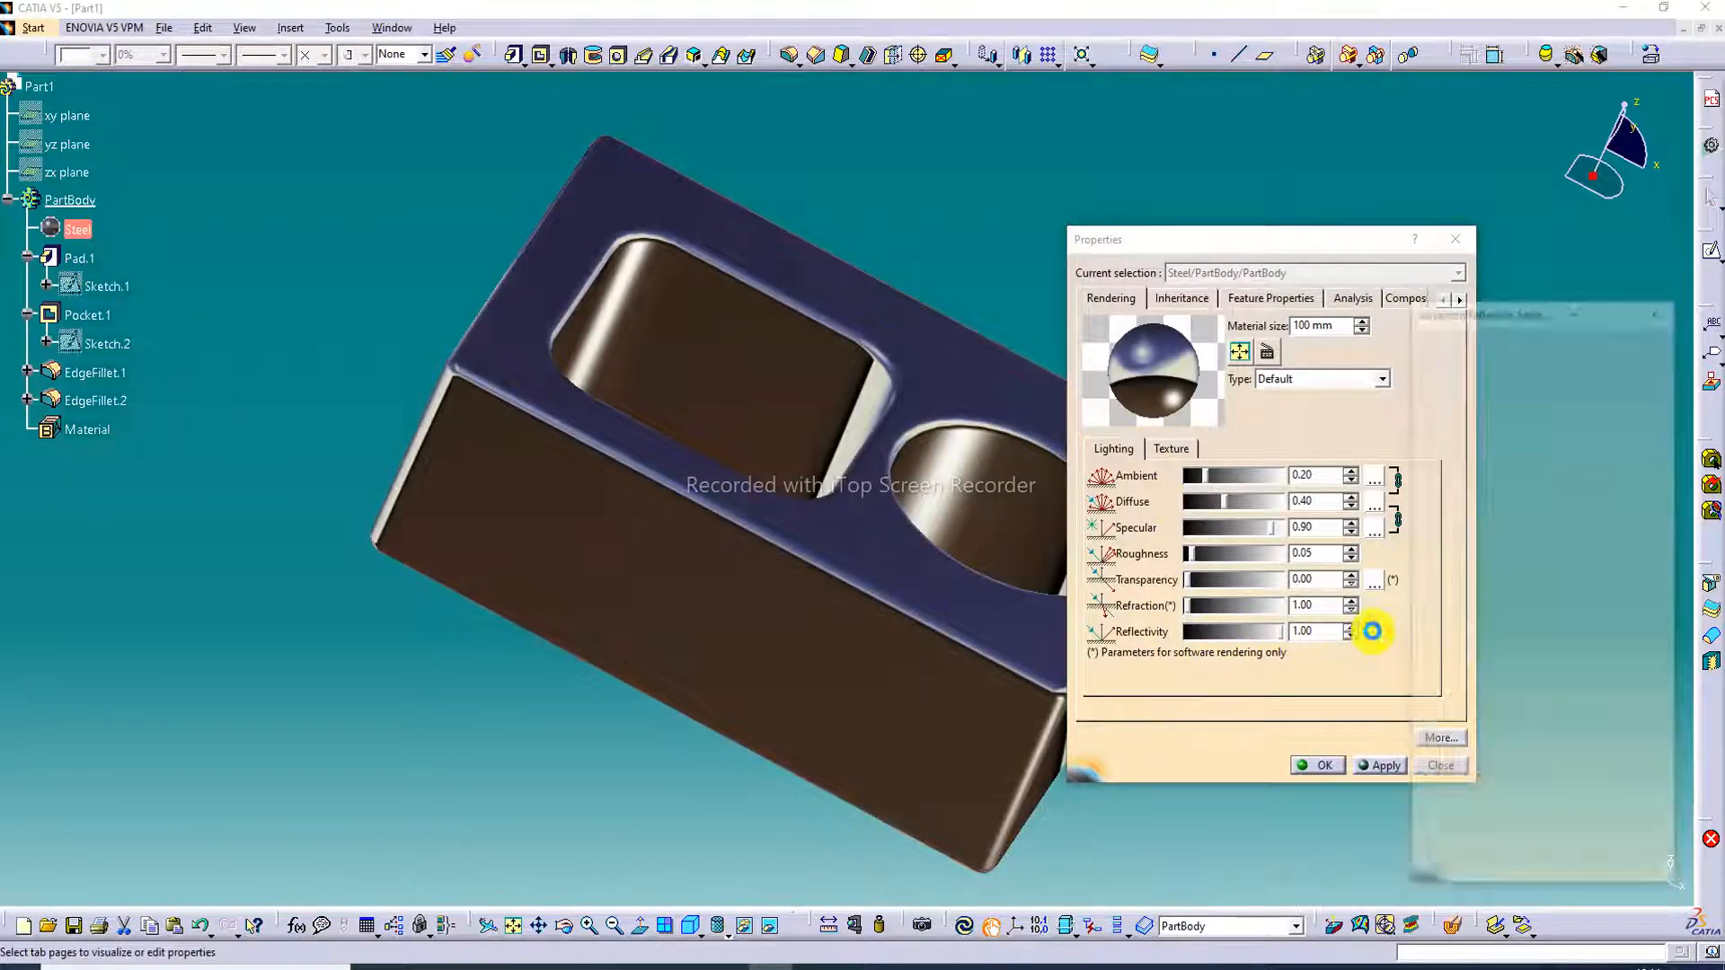
click(1473, 537)
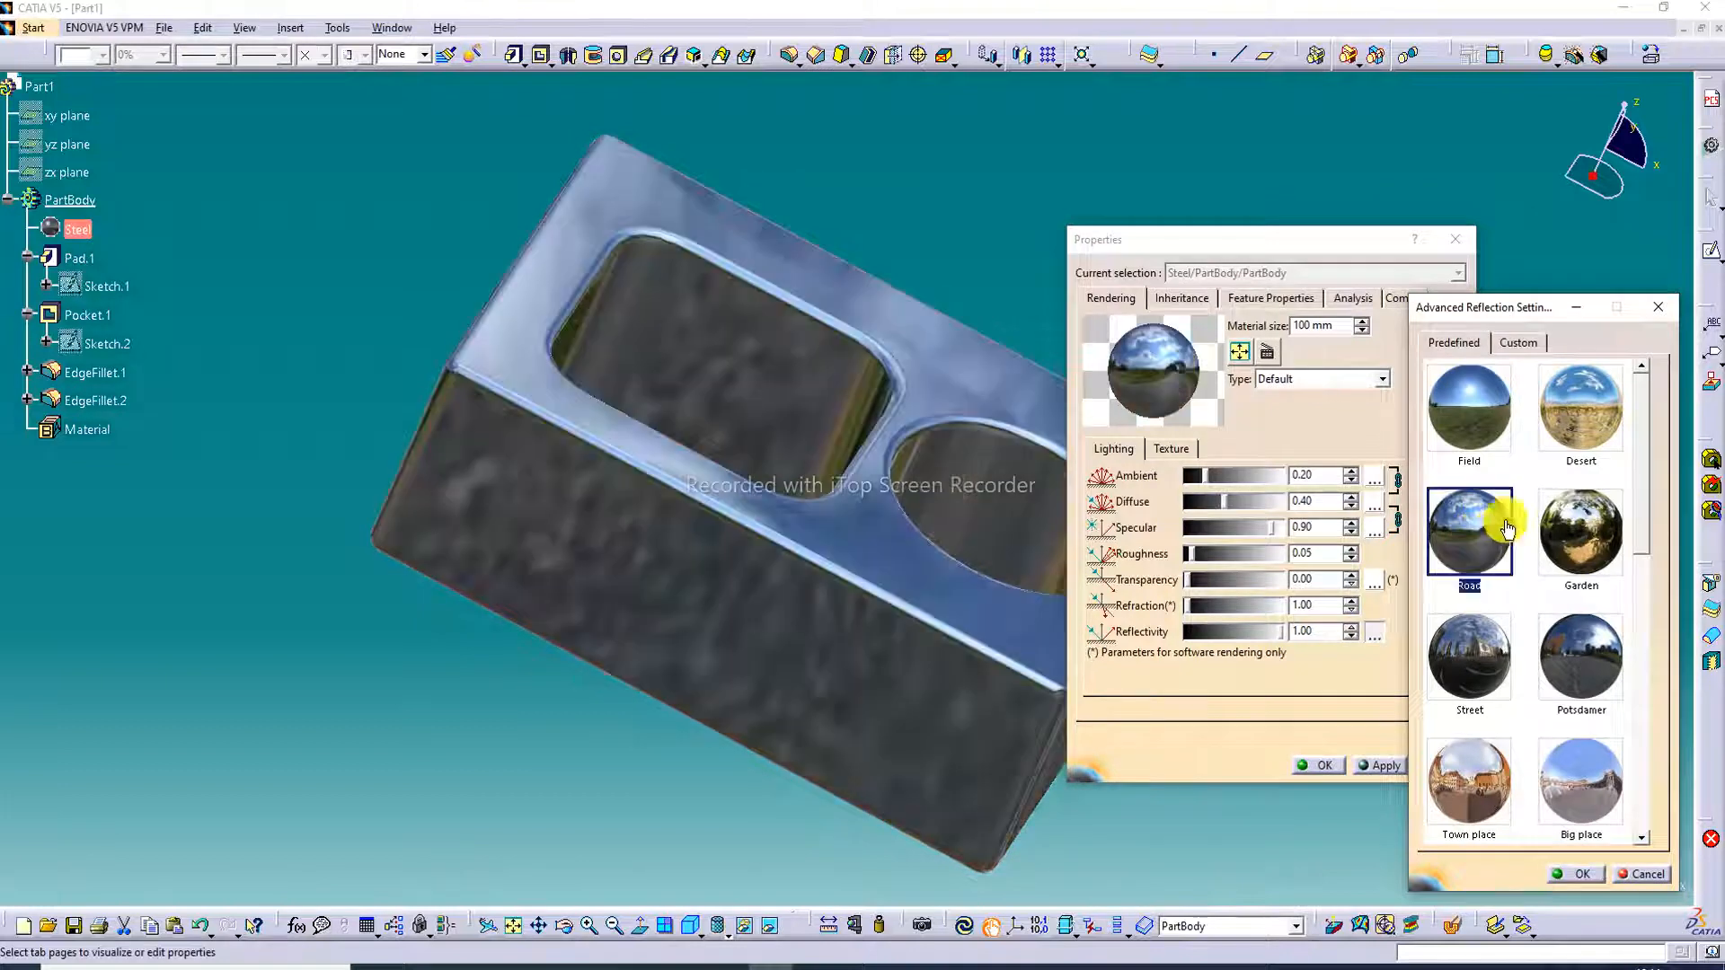
click(1576, 873)
click(1319, 764)
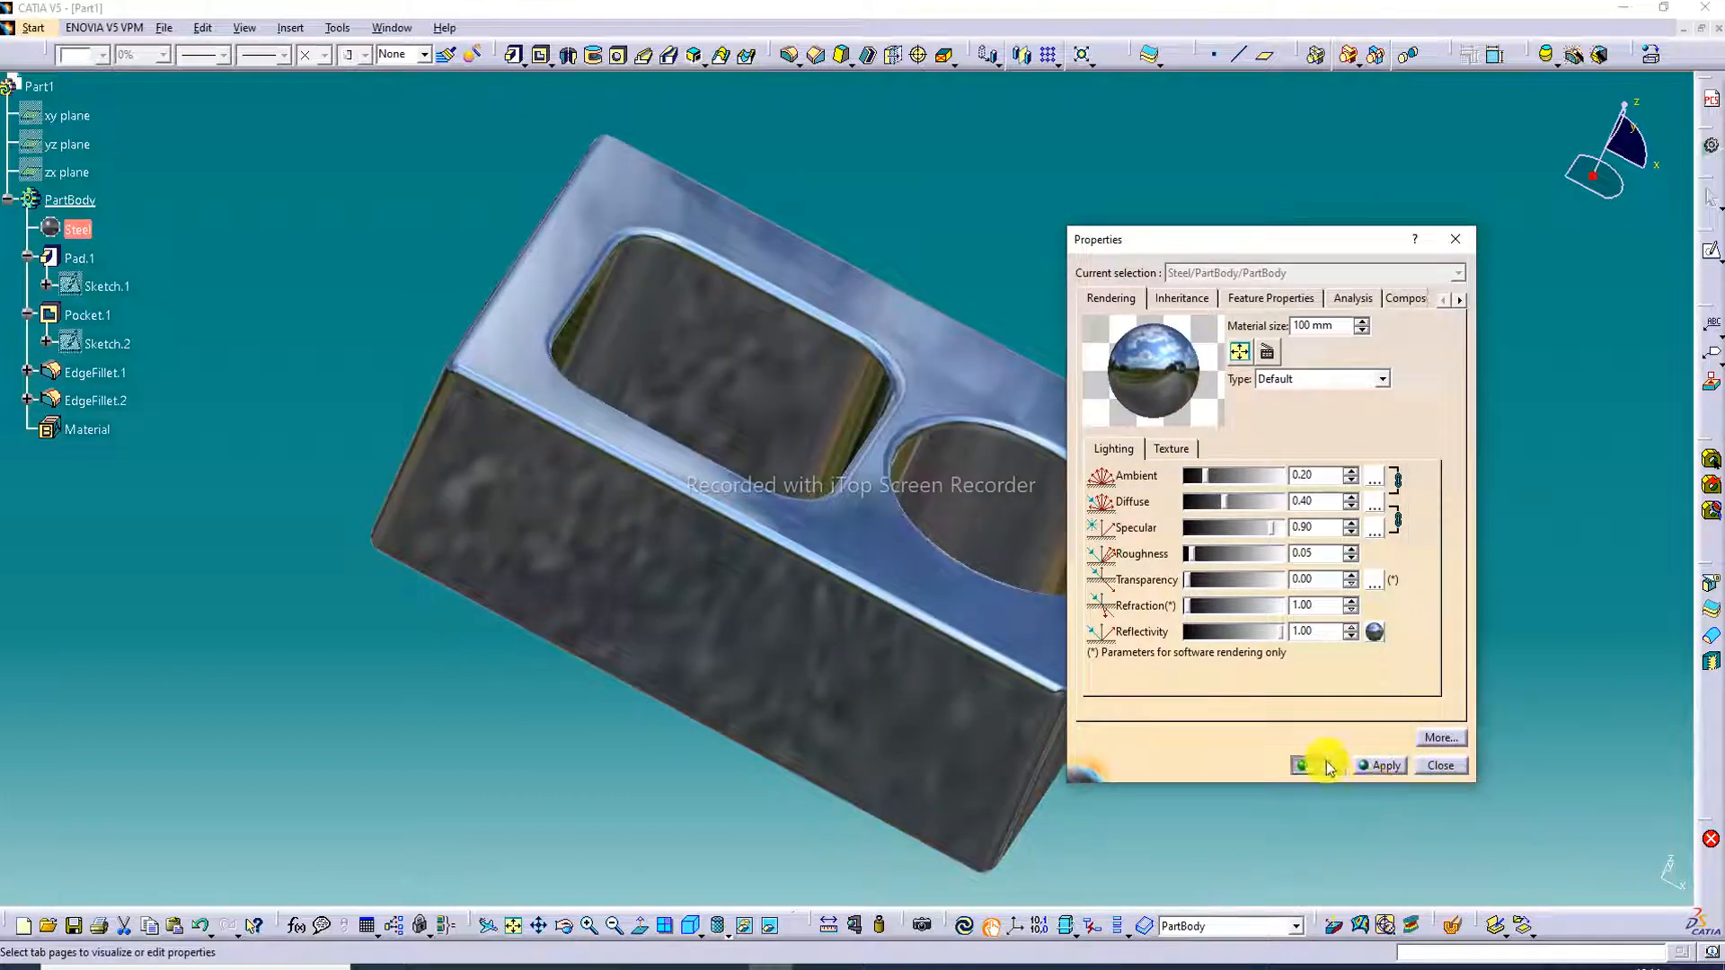
click(982, 127)
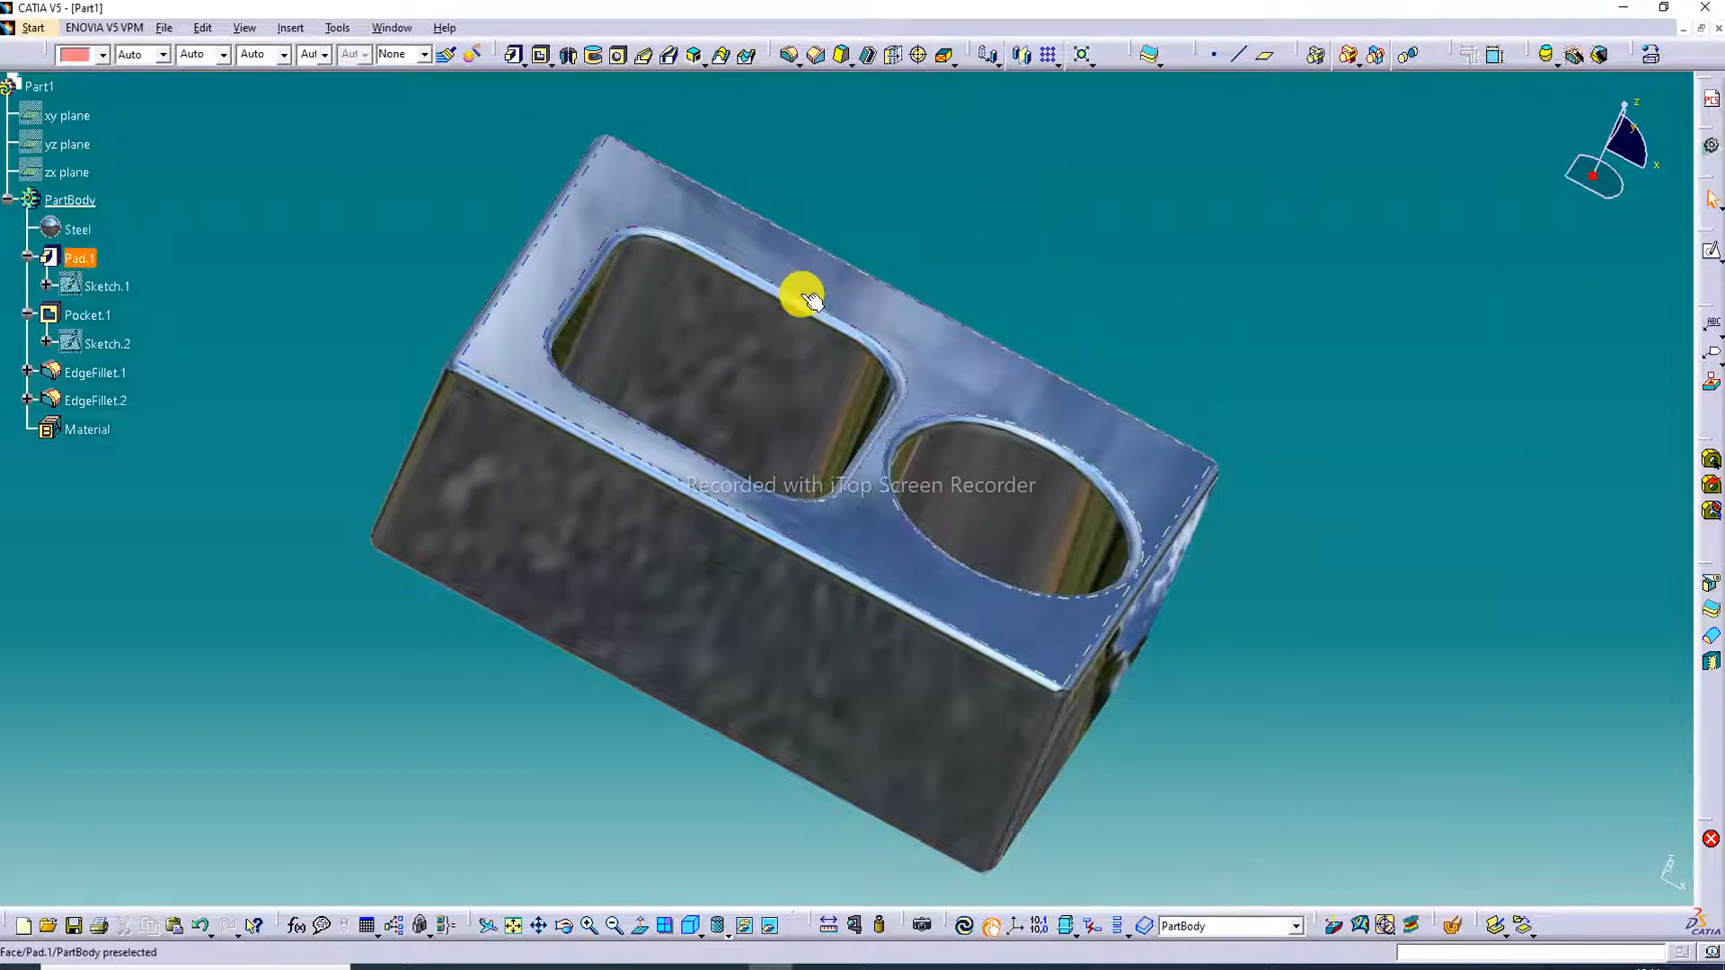
middle_drag(796, 288, 750, 640)
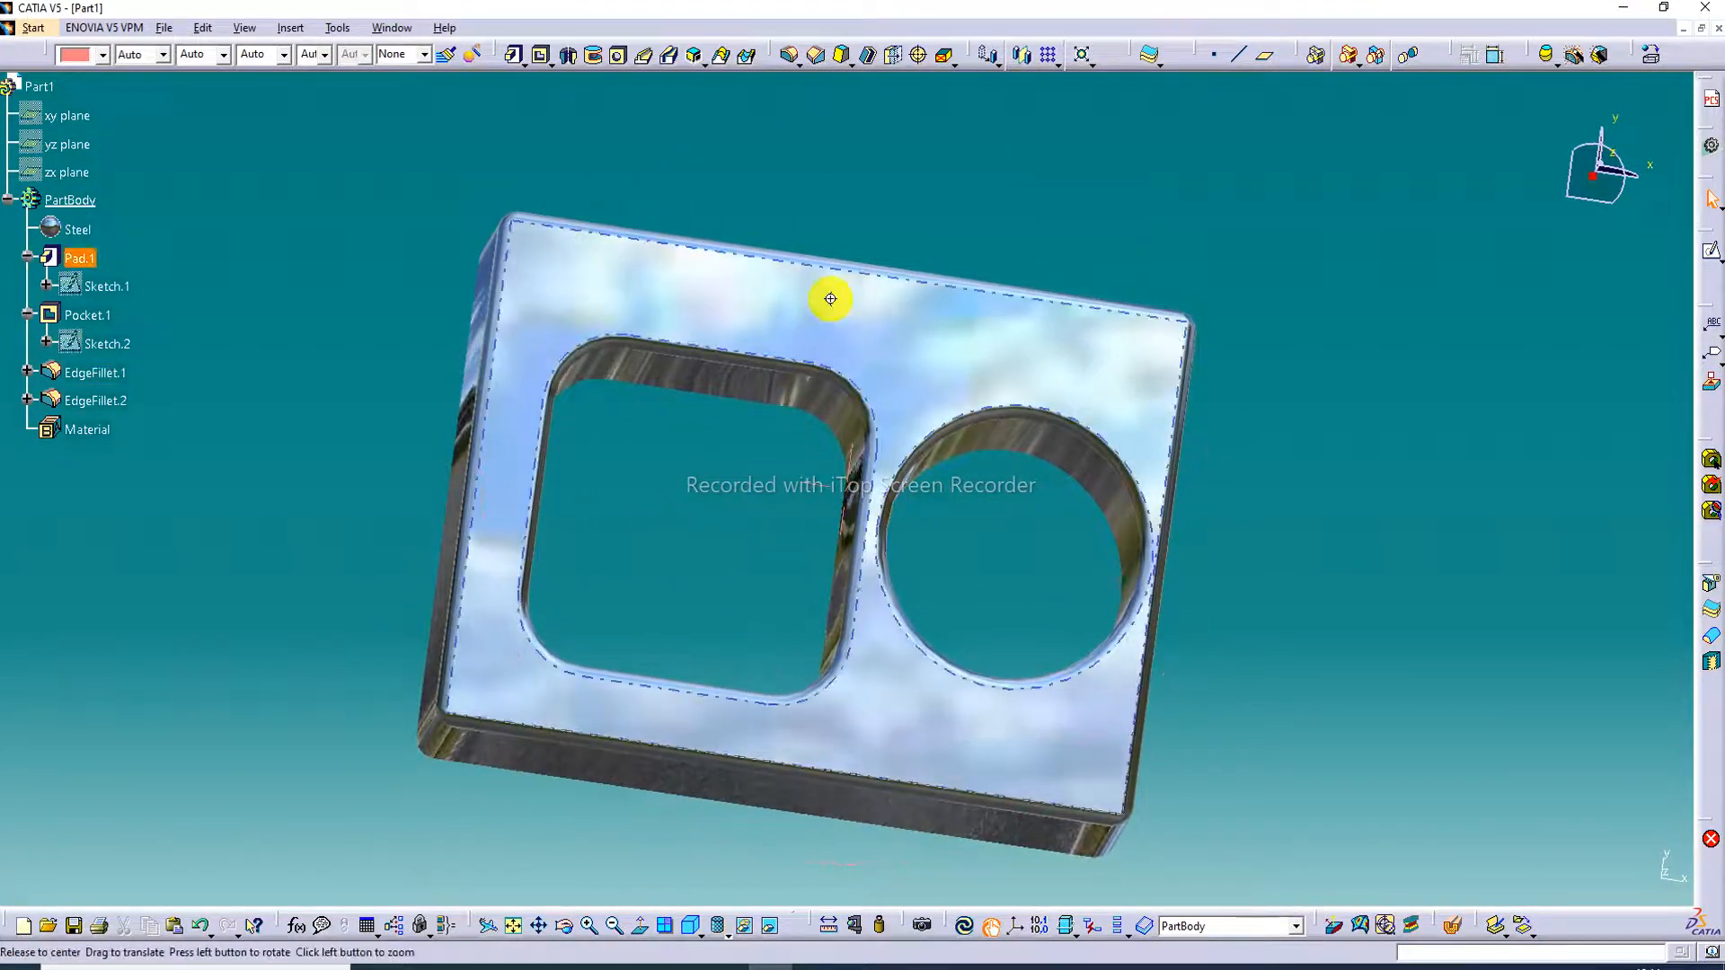
middle_drag(824, 293, 631, 374)
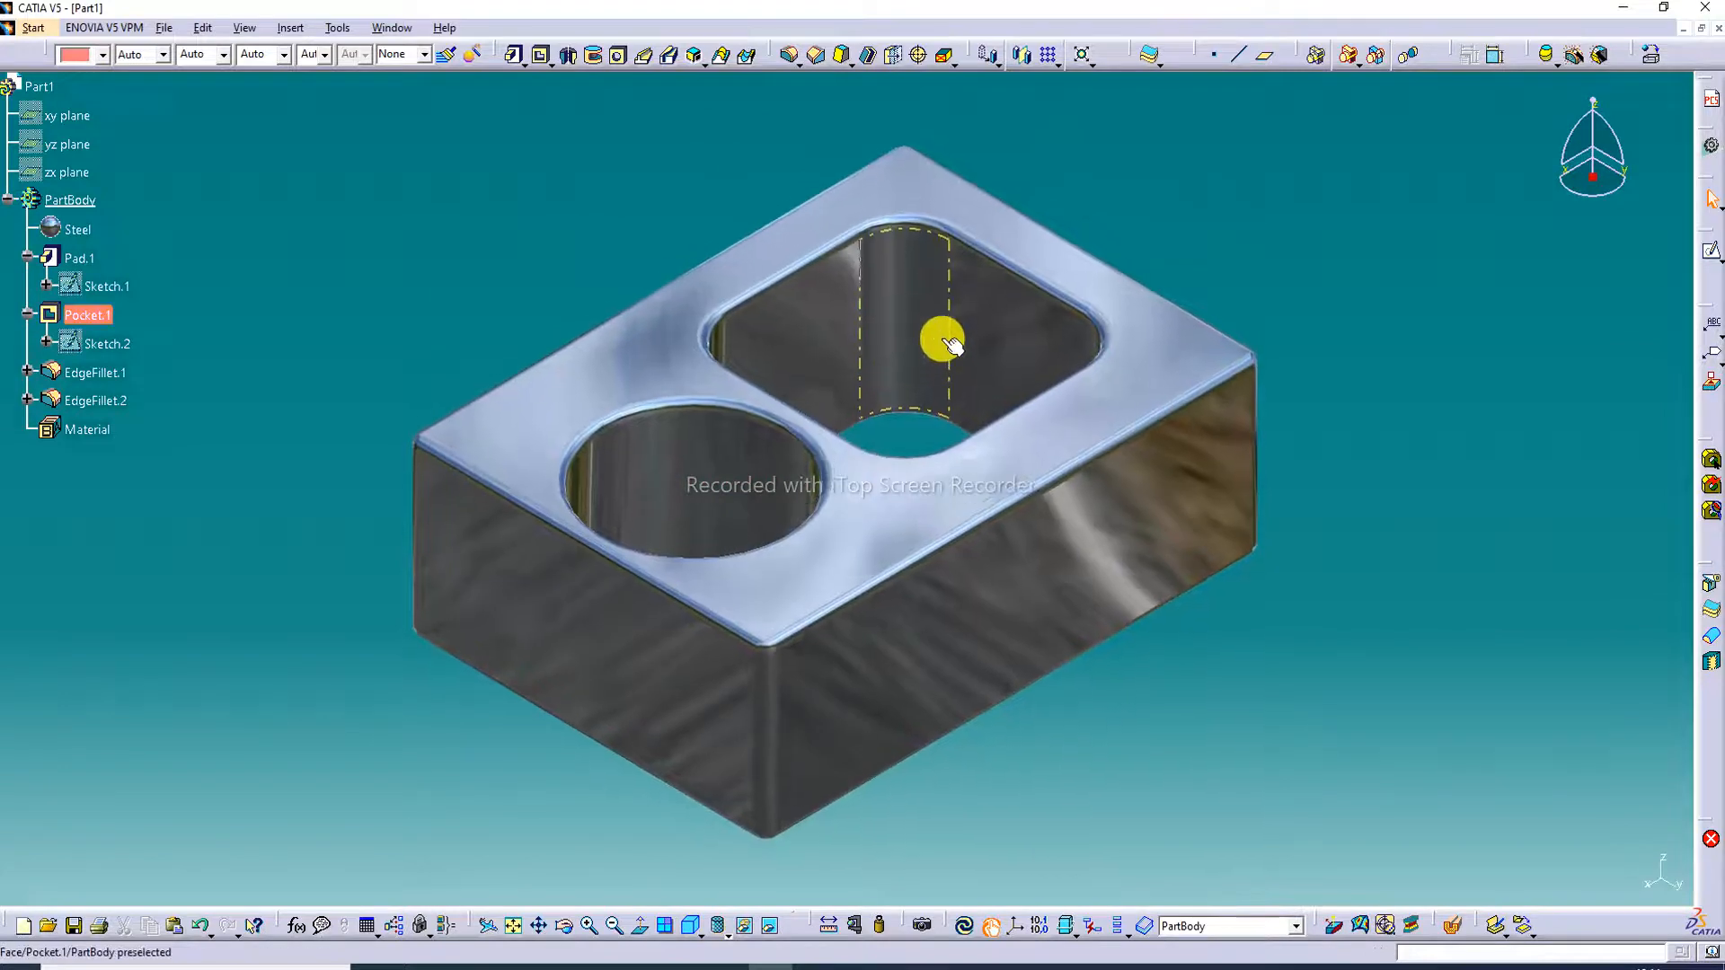
mouse_move(920, 520)
middle_down()
mouse_move(913, 477)
mouse_move(921, 501)
middle_up()
middle_drag(1143, 398, 1093, 562)
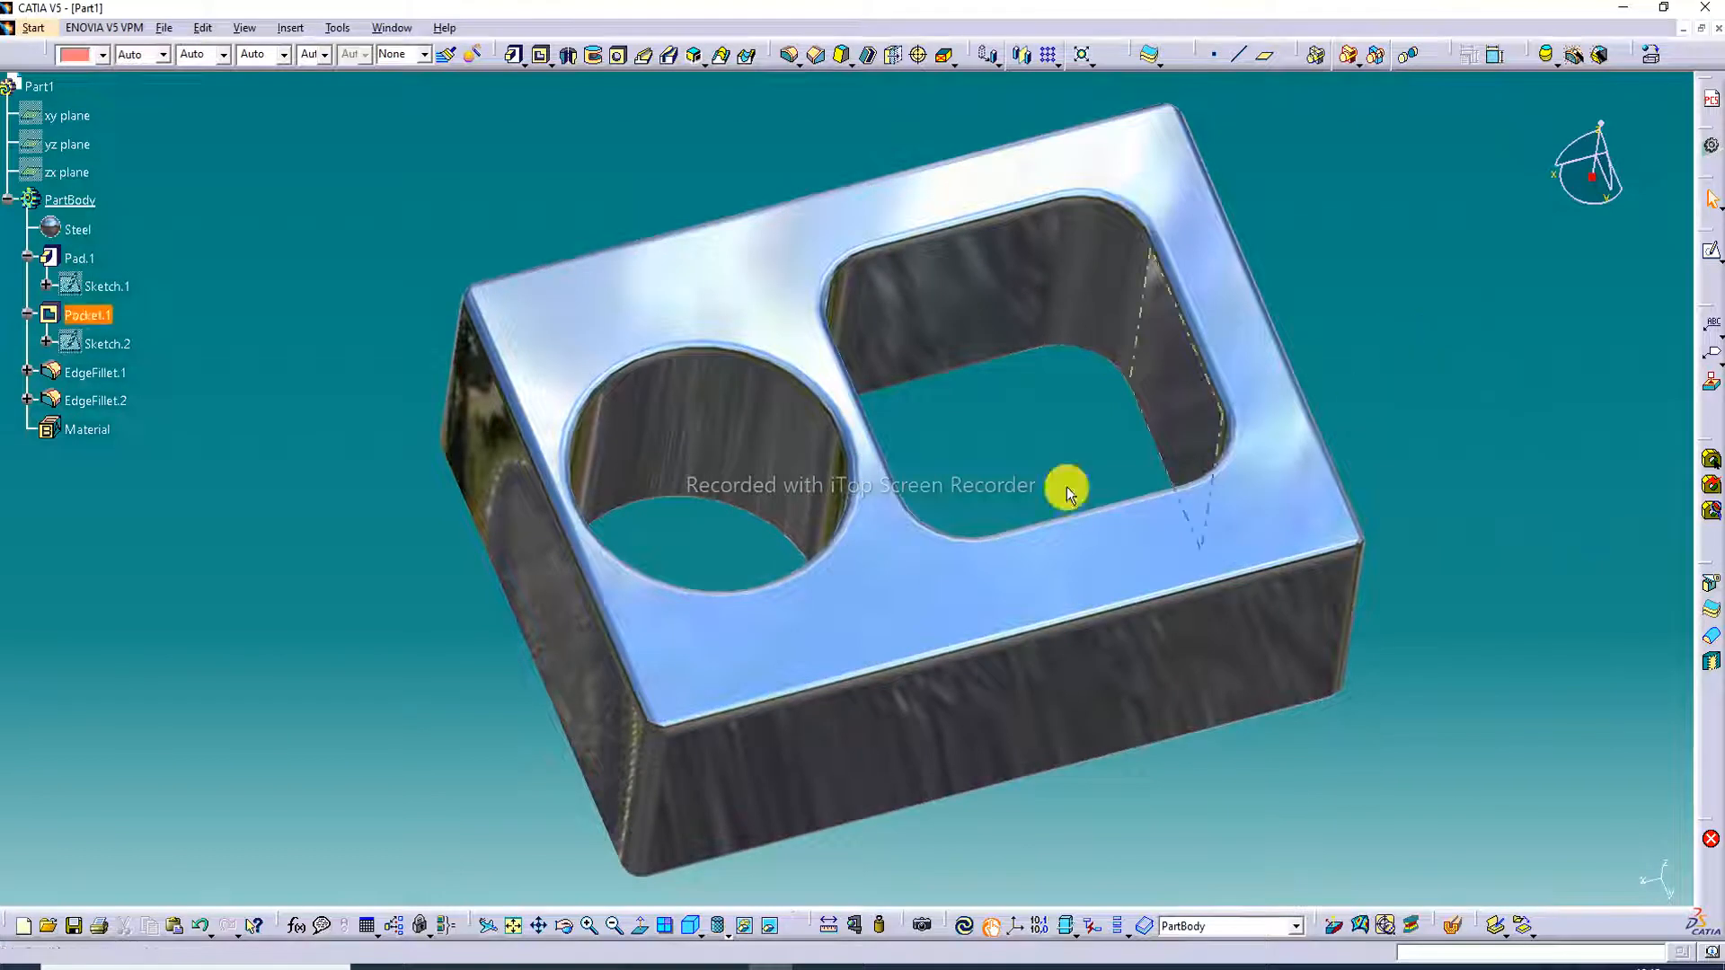
middle_drag(852, 570, 820, 576)
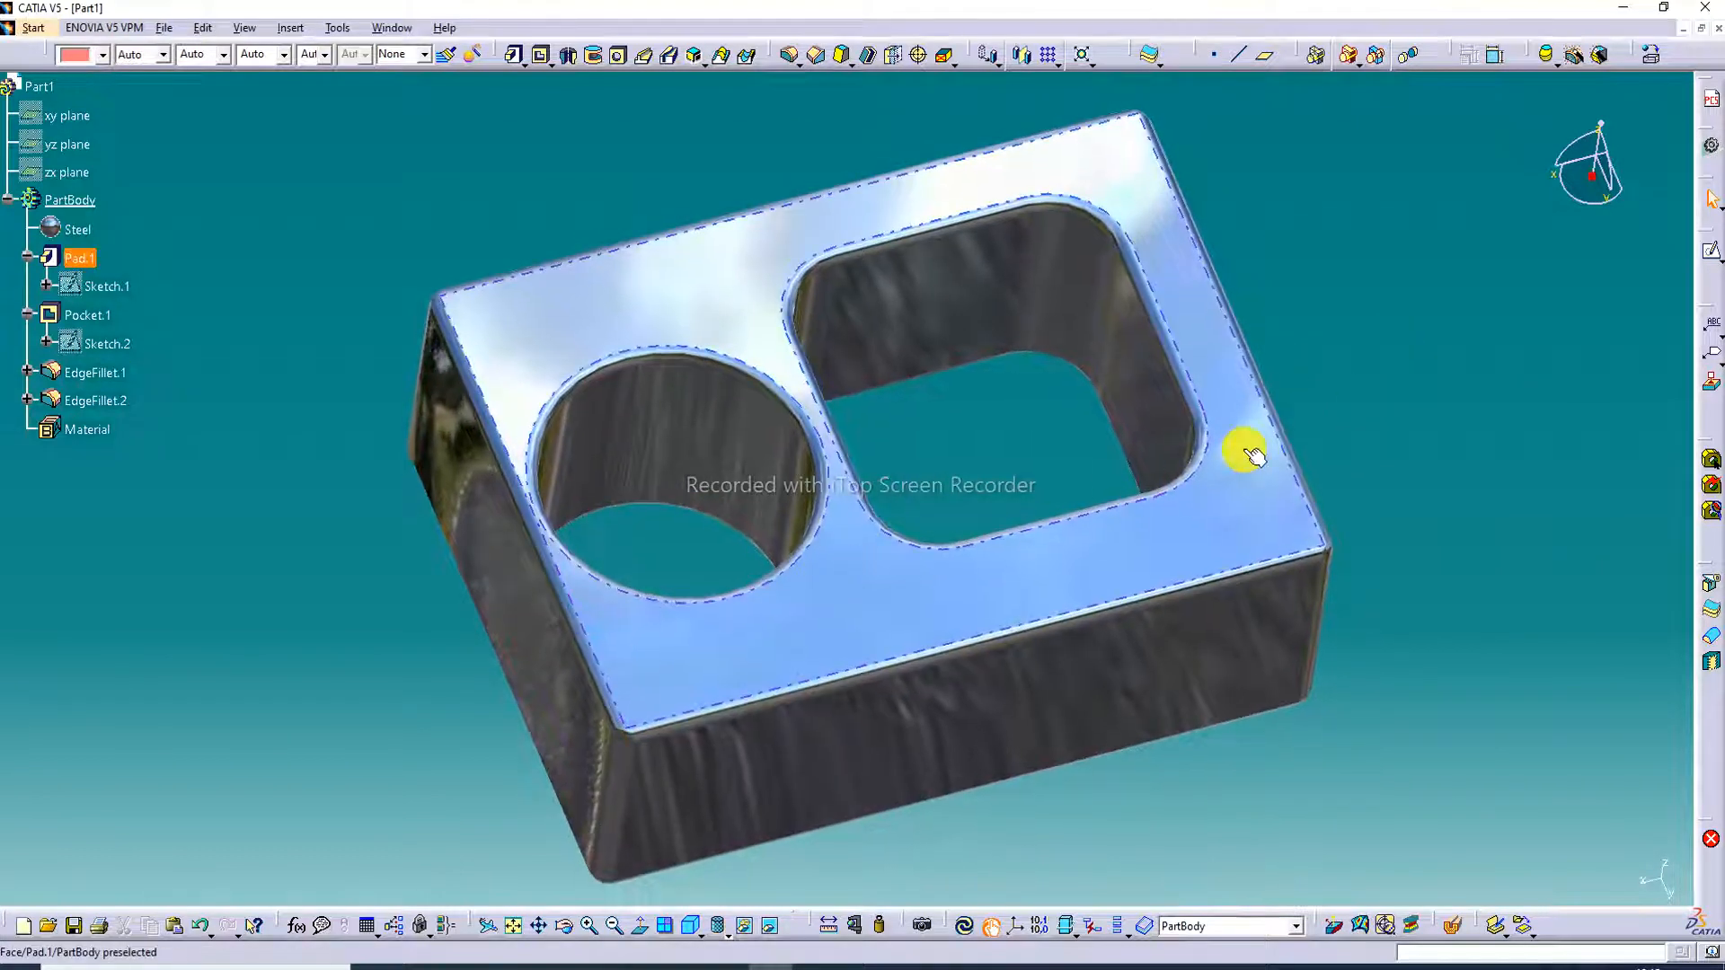